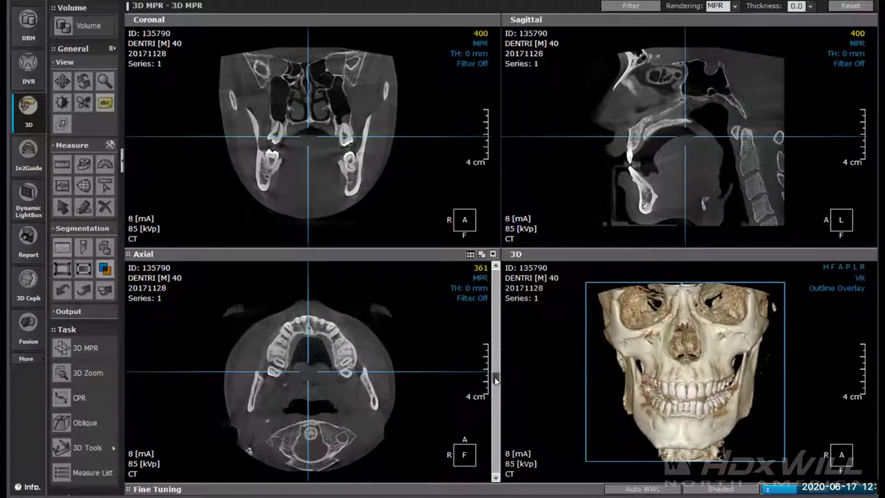
Set the axial slice to 512, centre the crosshair on the patient's right lower molars and rotate it along that side of the mandible
drag(495, 379, 482, 423)
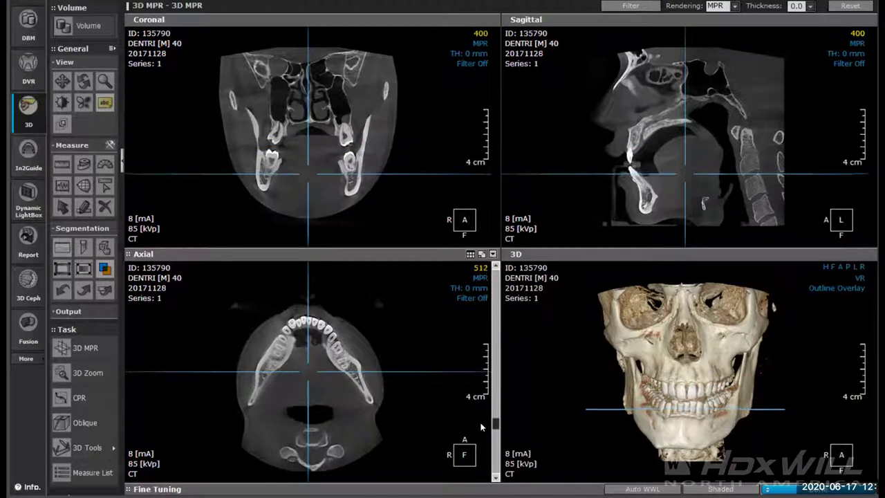
scroll(482, 420, down, 2)
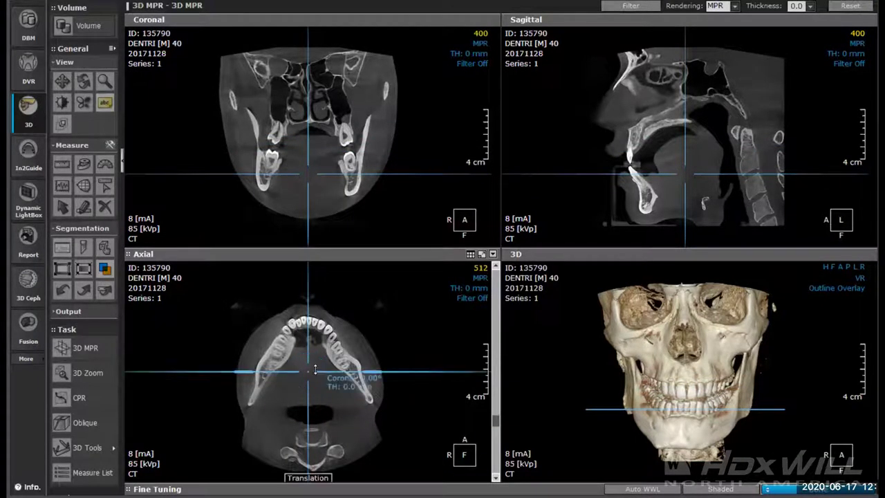
drag(295, 356, 267, 335)
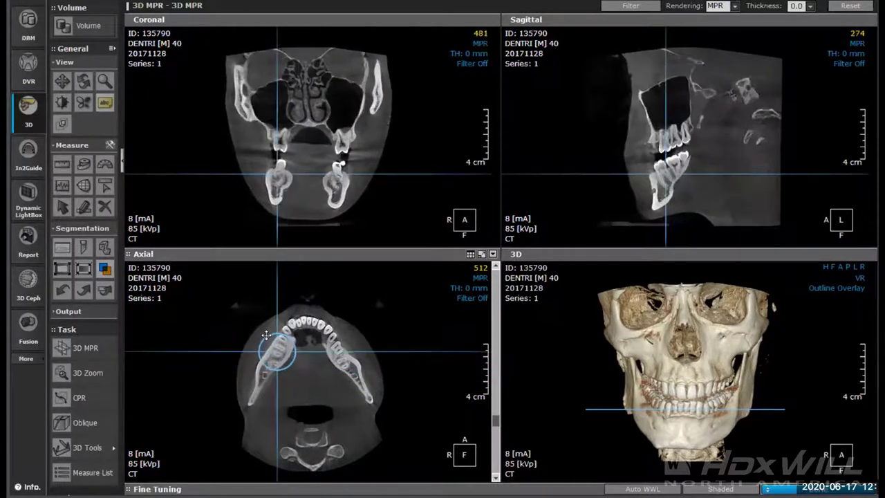
drag(274, 441, 237, 428)
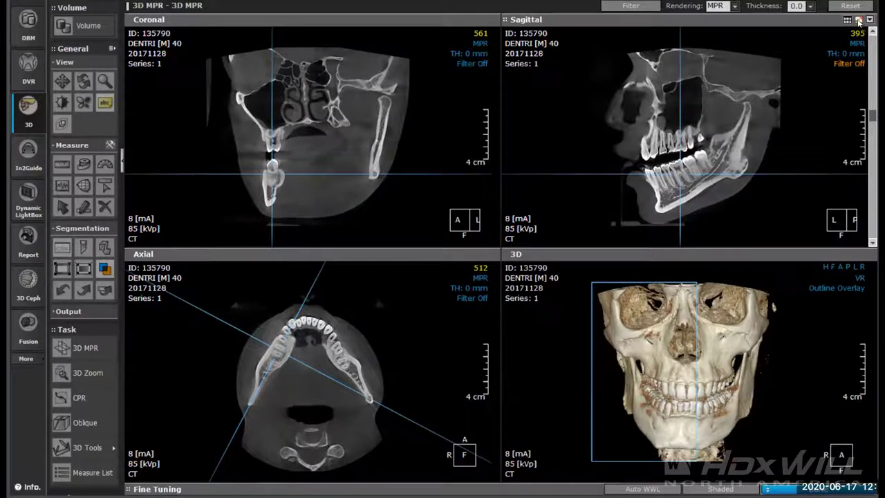
Enlarge the sagittal view and examine the teeth and mandible through the slices between 395 and 418
click(859, 21)
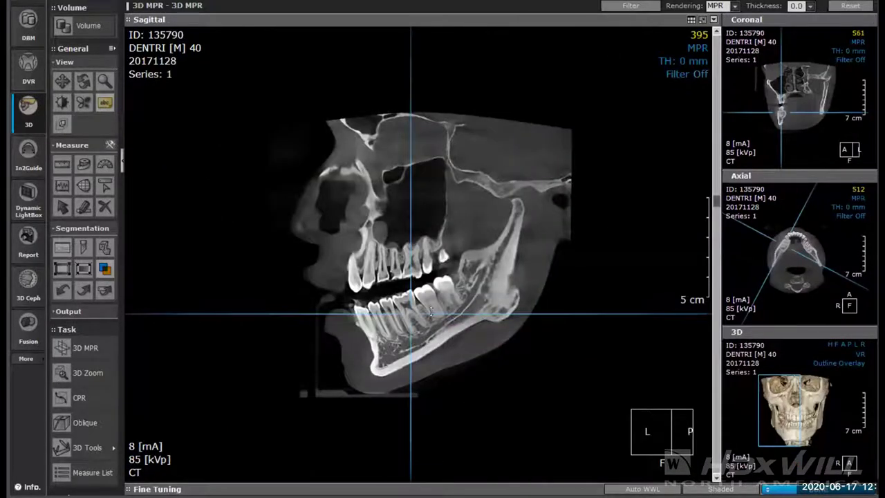
scroll(546, 235, down, 4)
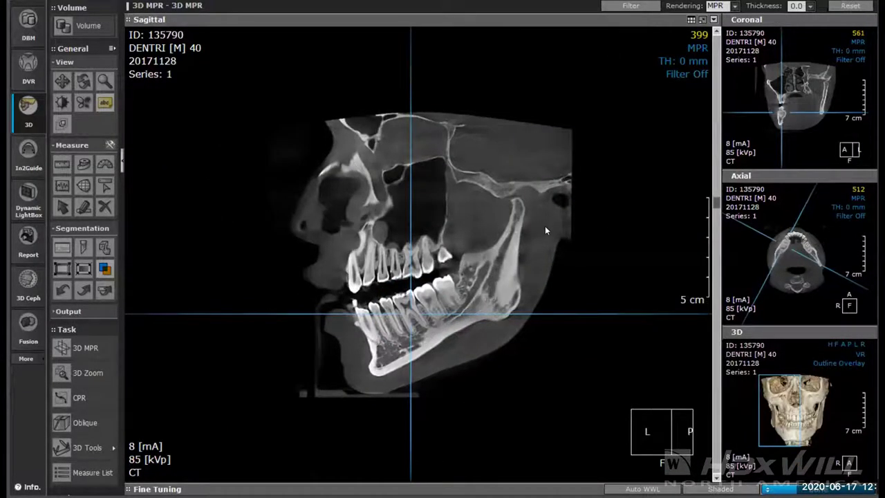
scroll(588, 207, down, 2)
scroll(588, 208, up, 2)
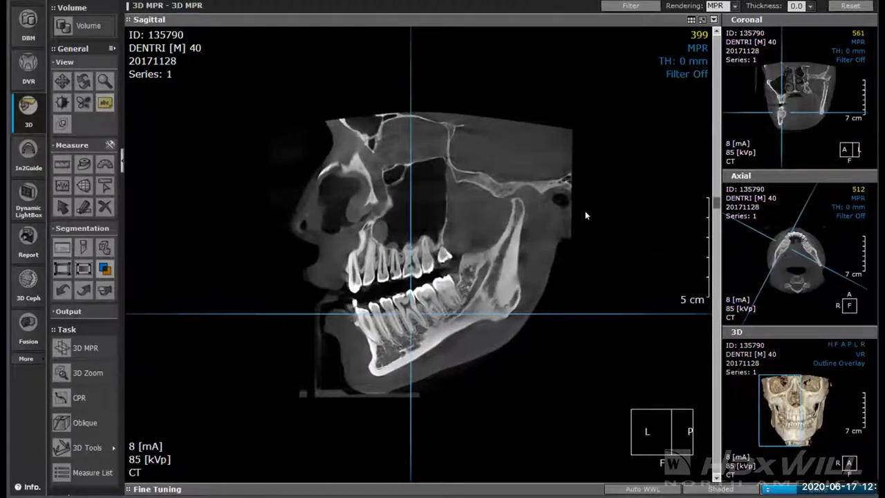
scroll(585, 213, up, 3)
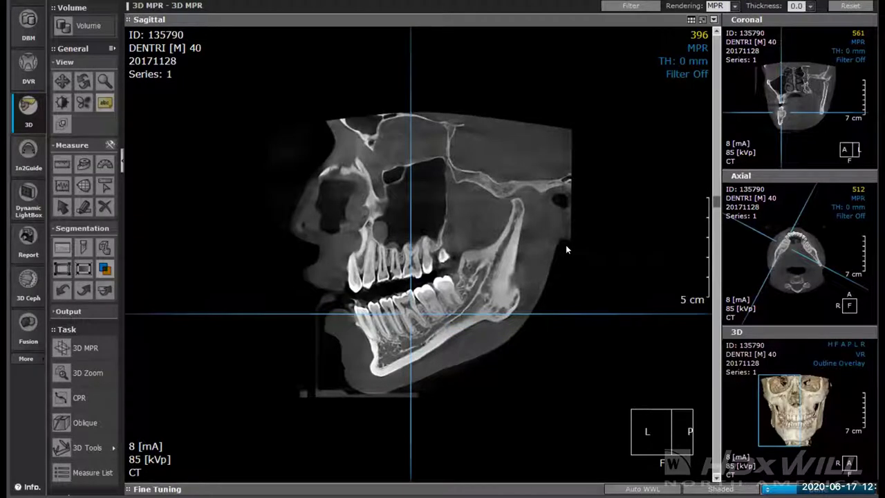
scroll(566, 246, down, 6)
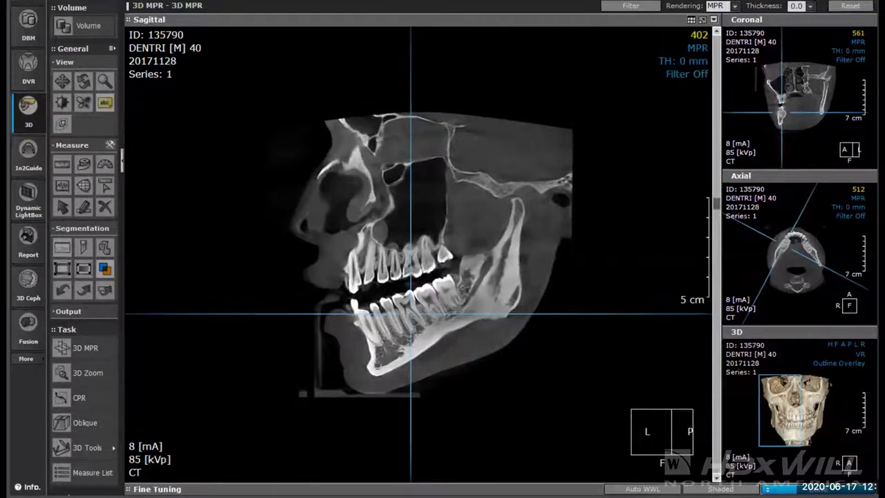
scroll(566, 246, down, 1)
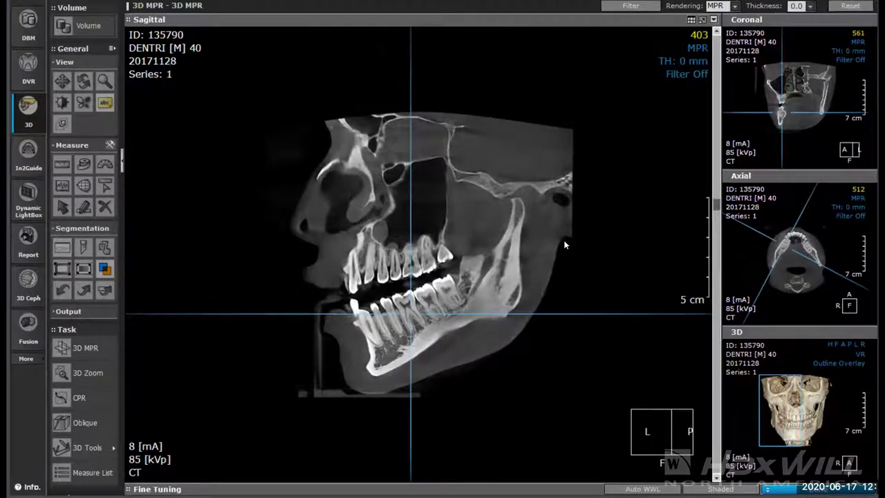
scroll(468, 297, up, 1)
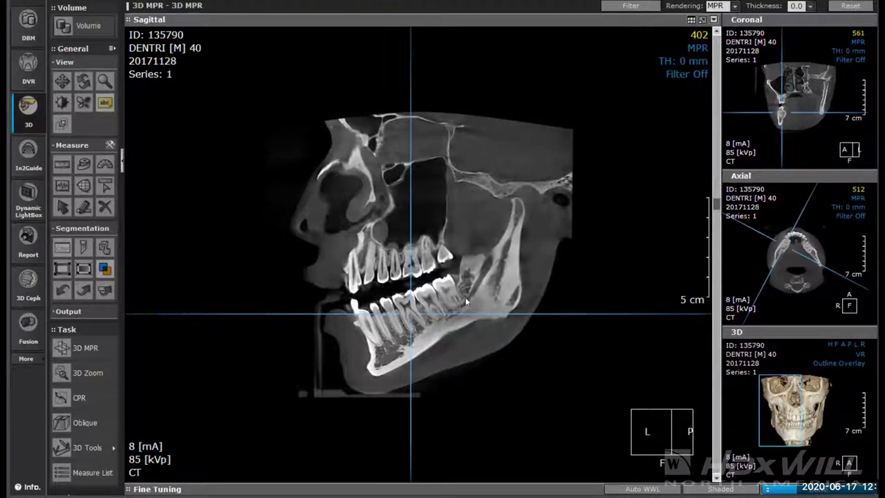
scroll(553, 240, down, 6)
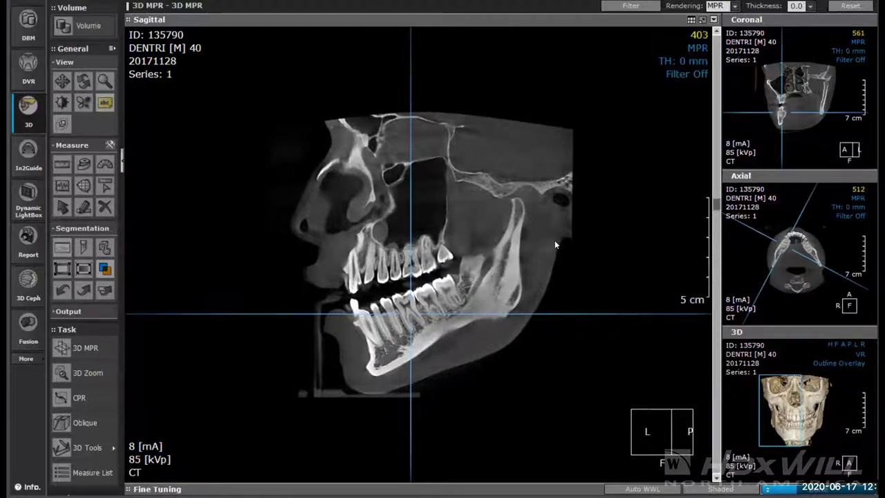
scroll(551, 238, down, 8)
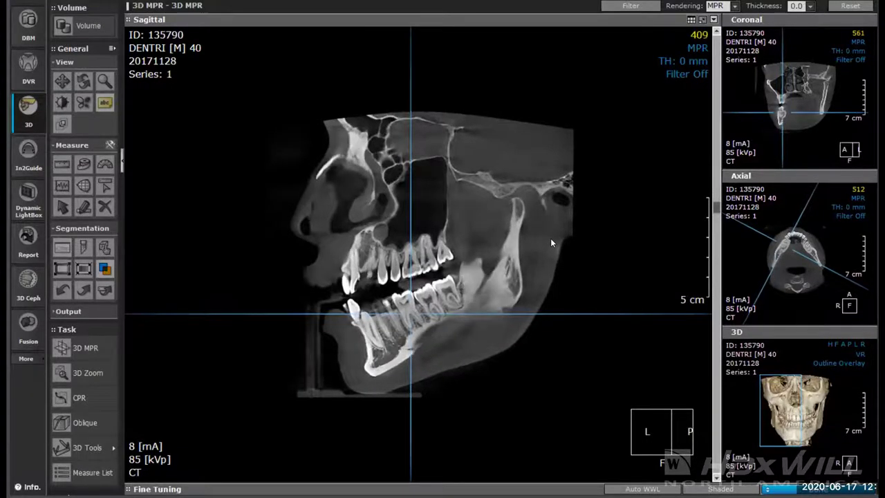
scroll(547, 237, down, 4)
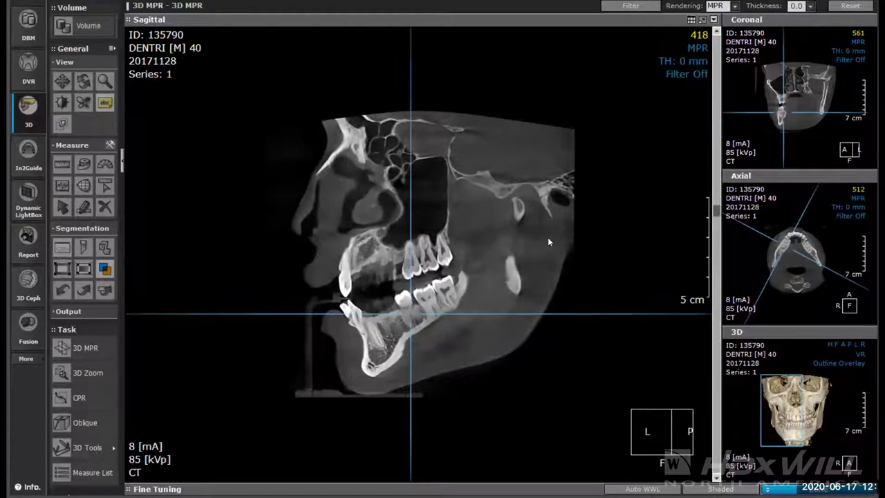
Rotate the crosshair in the sagittal view about 19° to match the lower molars' inclination, and return to slice 405
drag(412, 65, 351, 104)
scroll(565, 198, up, 1)
scroll(569, 196, up, 10)
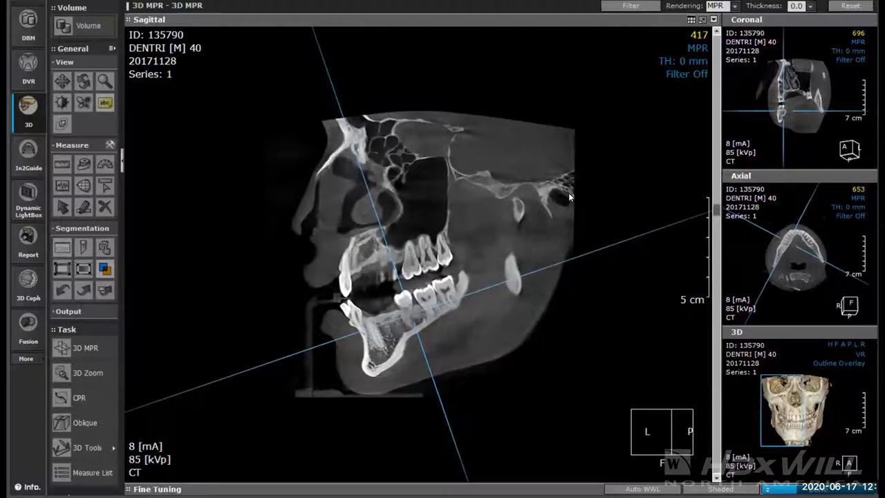
scroll(568, 192, up, 4)
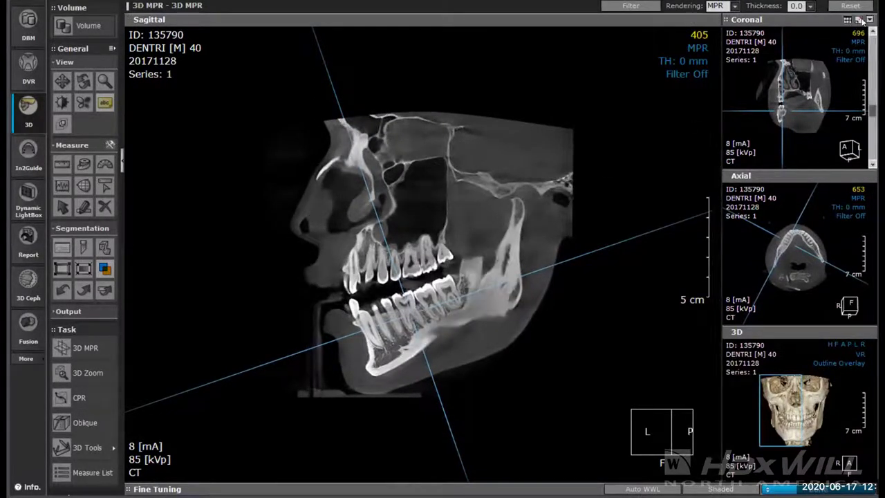
Enlarge the coronal view and examine the teeth, jaws and sinuses from slice 696 to slice 643
click(860, 19)
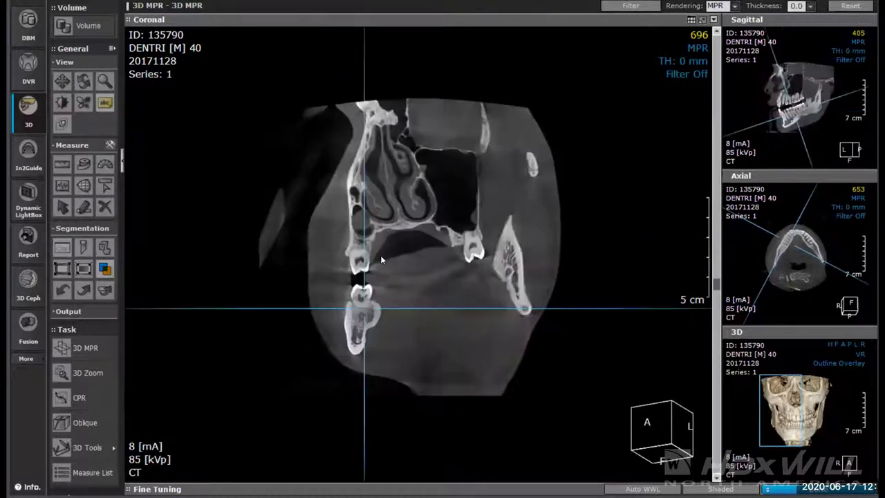
scroll(451, 247, up, 2)
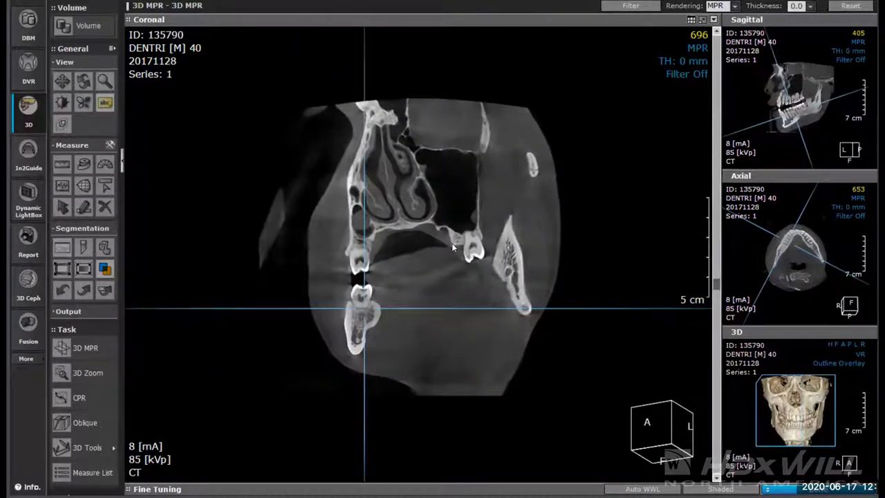
scroll(454, 246, up, 9)
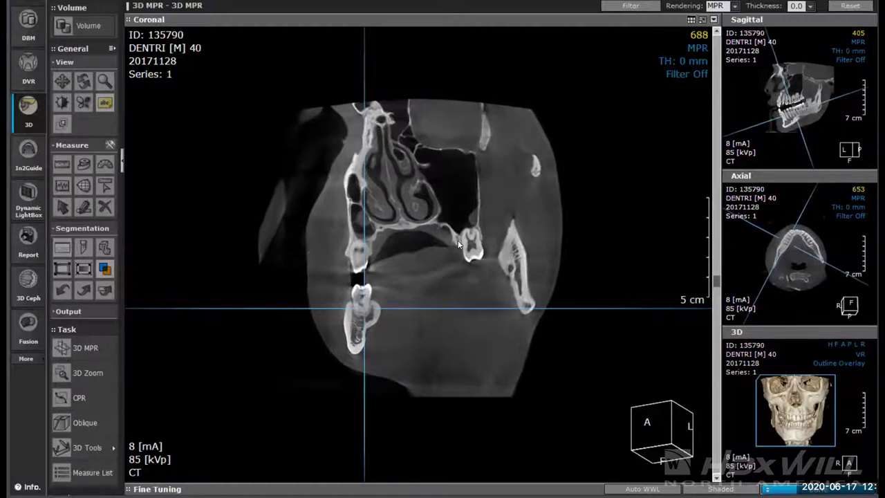
scroll(460, 242, up, 8)
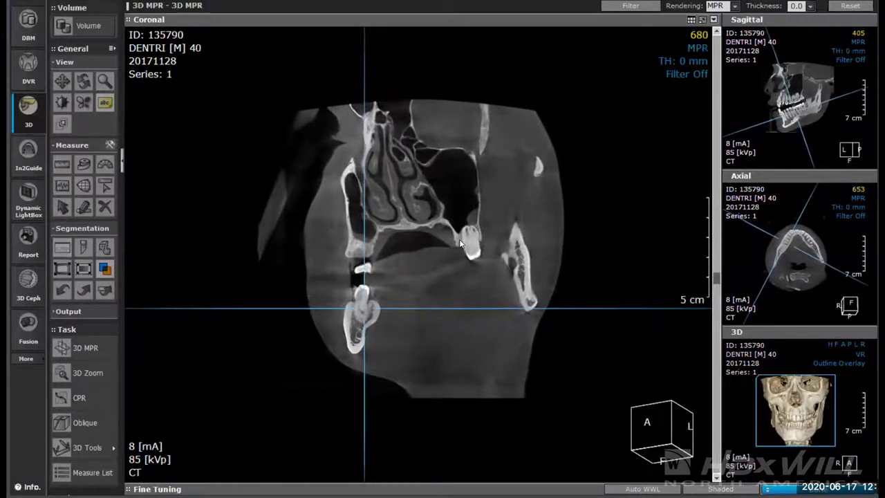
scroll(460, 242, up, 9)
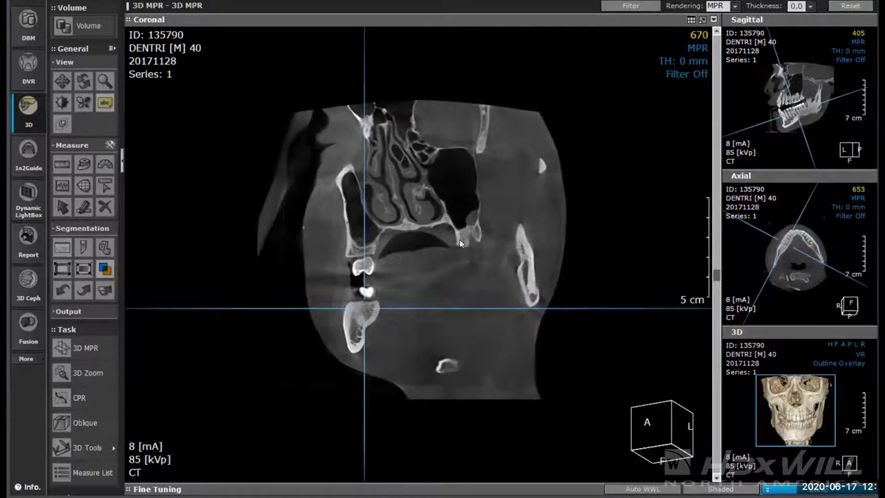
scroll(460, 242, up, 8)
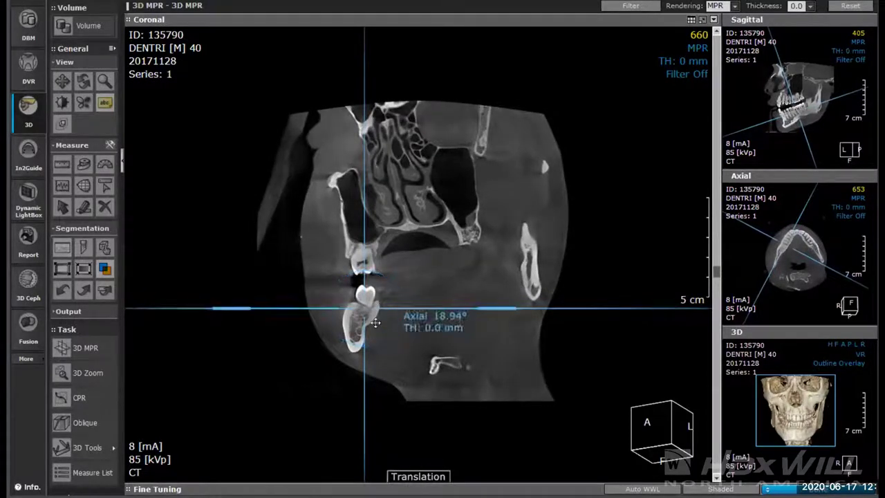
scroll(495, 250, down, 2)
scroll(496, 247, up, 1)
scroll(492, 253, up, 11)
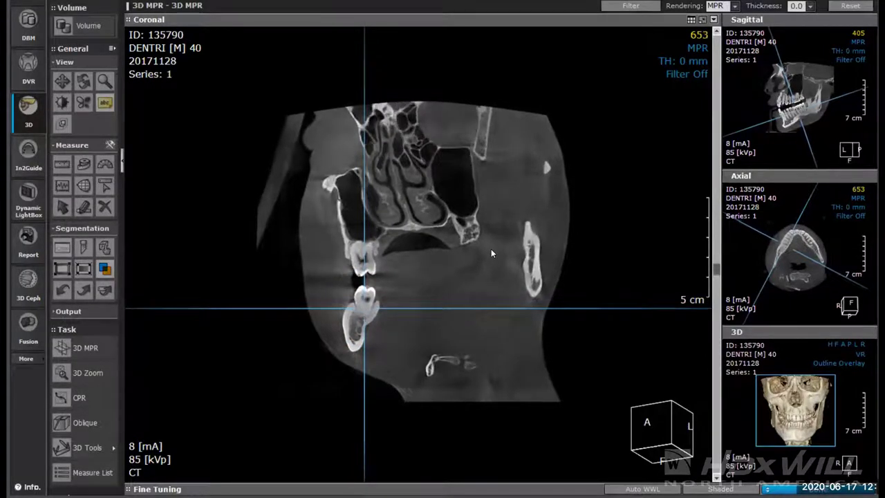
scroll(492, 253, up, 7)
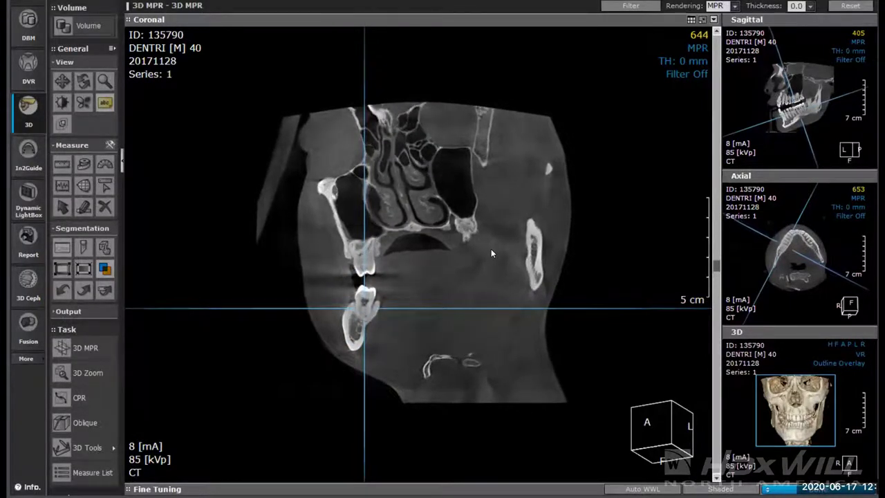
Examine the patient's right upper and lower molars up close through the coronal slices between 644 and 616
click(104, 82)
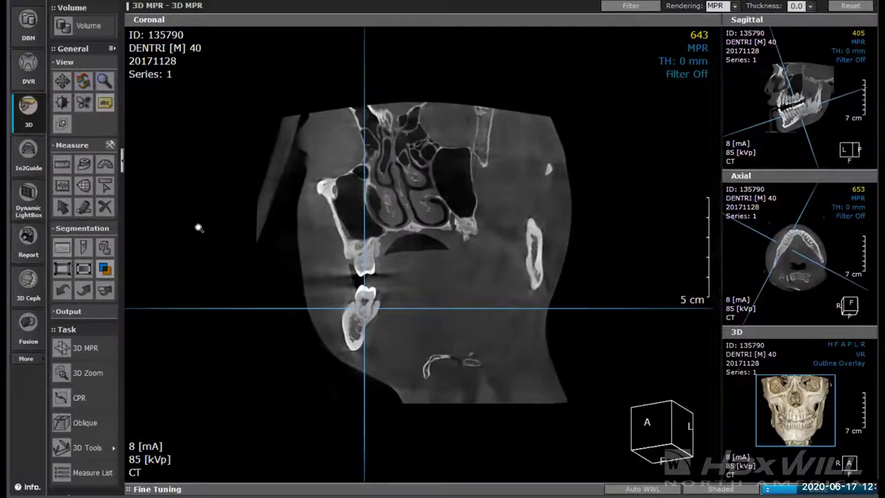
drag(256, 276, 270, 291)
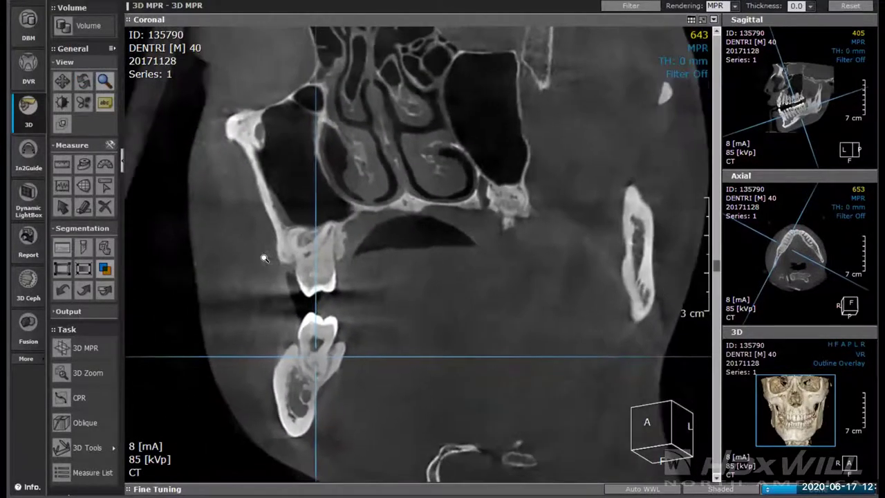
click(61, 81)
drag(250, 258, 356, 171)
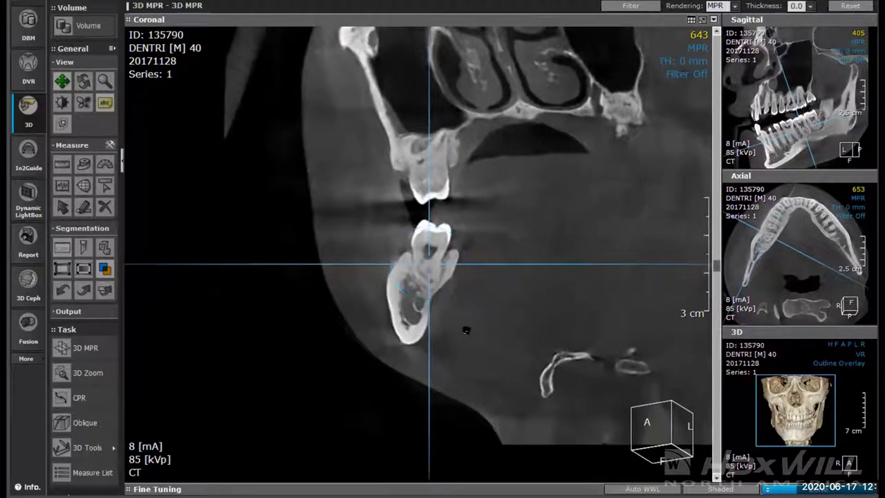
scroll(509, 339, up, 2)
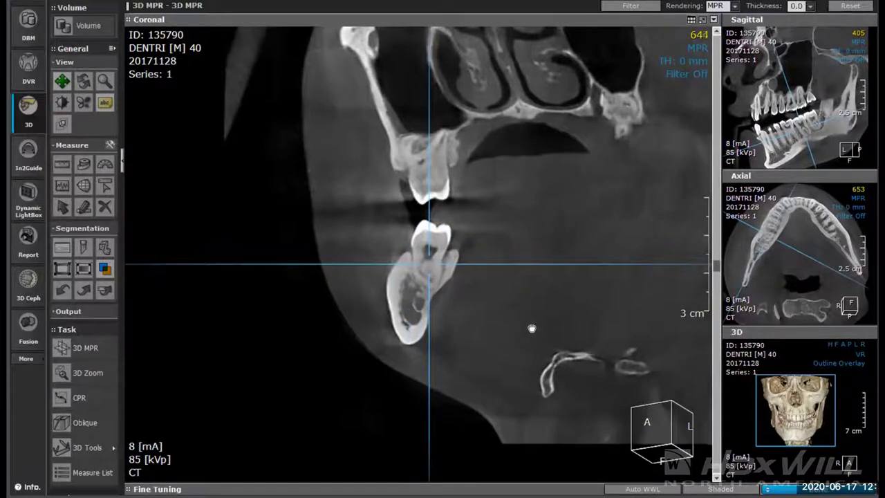
scroll(508, 326, up, 8)
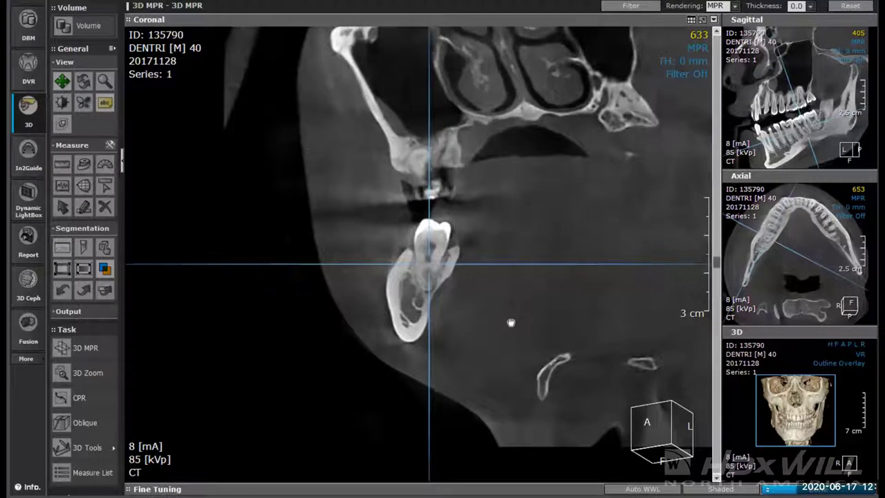
scroll(511, 322, up, 7)
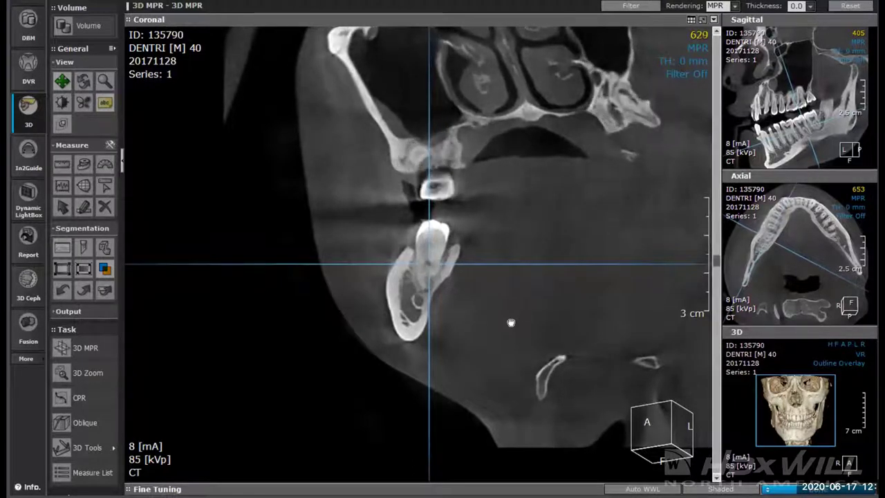
scroll(513, 321, up, 8)
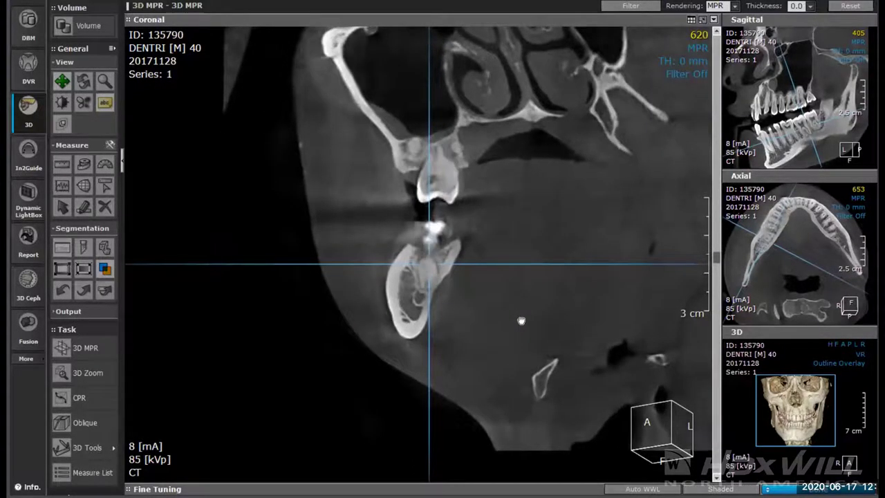
scroll(524, 321, up, 1)
scroll(523, 321, up, 1)
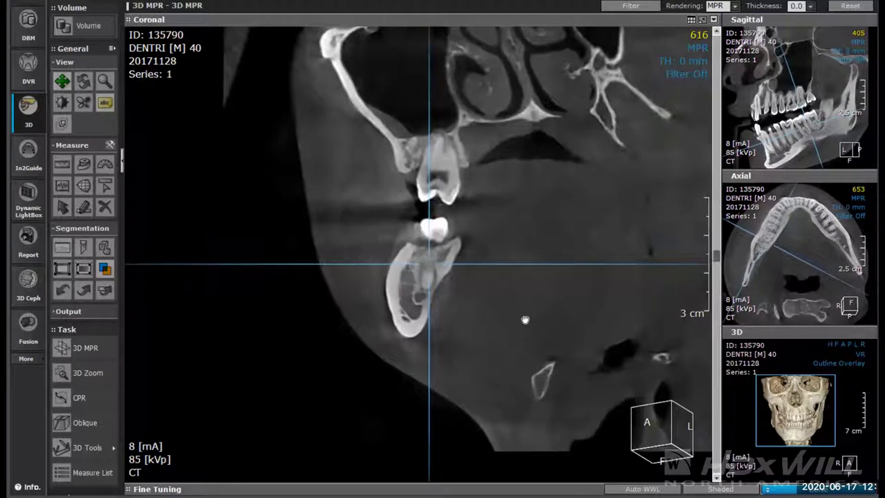
scroll(521, 321, down, 8)
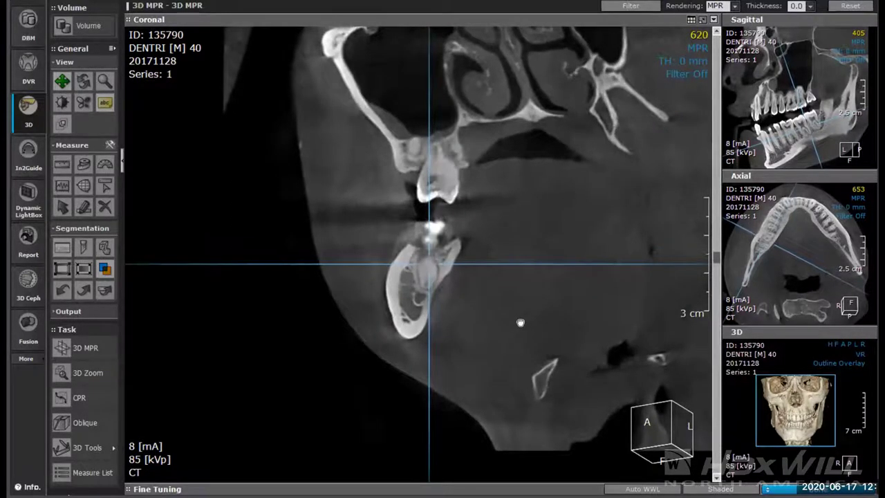
scroll(519, 323, down, 7)
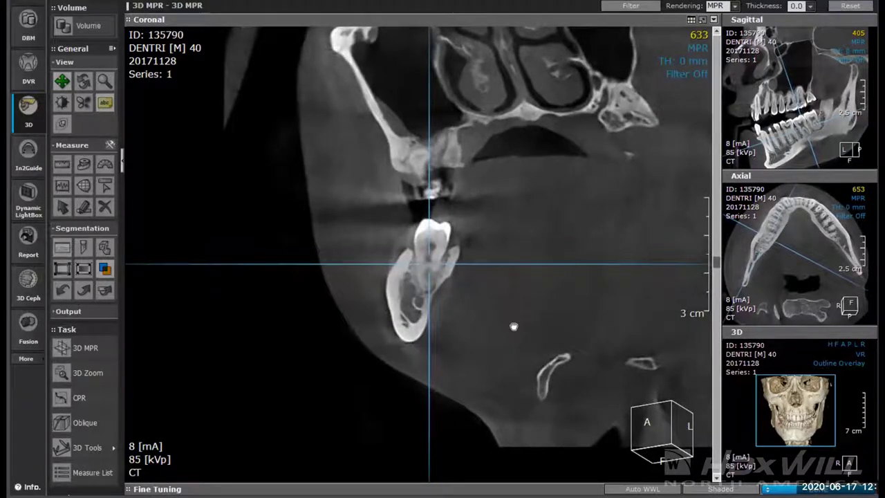
Switch the scan to the DVR (Dental Volume Reformat) module
click(28, 69)
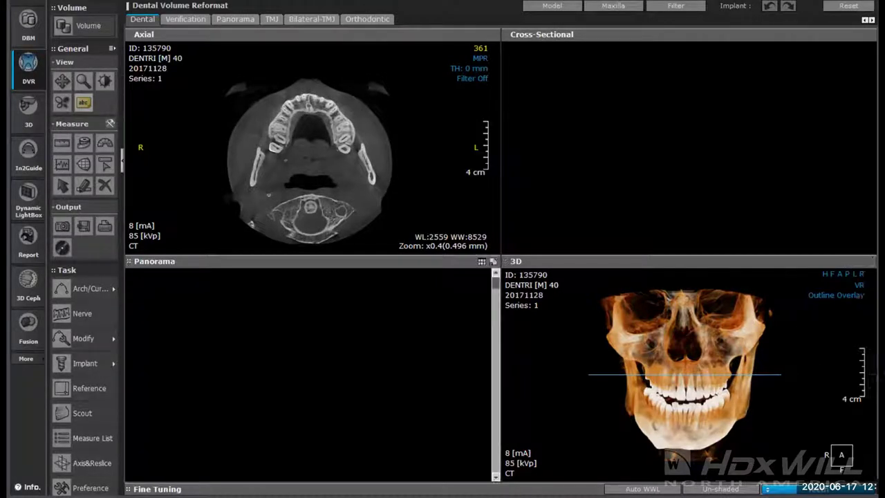
Reorient the volume with Axis&Reslice, tilting it about 12° in the side view so the occlusal plane lies horizontal
click(92, 467)
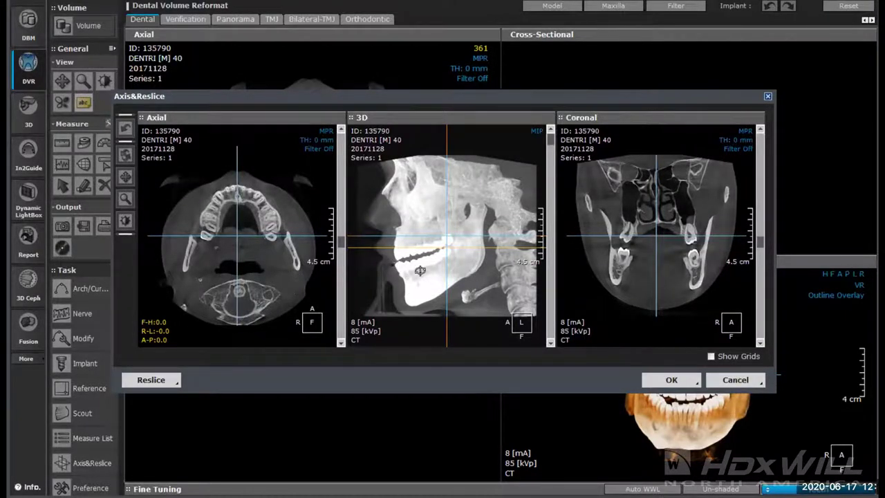
drag(411, 267, 344, 219)
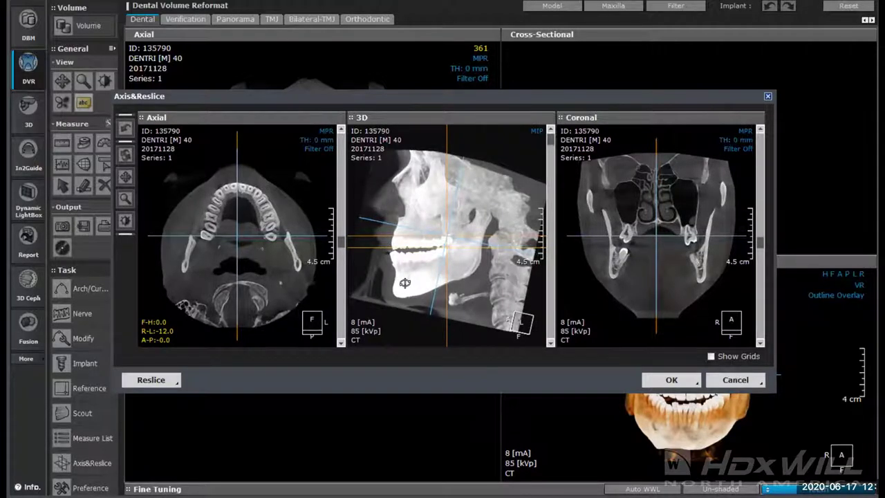
mouse_move(403, 286)
mouse_down()
mouse_move(413, 258)
mouse_move(396, 273)
mouse_up()
click(674, 378)
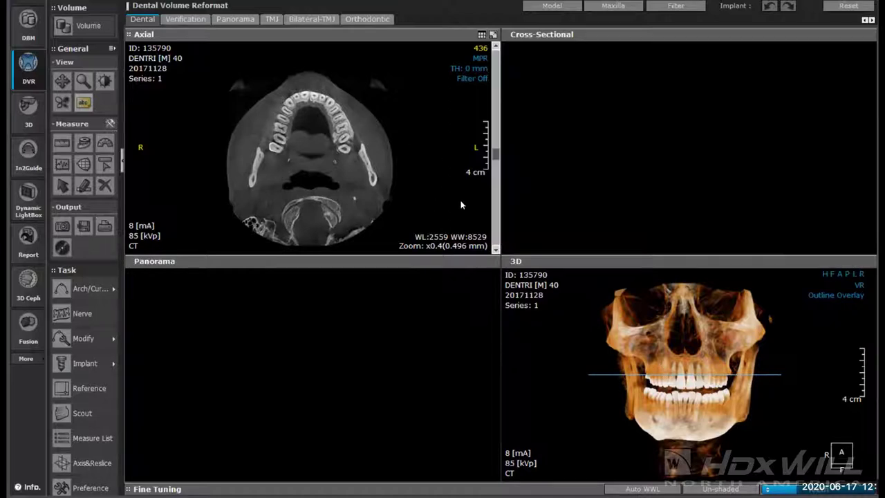
Bring the axial view to slice 544 through the lower teeth and generate the dental arch with Auto Arch
drag(497, 159, 488, 185)
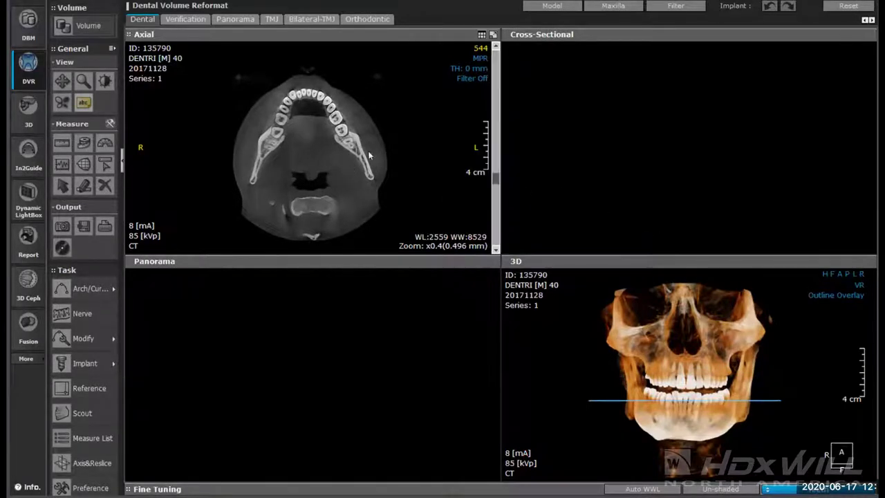
click(112, 293)
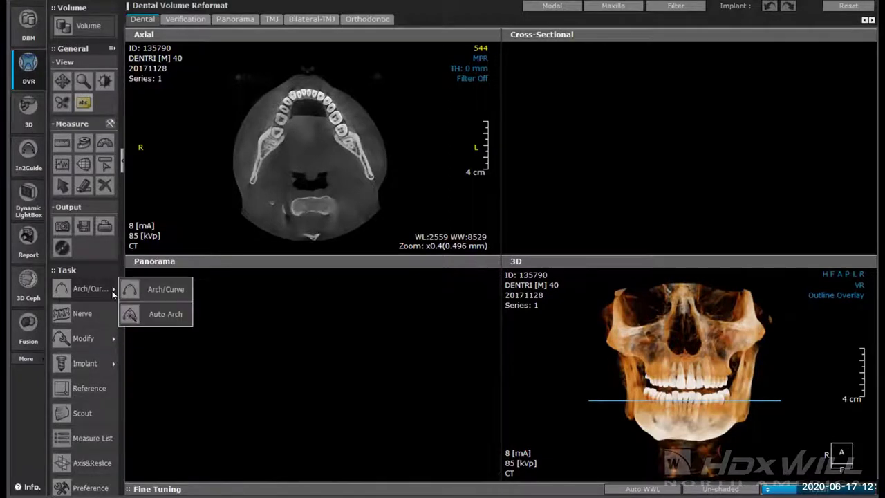
click(148, 291)
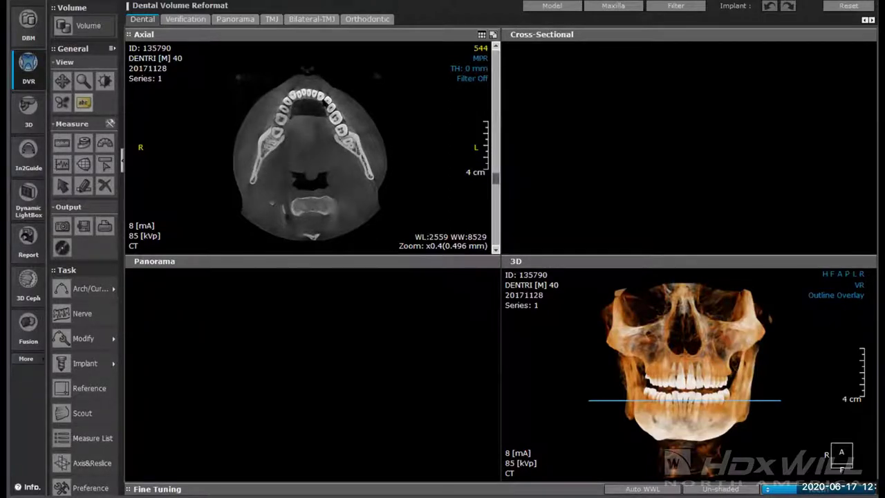
click(125, 352)
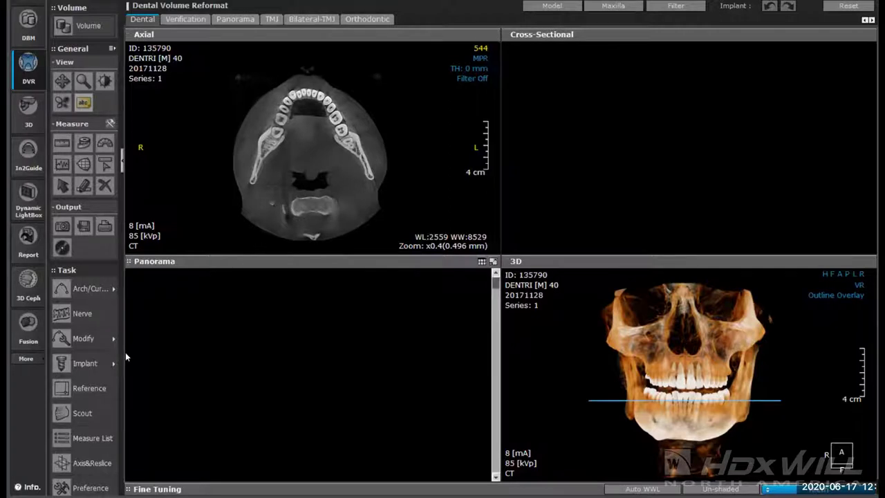
click(109, 291)
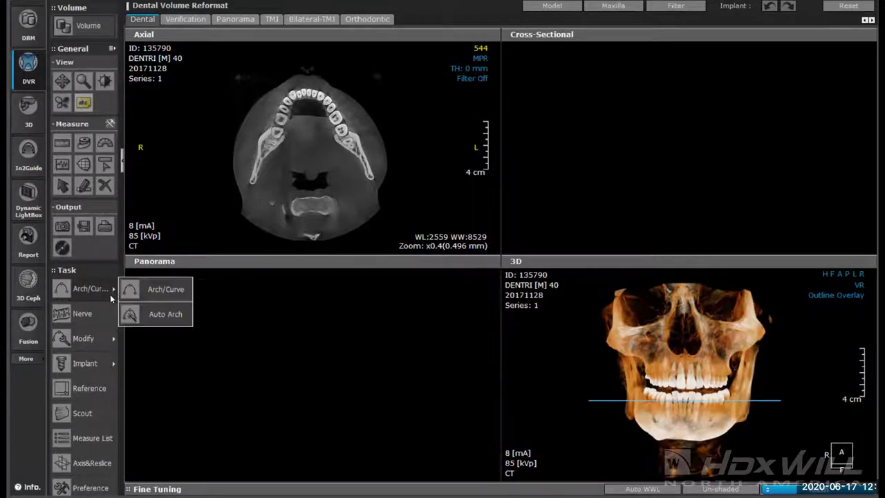
click(163, 322)
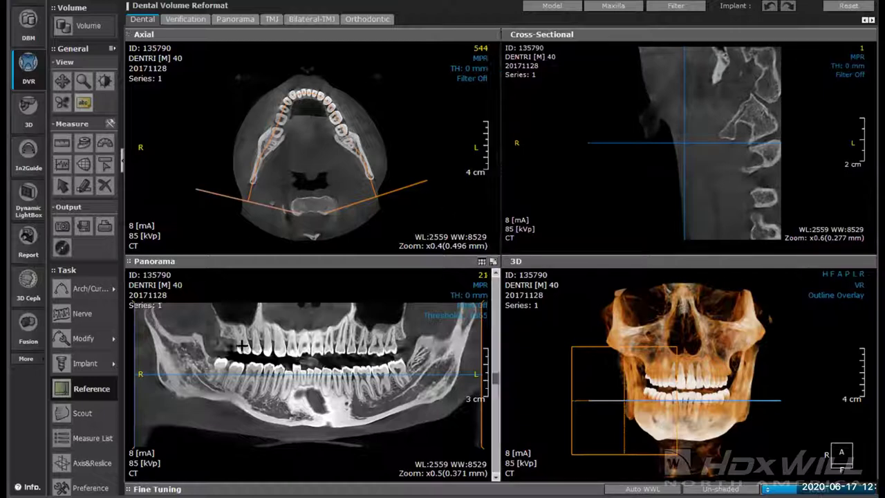
Shift the arch control point at the patient's right lower molar slightly backward in the axial view
click(114, 338)
click(148, 340)
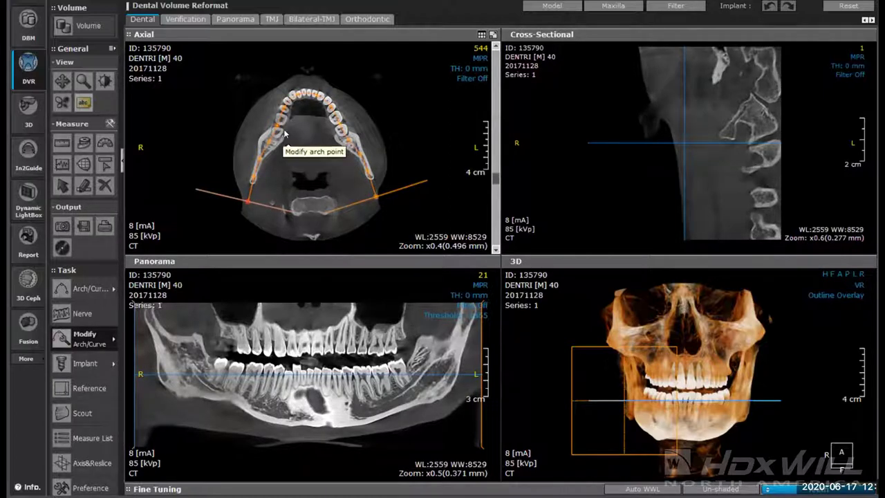
mouse_move(277, 127)
mouse_down()
mouse_move(267, 128)
mouse_move(275, 136)
mouse_up()
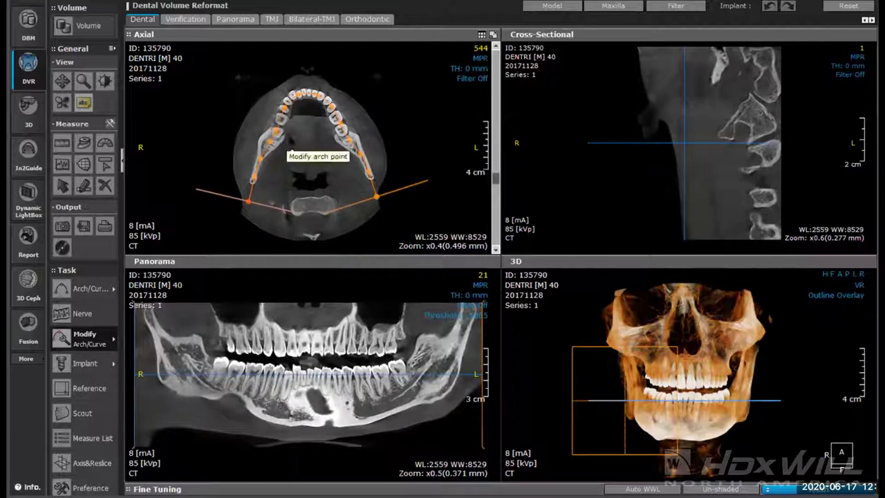
Delete the modified arch curve and generate the arch again with Auto Arch
right_click(276, 135)
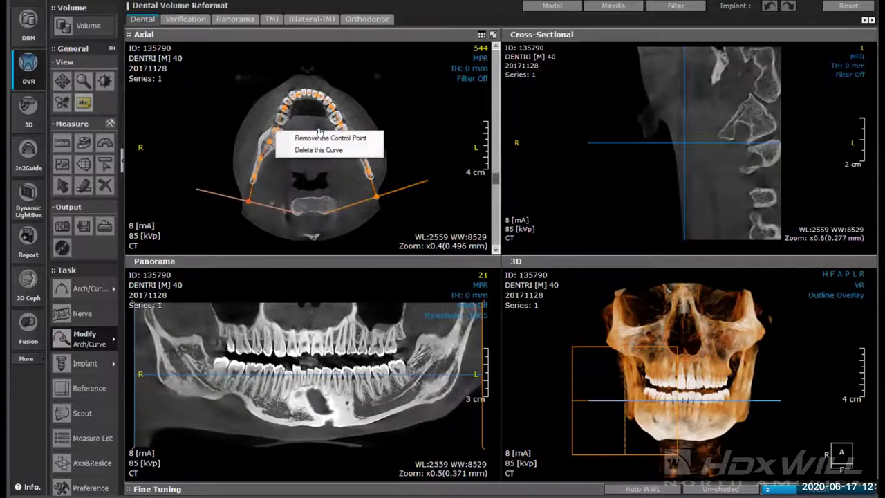
click(312, 151)
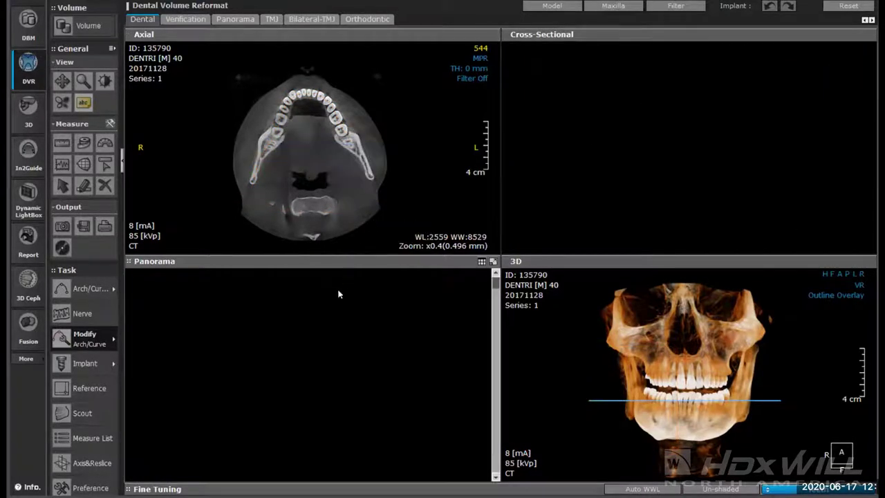
click(114, 291)
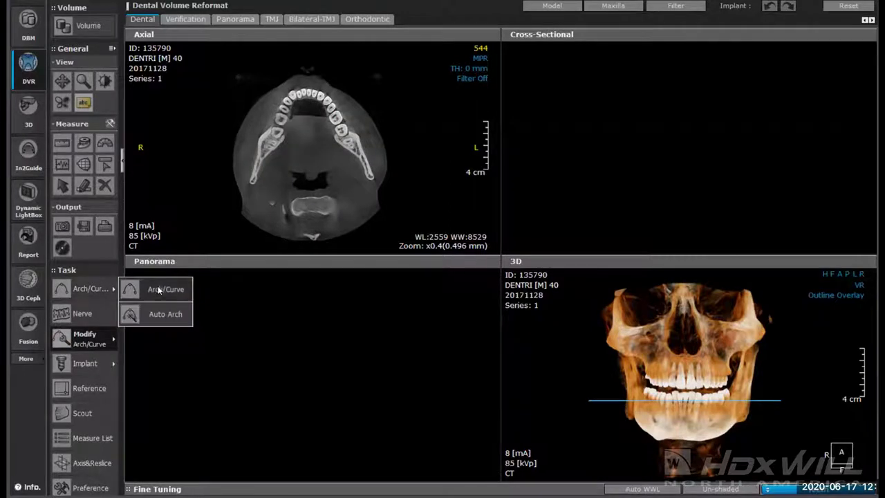
click(160, 315)
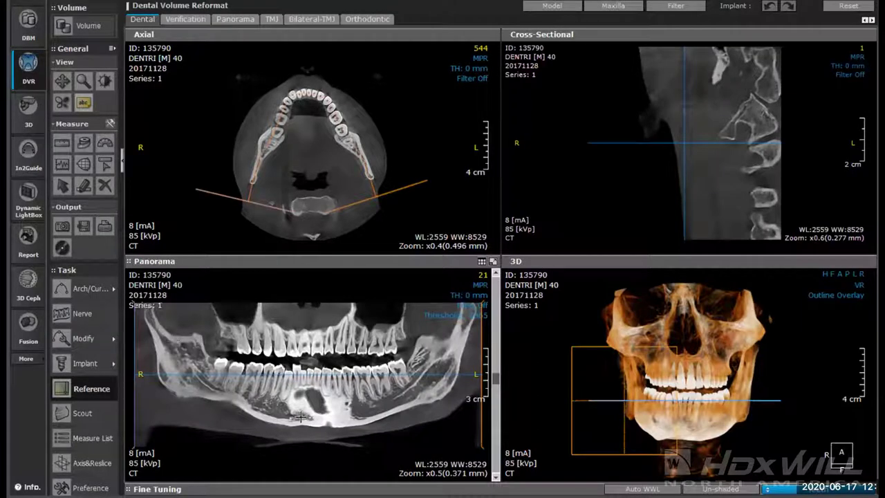
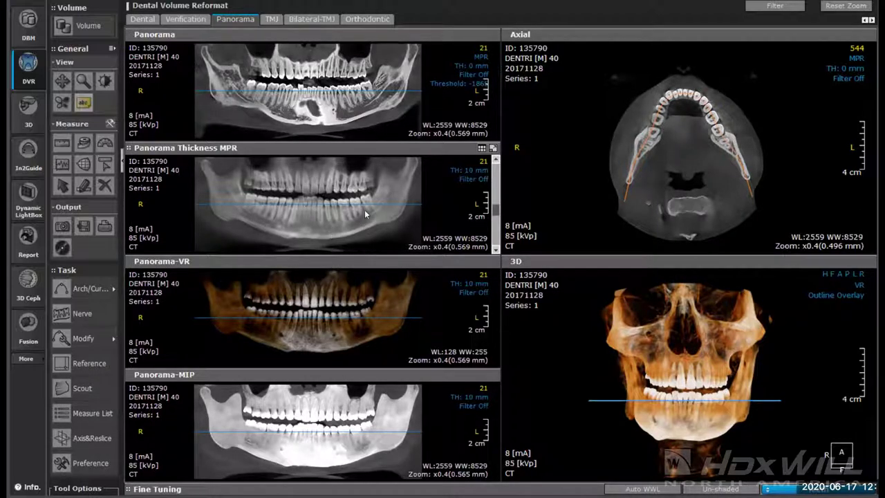
Enlarge the Panorama Thickness MPR view in the Panorama layout and set its thickness to 16 mm and its filter to 2x
click(493, 150)
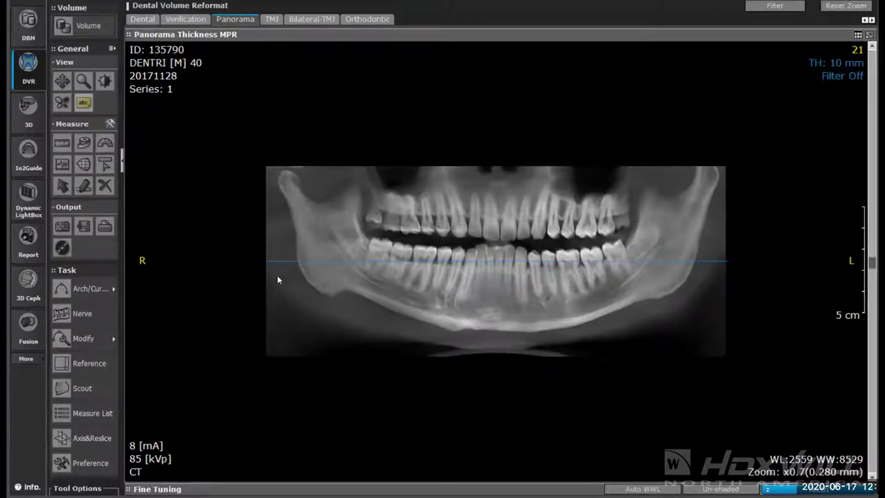
click(836, 63)
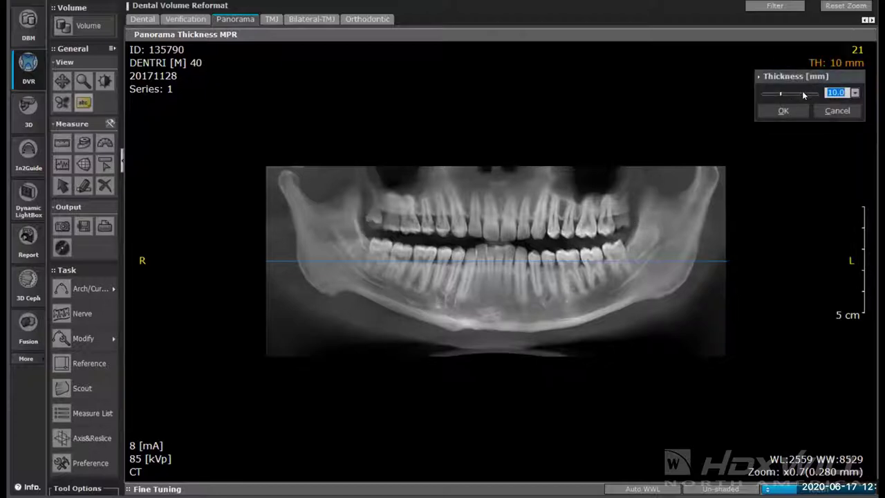
click(793, 93)
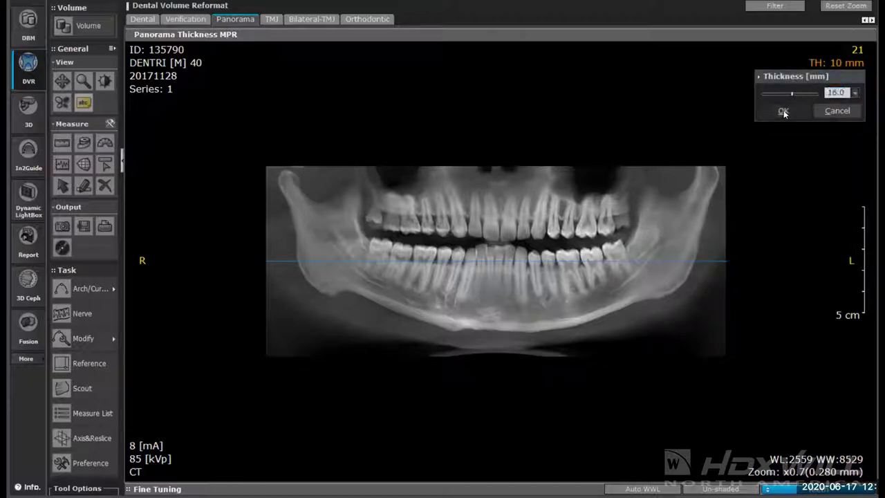
click(784, 112)
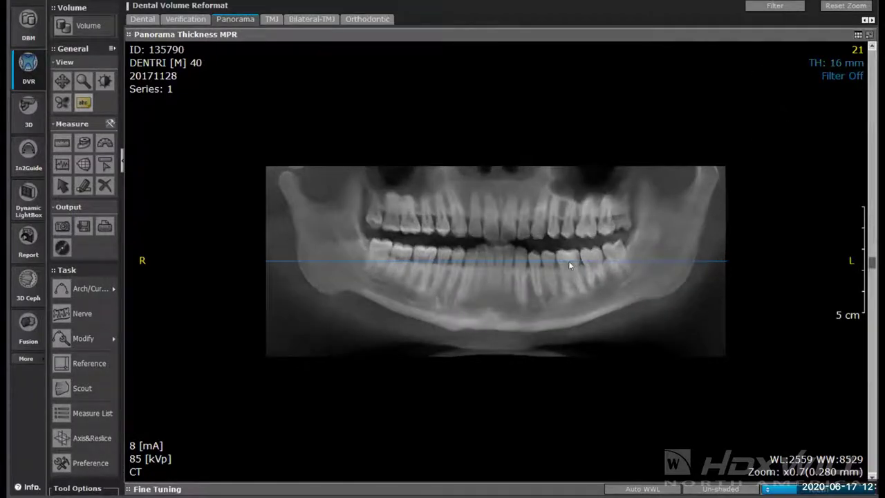
click(842, 75)
click(816, 131)
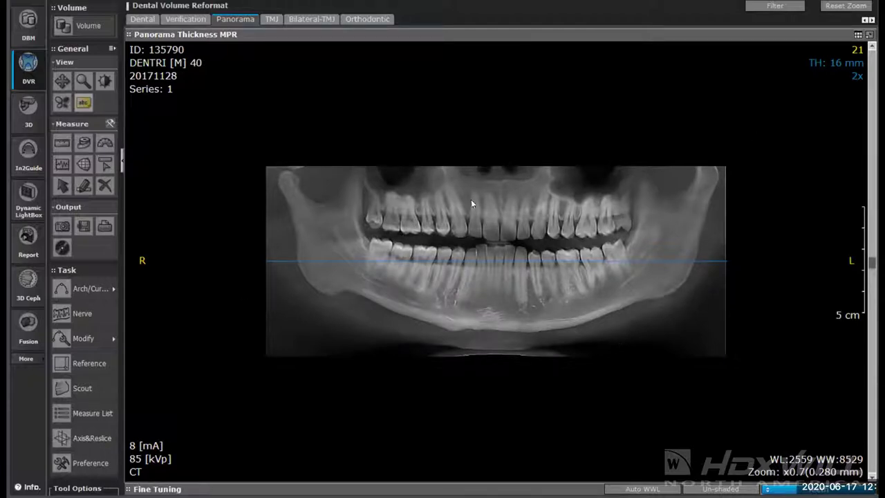
Return to the Dental layout and examine the teeth and mandible in panorama slices 21 to 24
click(143, 19)
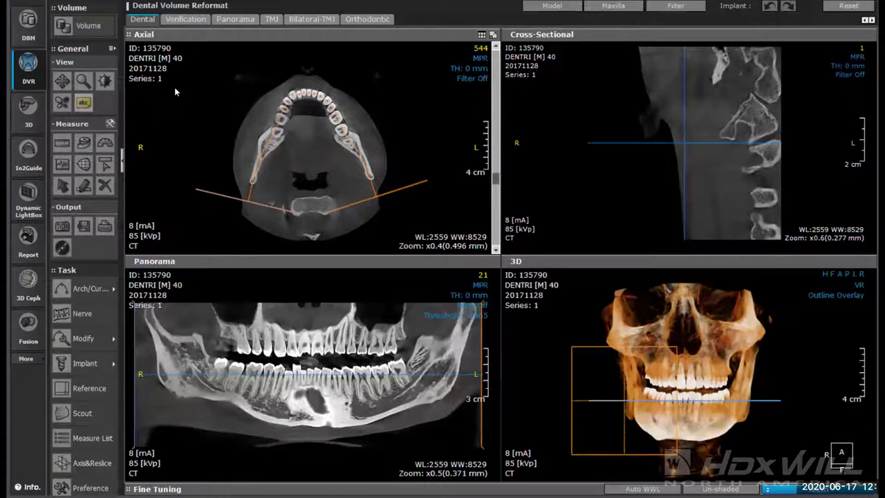
scroll(282, 335, down, 2)
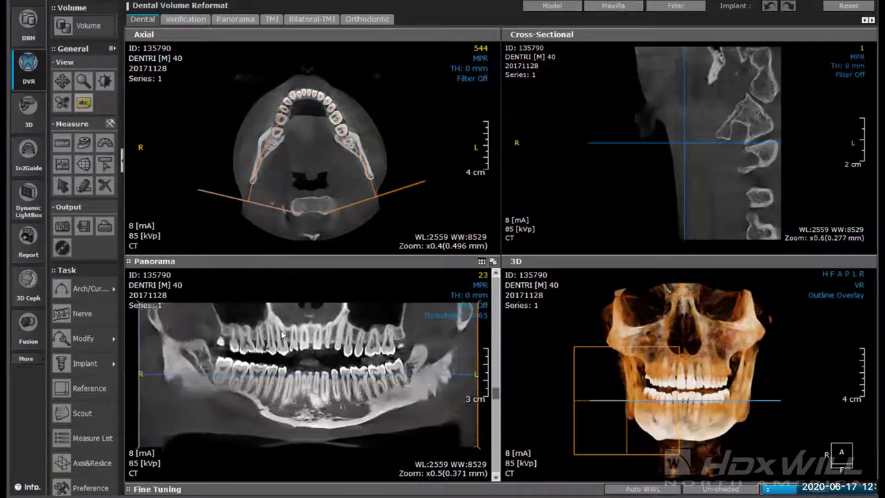
scroll(282, 335, up, 1)
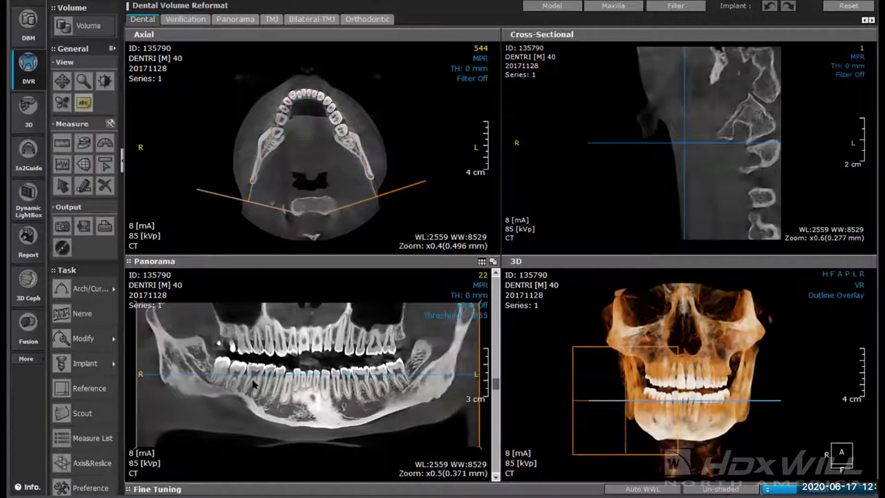
scroll(362, 331, down, 2)
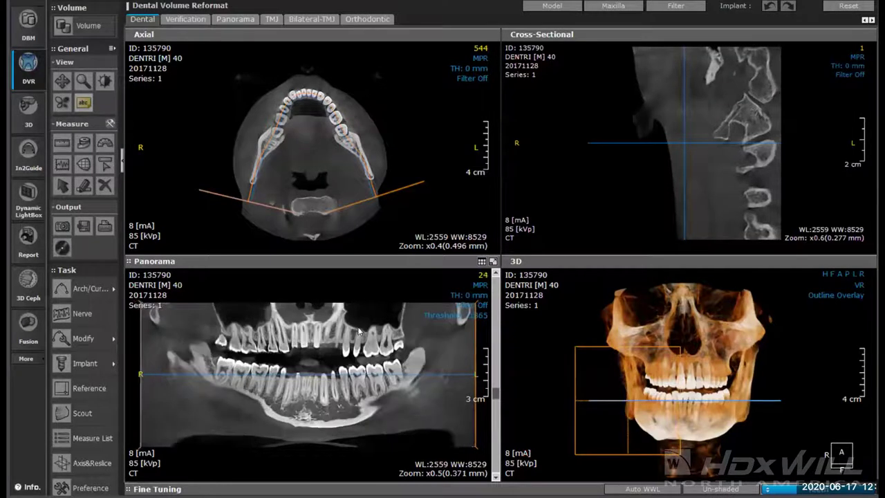
scroll(359, 332, up, 1)
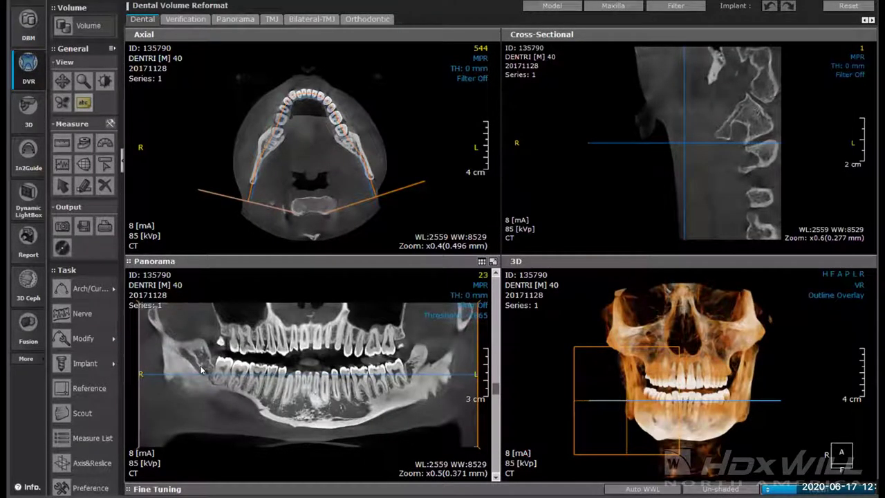
Start a nerve tracing and place its first points down the right mandibular ramus, following the canal across the panorama slices
click(80, 316)
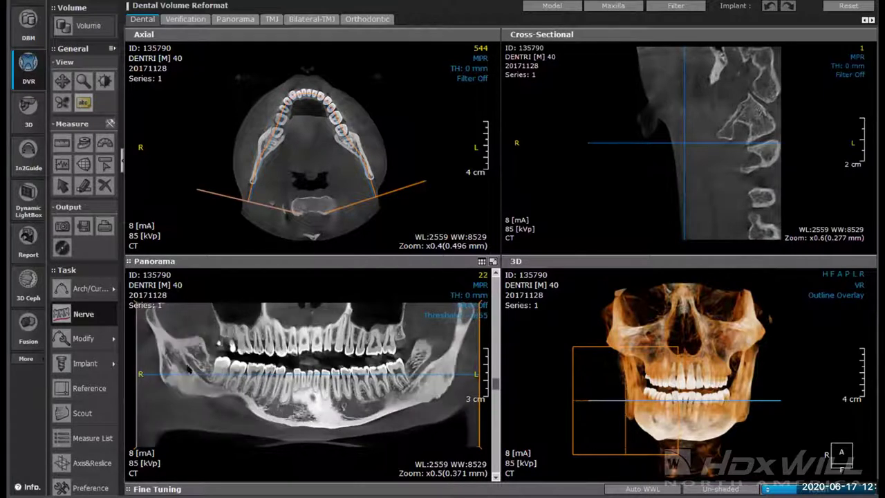
click(184, 354)
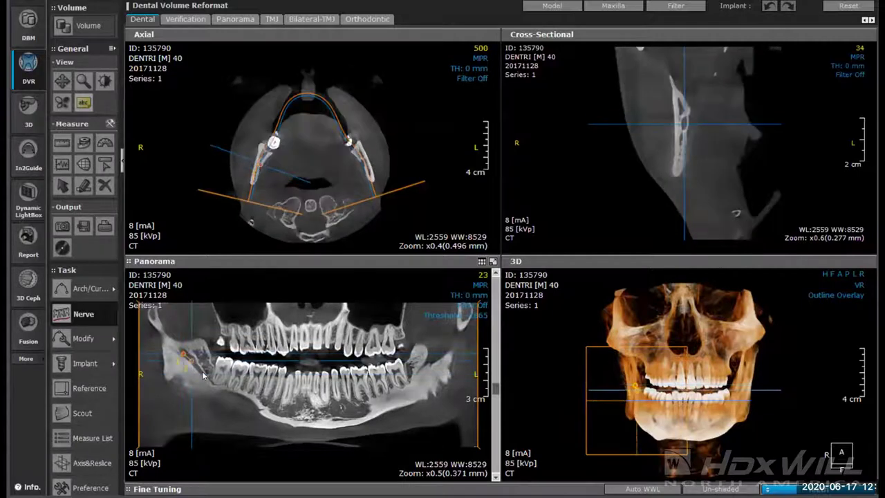
click(200, 374)
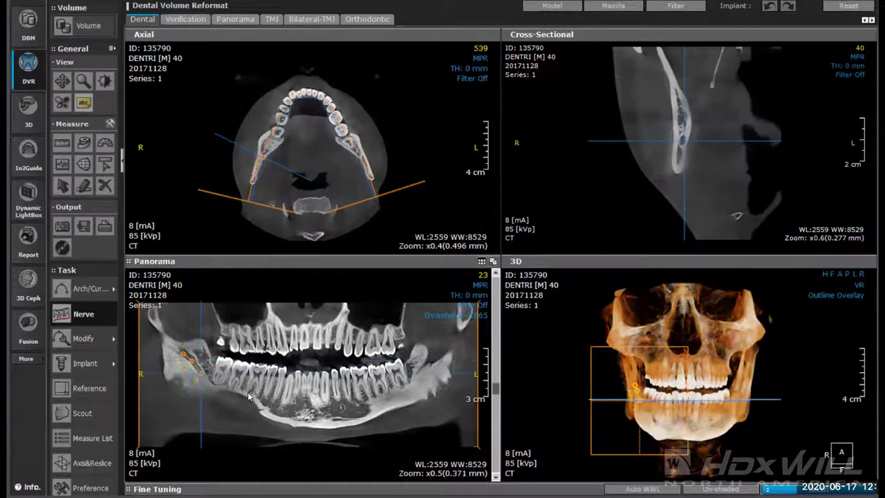
scroll(208, 382, down, 2)
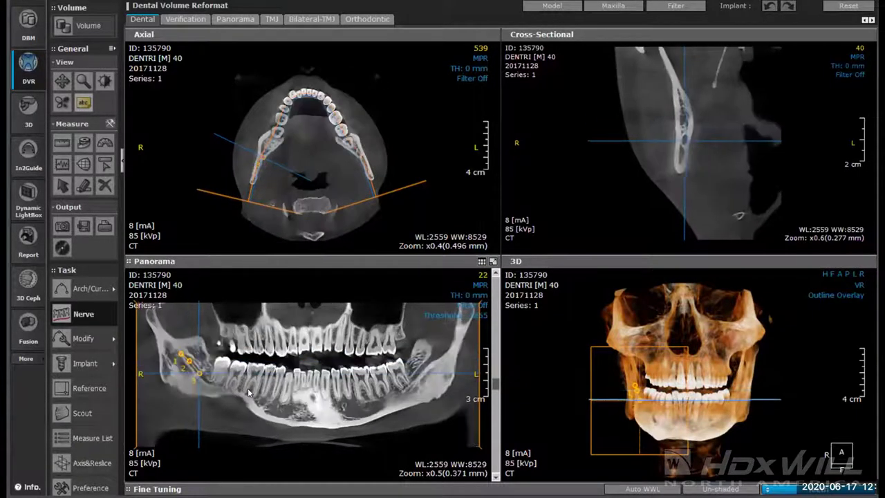
click(206, 384)
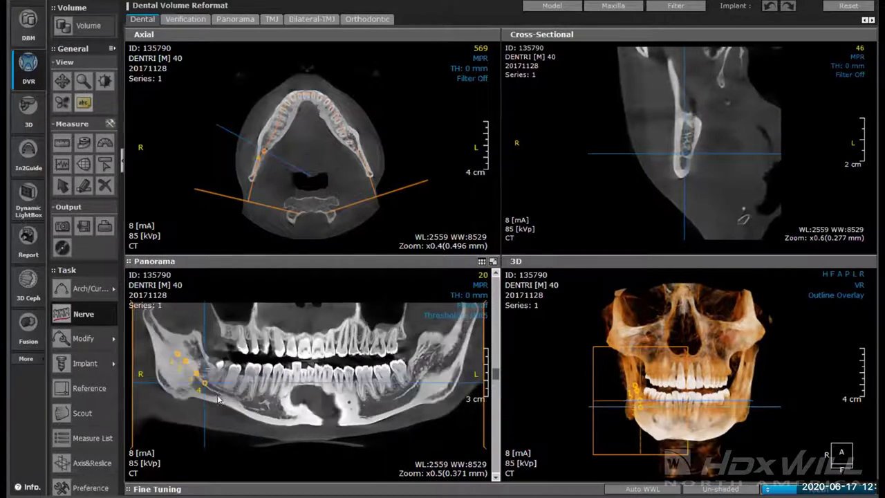
Continue the nerve tracing forward along the right mandibular canal to just behind the mental foramen in panorama slices 20 and 19
scroll(211, 387, down, 1)
click(216, 391)
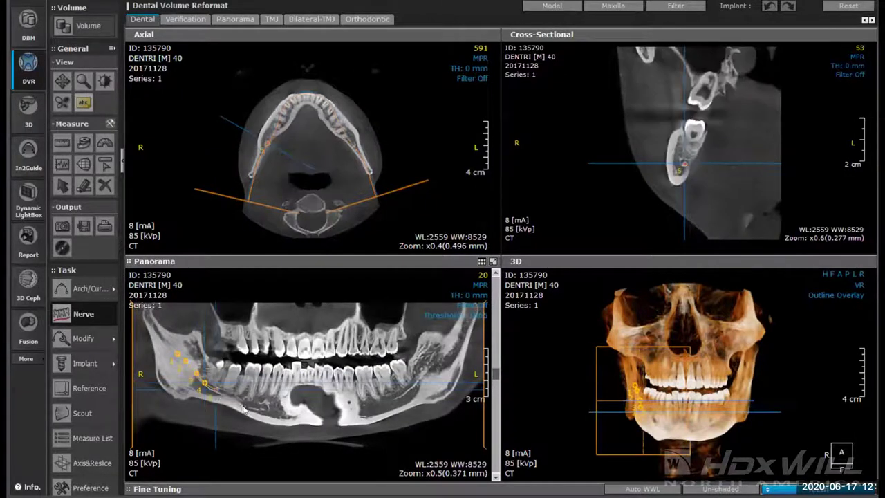
scroll(234, 401, down, 1)
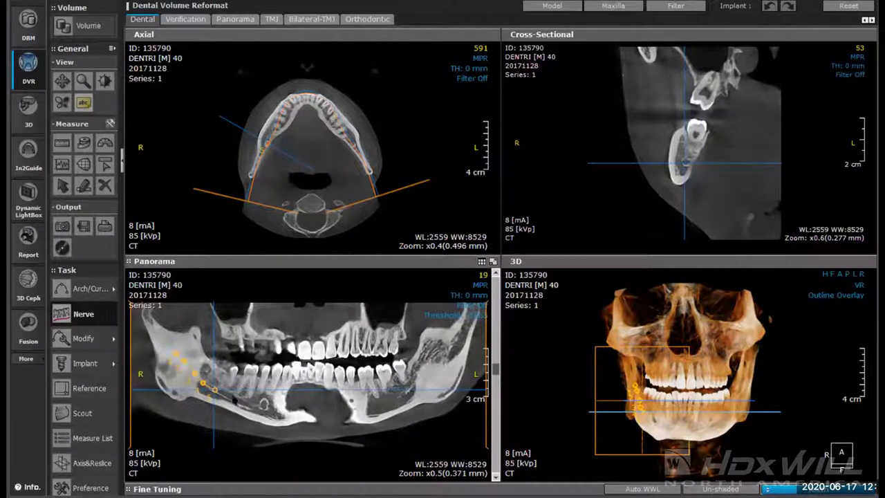
click(230, 399)
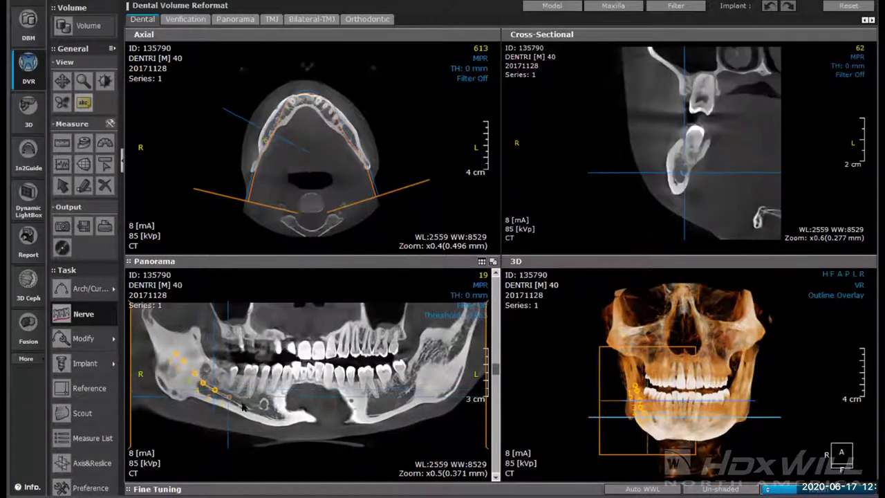
click(244, 406)
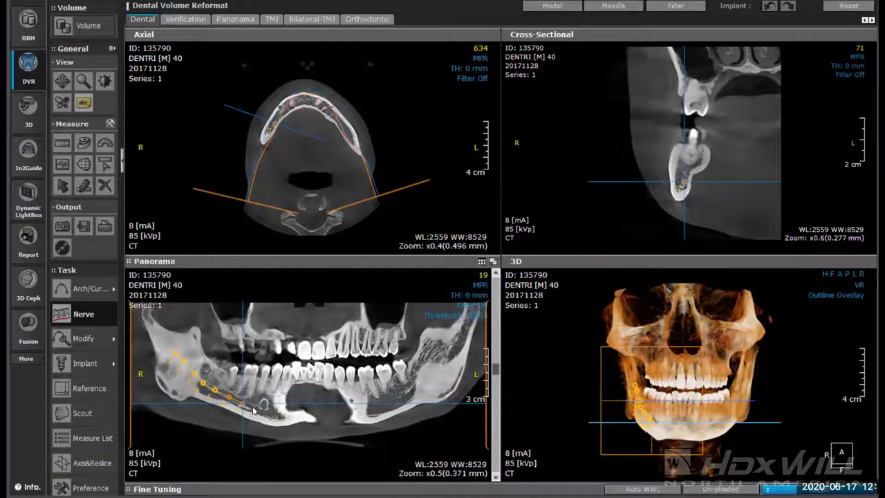
click(257, 410)
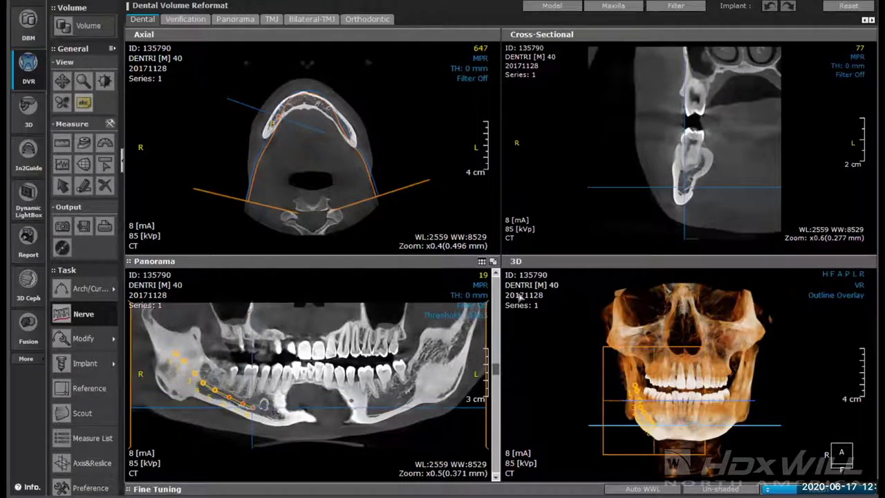
Add nerve points in cross-sectional slices 81 and 84 and finish the tracing at the mental foramen opening
scroll(751, 153, down, 1)
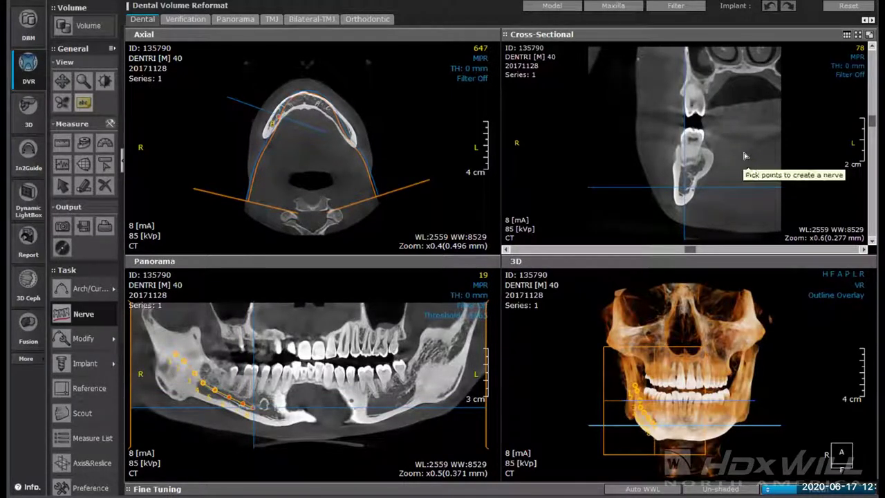
scroll(747, 155, down, 2)
scroll(746, 155, down, 1)
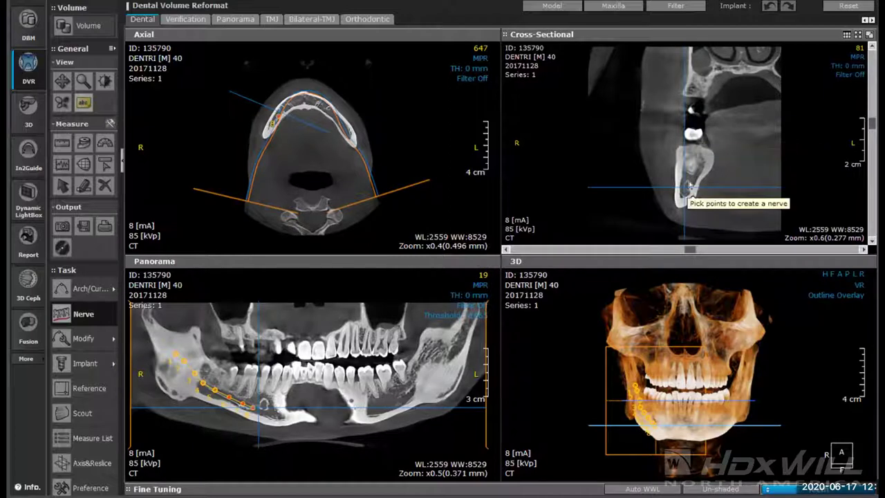
click(690, 187)
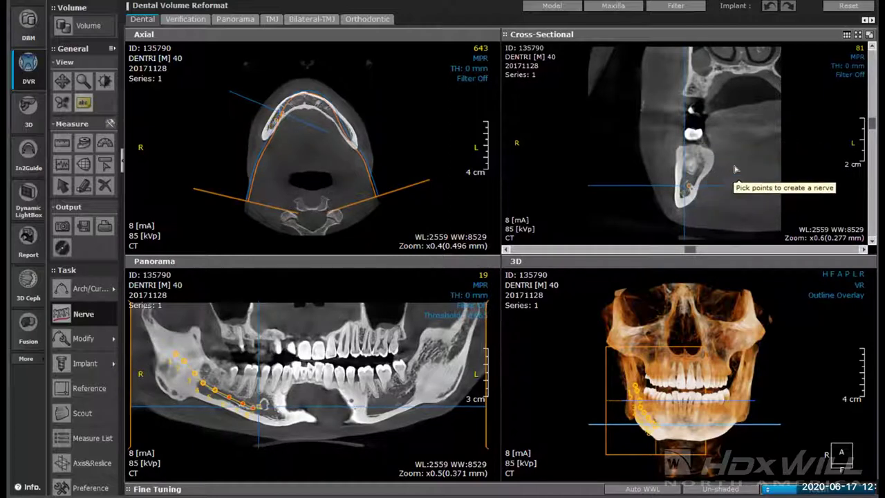
scroll(733, 172, down, 2)
scroll(735, 169, down, 1)
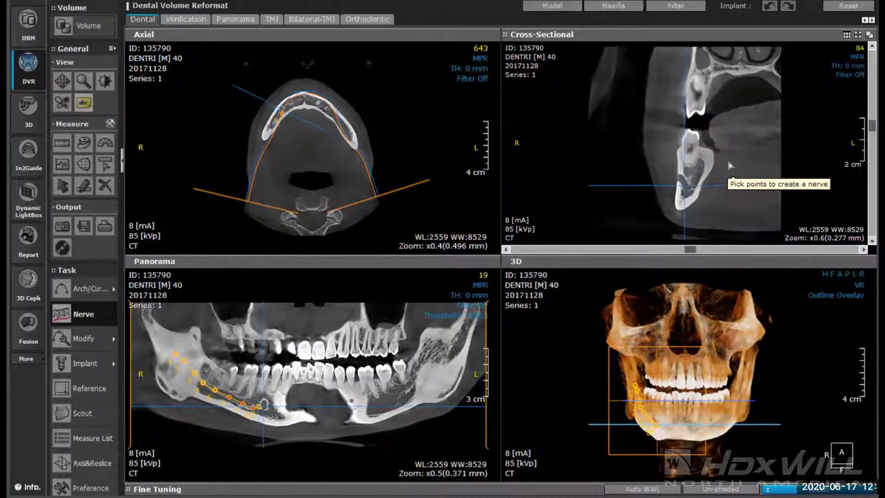
click(690, 189)
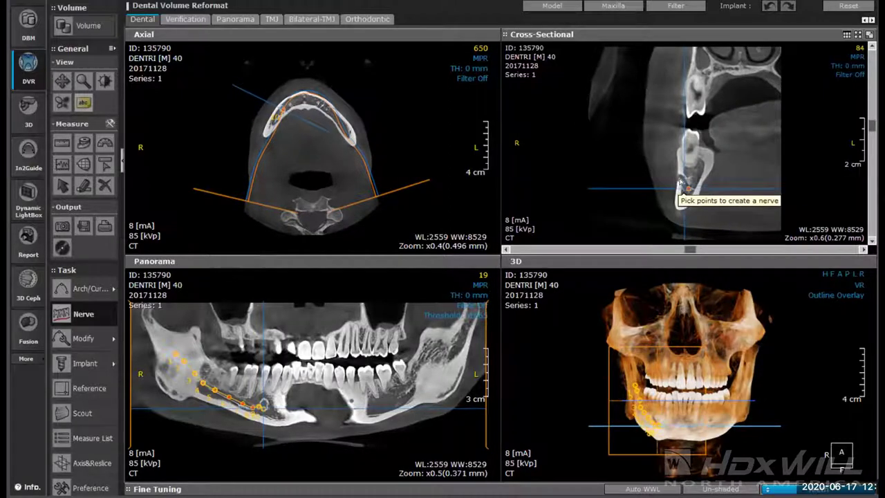
click(682, 182)
double_click(682, 182)
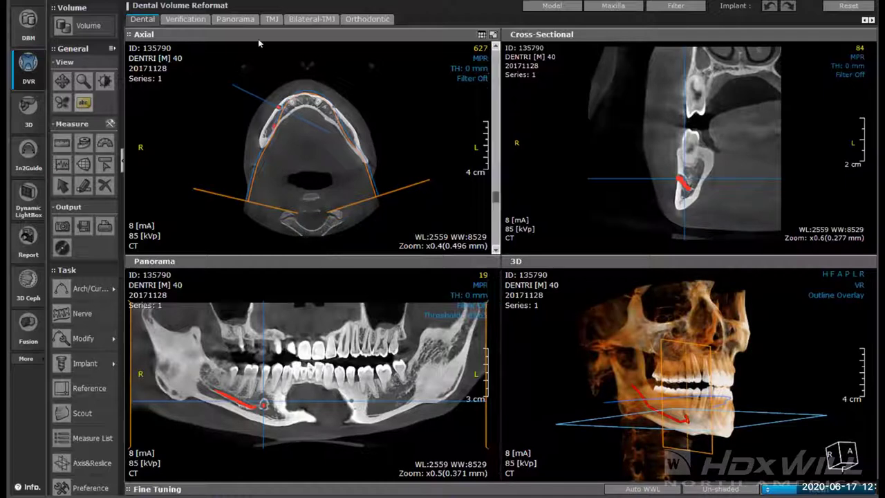
Check the traced nerve in the Panorama layout, return to Dental, and set its panorama thickness to 12 mm and filter to 2x
key(ctrl+Tab)
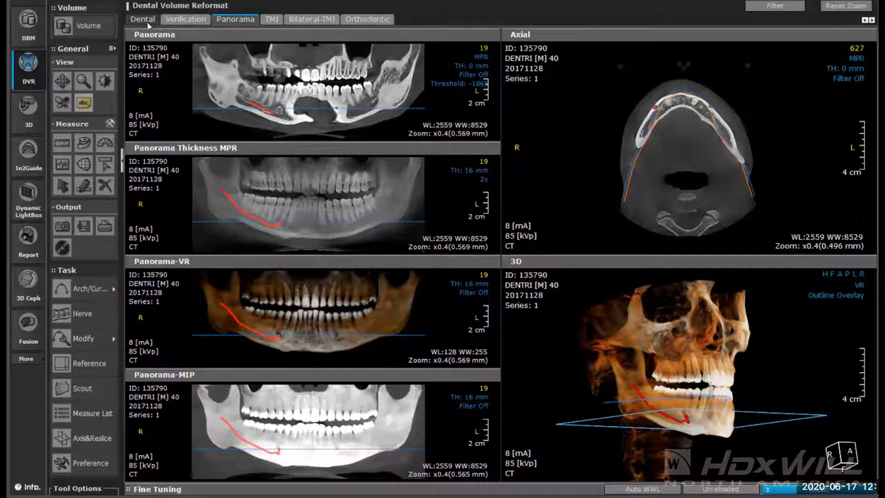
click(143, 20)
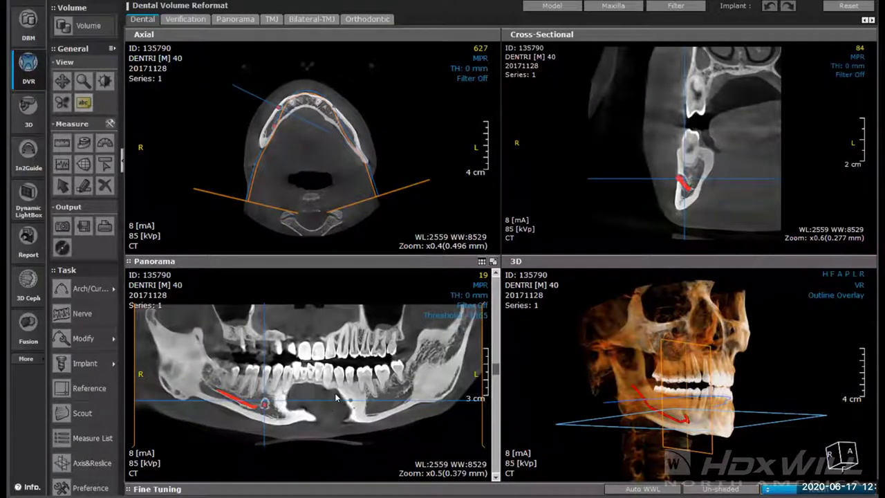
click(475, 298)
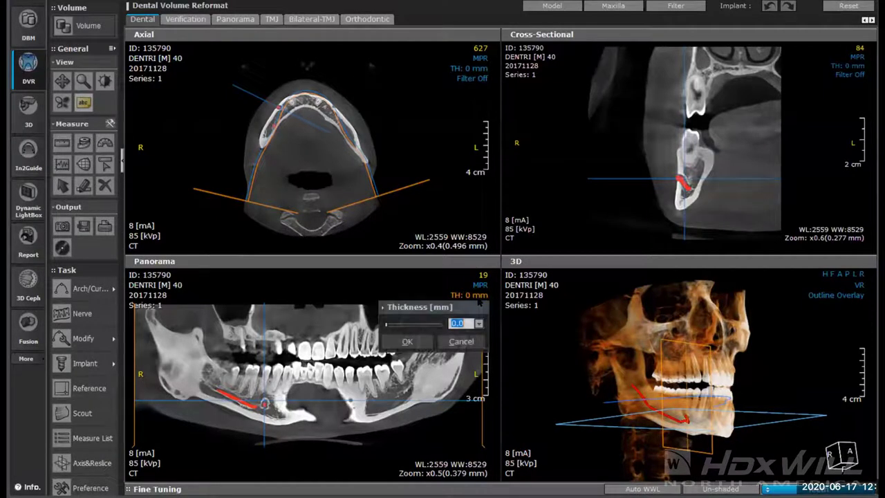
click(403, 327)
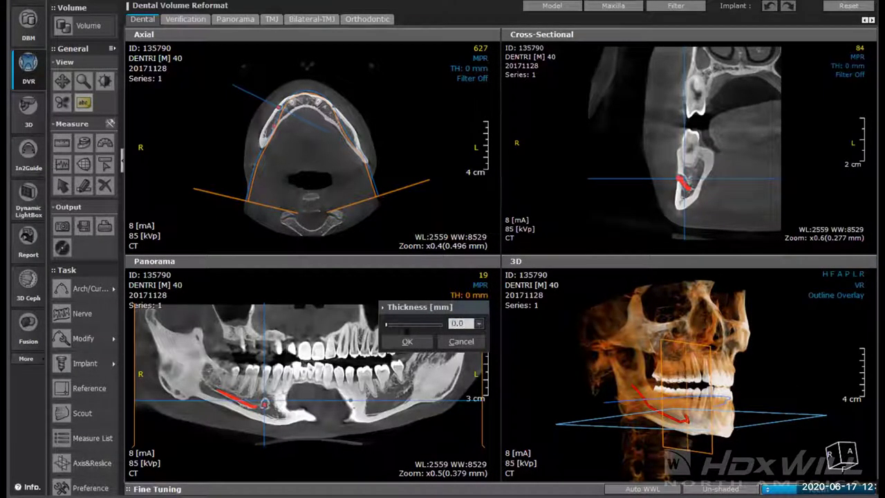
click(406, 325)
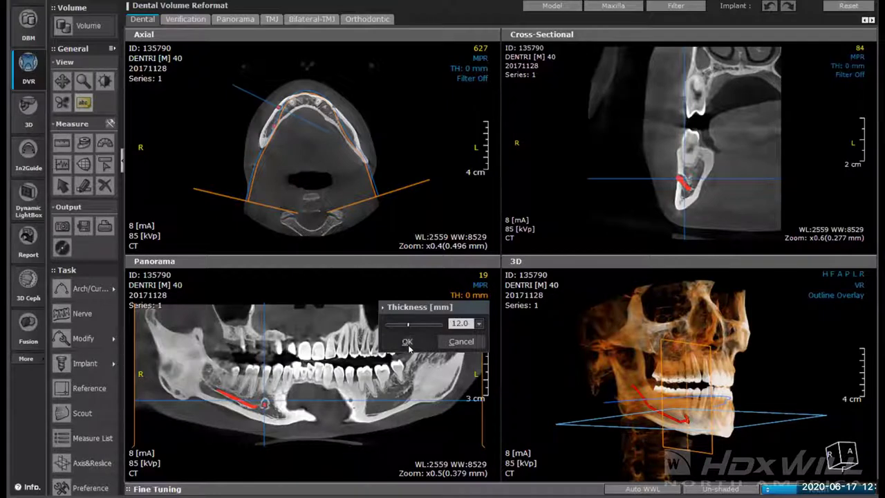
click(408, 345)
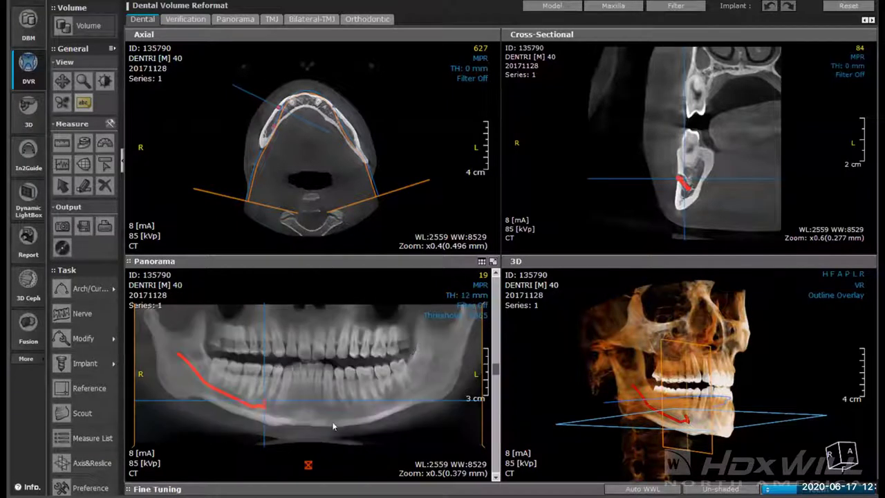
click(471, 312)
click(444, 359)
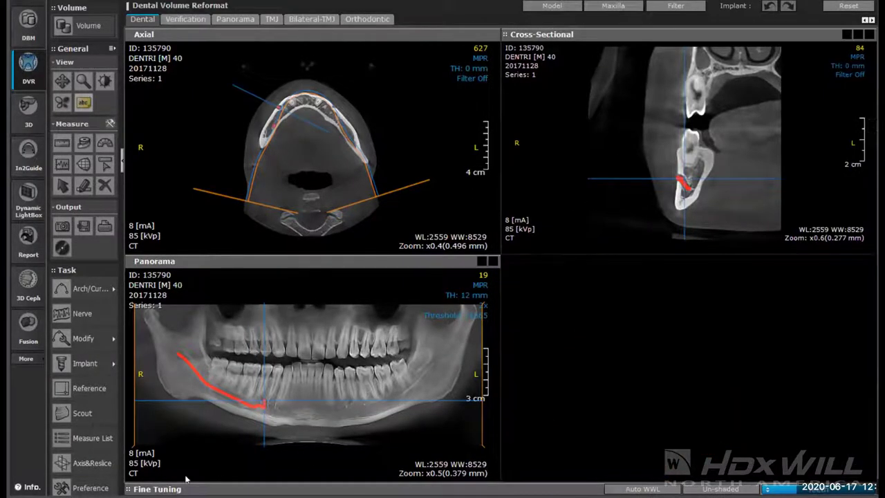
Set the reference point on a right lower molar in the panorama and tilt the cross-sectional plane along the tooth's axis
click(94, 391)
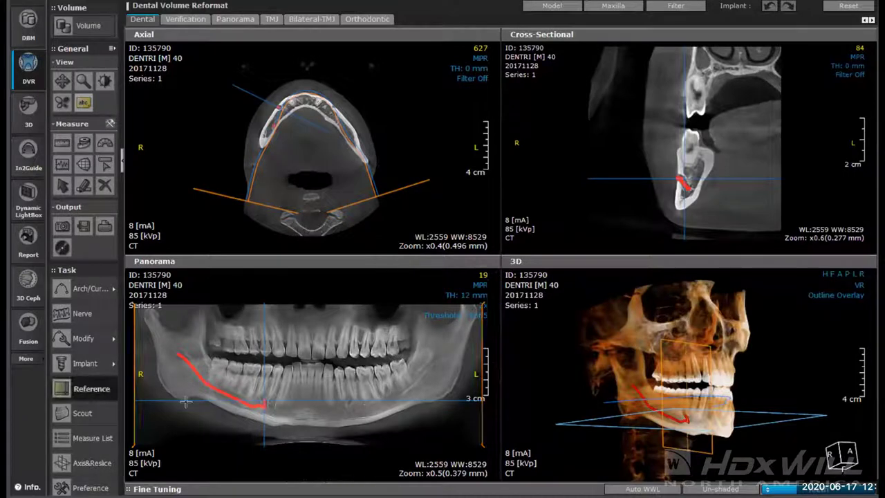
click(231, 371)
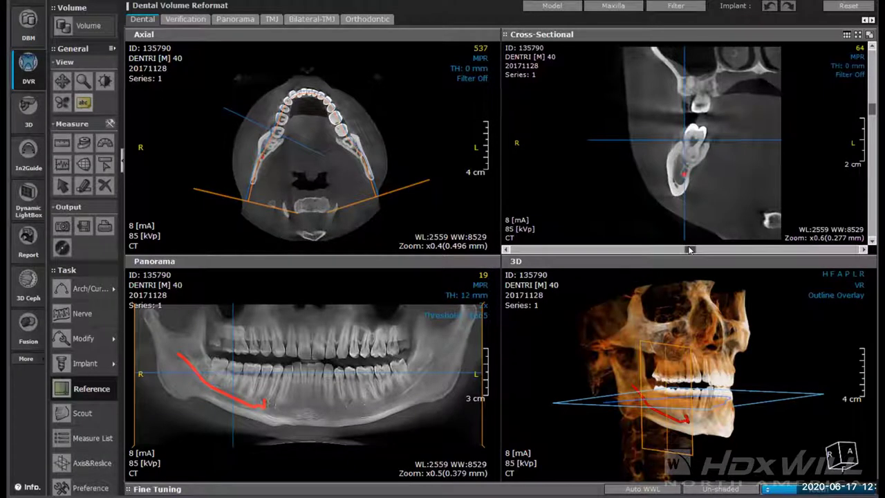
drag(689, 249, 713, 250)
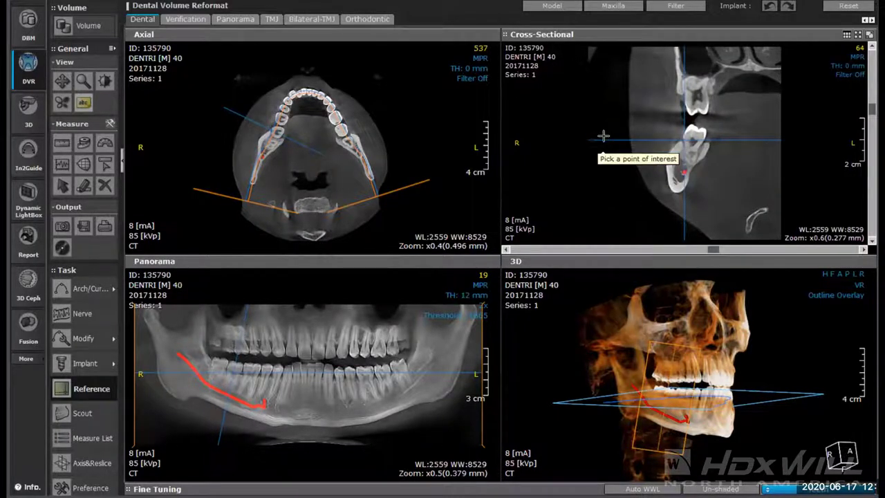
Maximize the Cross-Sectional view and zoom in to x1.9 on the lower molar and nerve
click(869, 35)
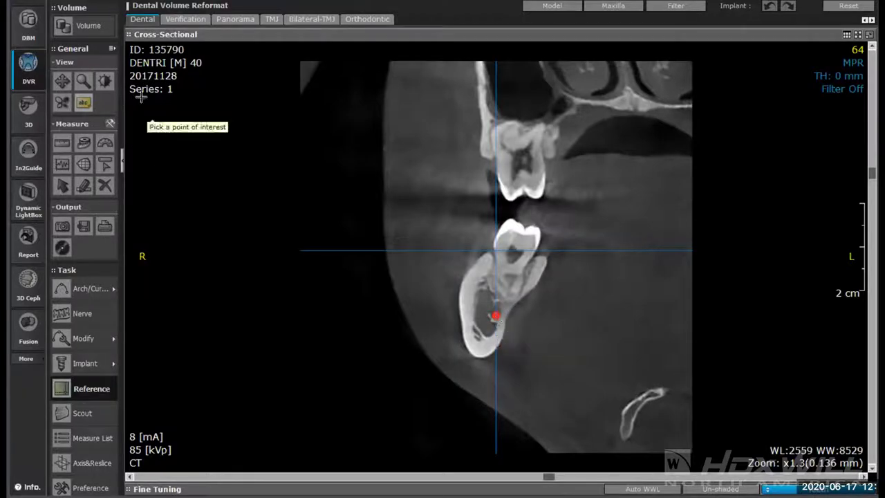
click(83, 81)
drag(408, 327, 408, 311)
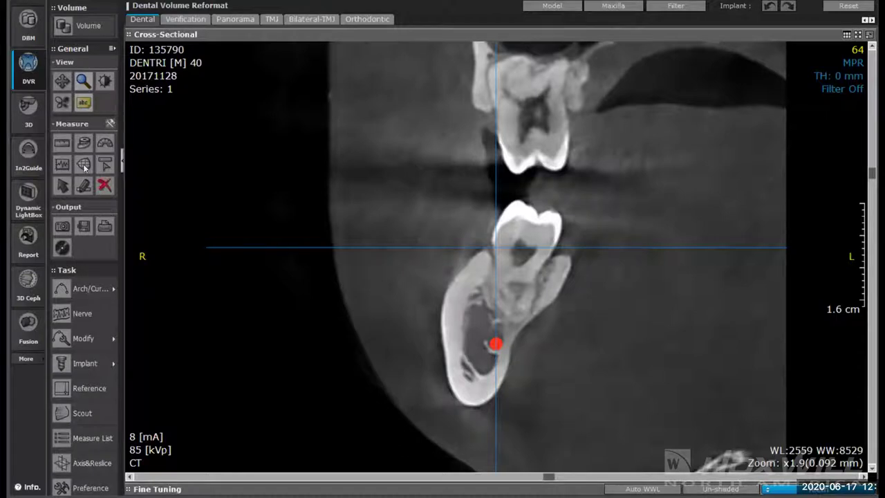
Measure the vertical distance from inside the lower molar's crown to just above the nerve and move the label clear of the image
click(68, 148)
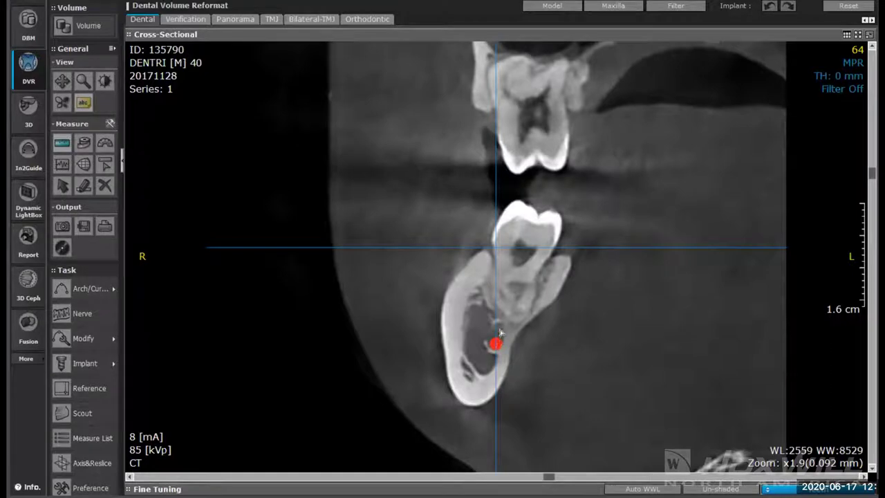
click(520, 258)
drag(522, 288, 824, 238)
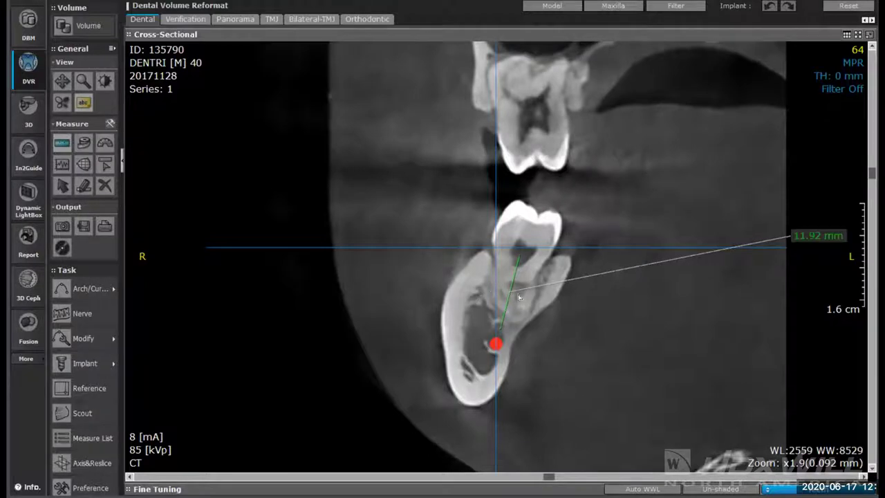
Measure the mandible's width across the molar root level, move the label below the height measurement, and leave the ruler
drag(543, 303, 475, 290)
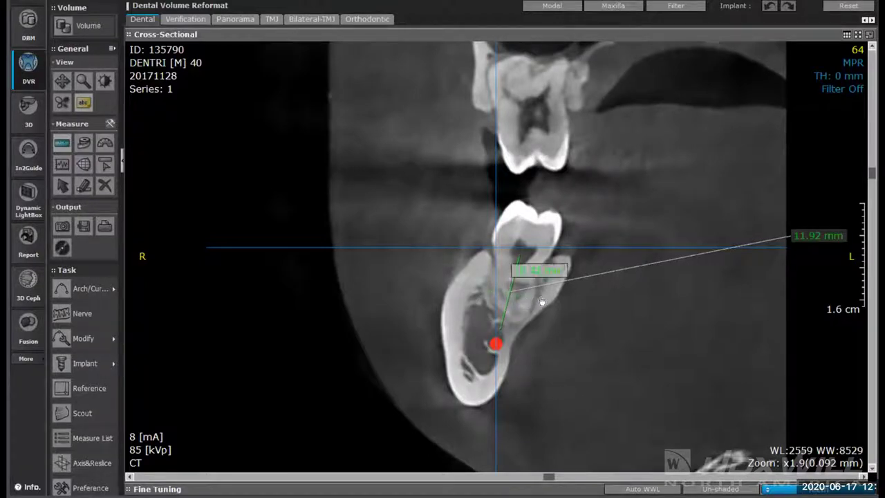
drag(533, 263, 672, 298)
drag(775, 295, 819, 277)
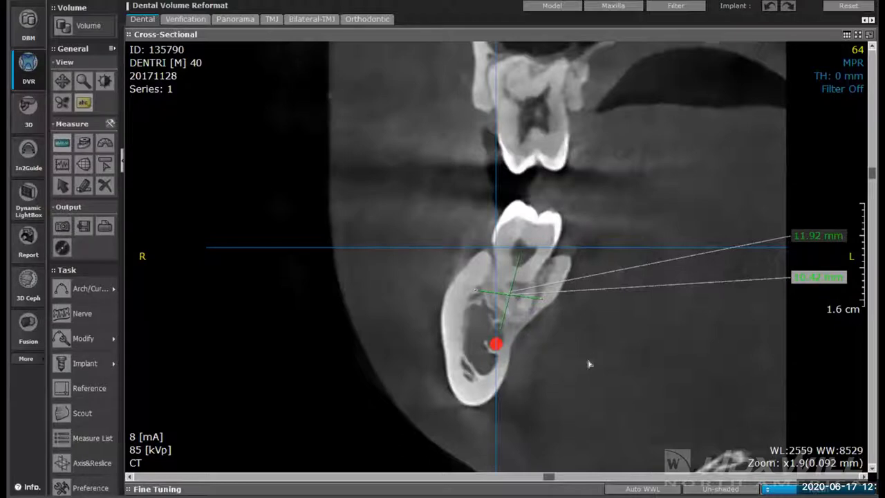
click(63, 144)
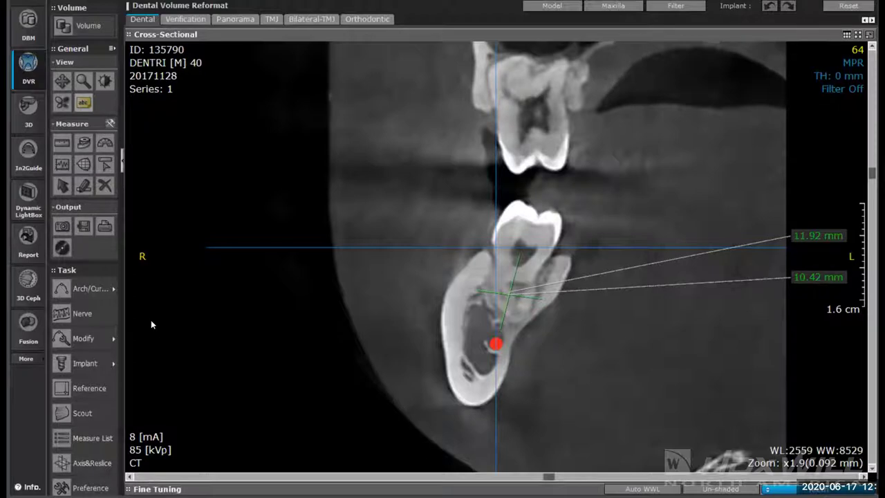
Start picking an implant from the full library and choose Glidewell's Hahn Tapered Implant product line
click(110, 363)
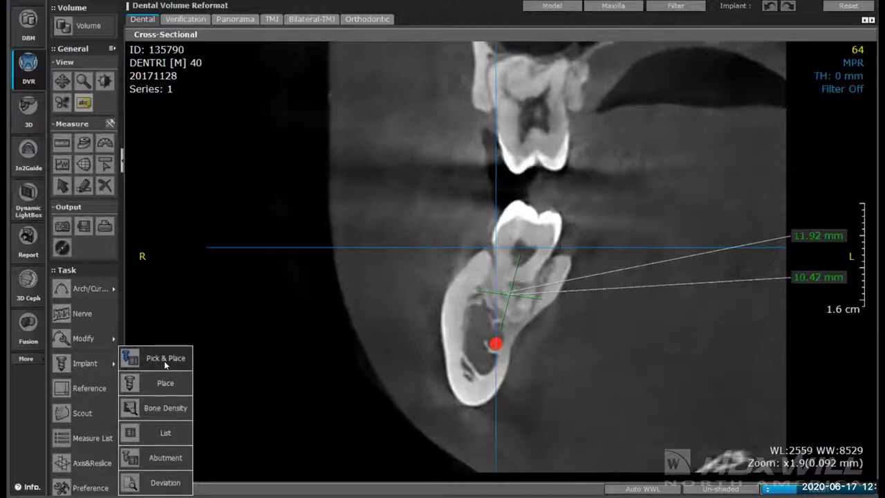
click(164, 362)
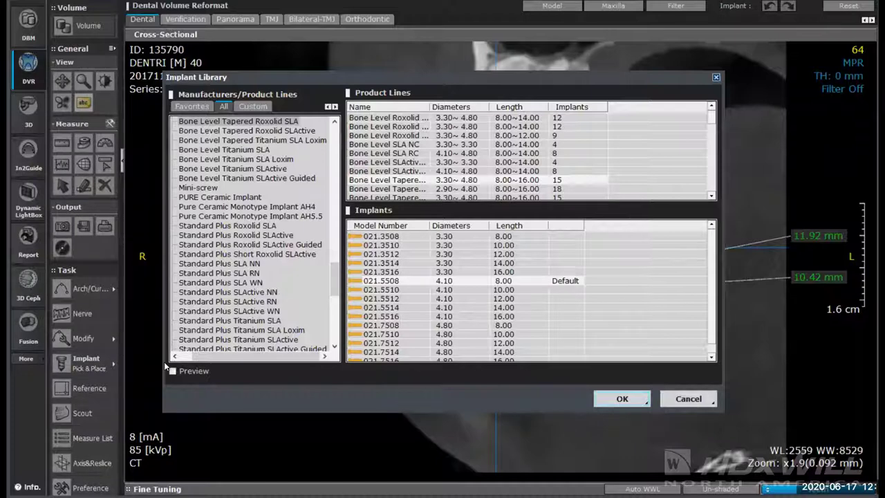
drag(210, 356, 196, 356)
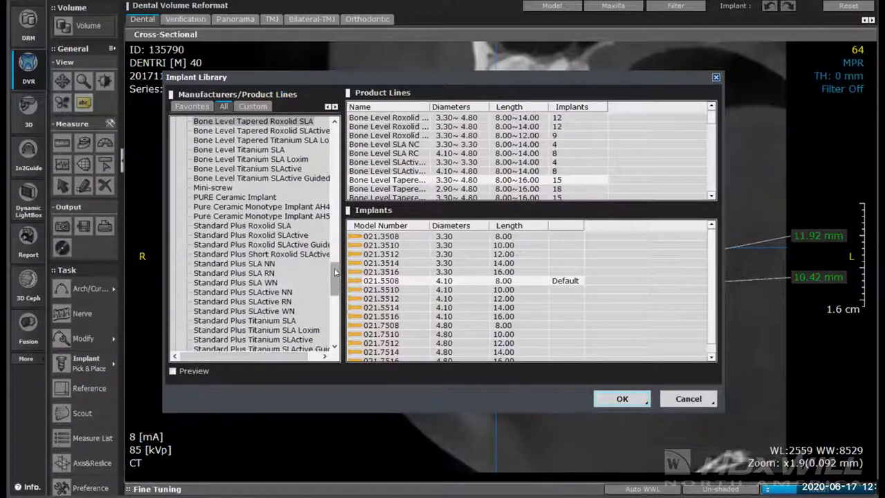
drag(335, 283, 340, 142)
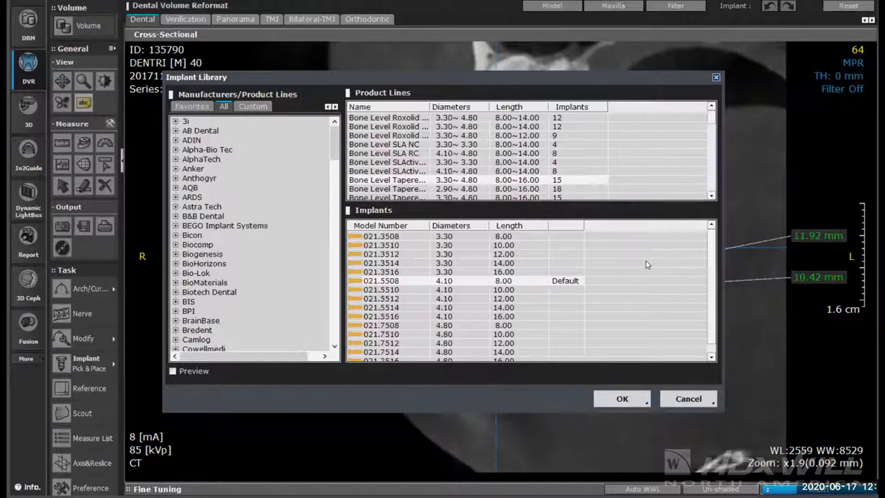
scroll(211, 199, down, 5)
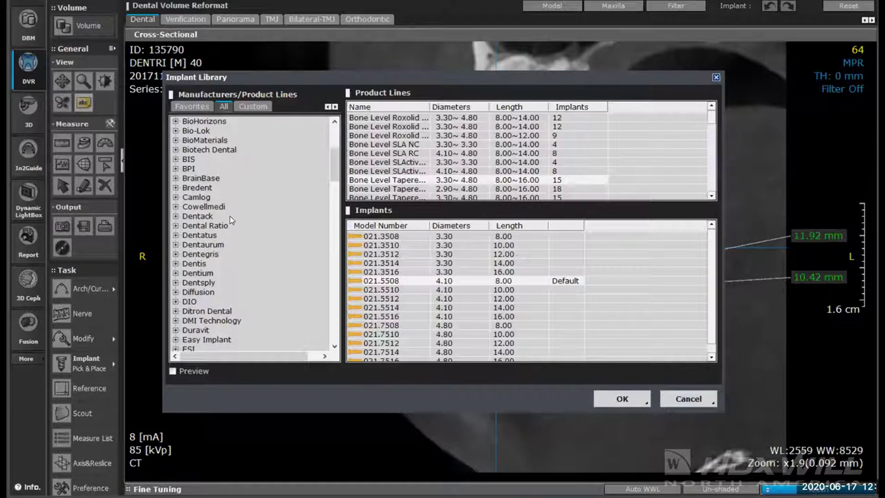
scroll(289, 252, down, 5)
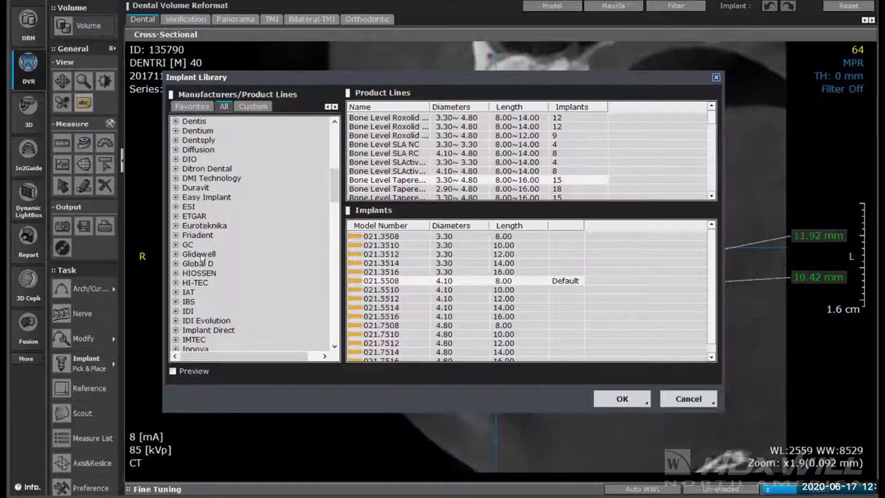
click(176, 254)
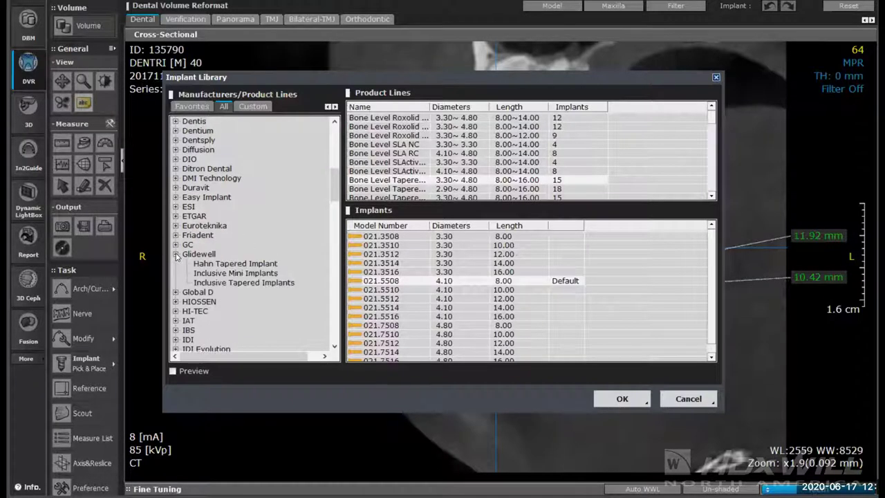
click(238, 265)
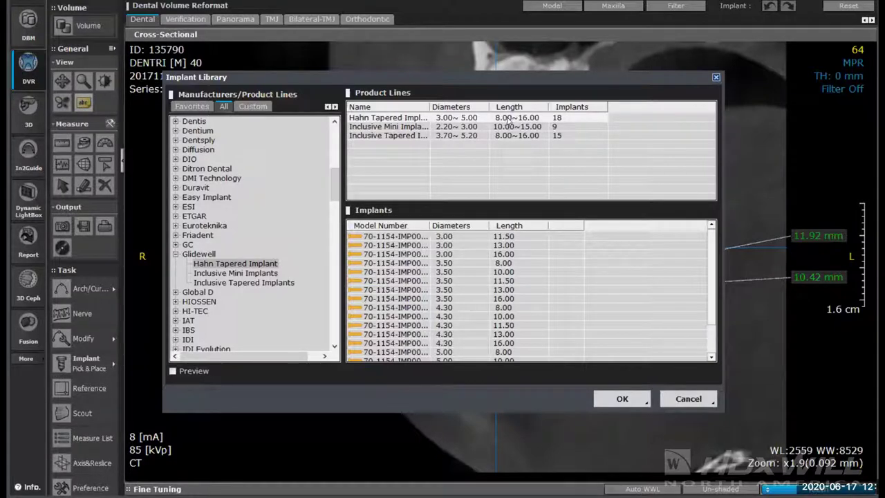
Choose the Hahn Tapered implant with 5.00 mm diameter and 8.00 mm length for placement
click(399, 119)
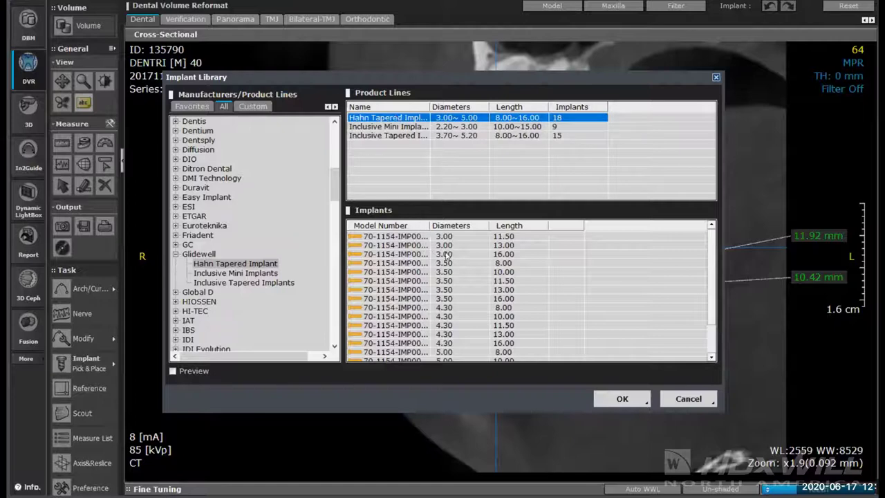
scroll(484, 310, down, 2)
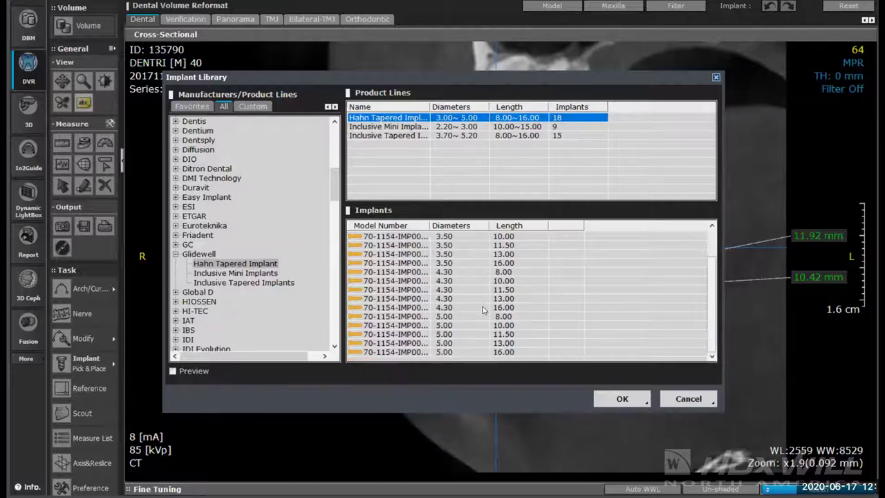
click(446, 318)
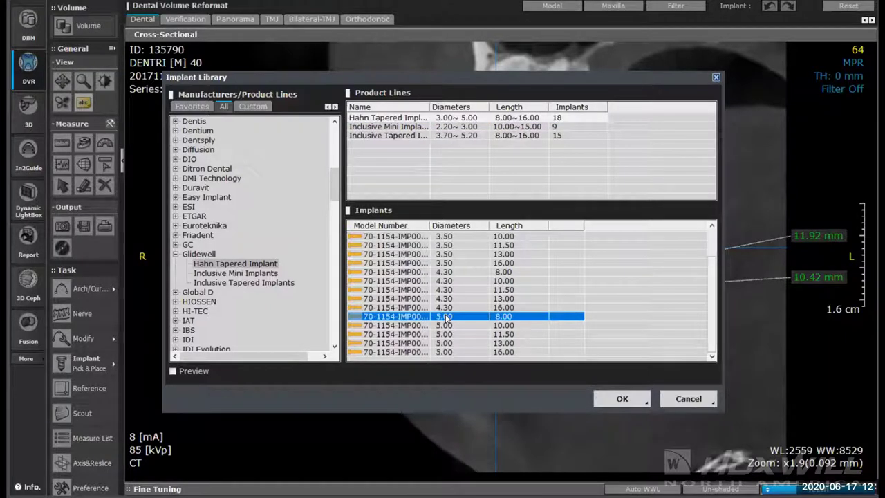
click(618, 403)
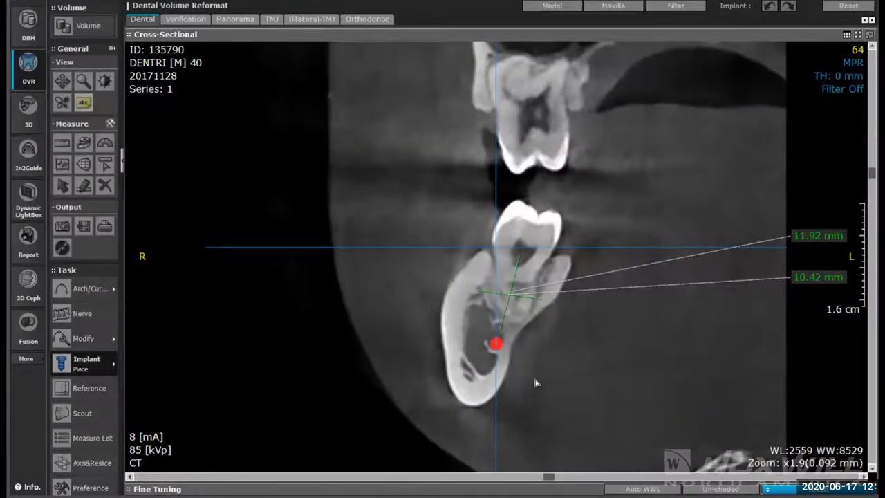
Place the implant at the lower molar in the cross-section and assign it to mandible tooth 30
click(533, 269)
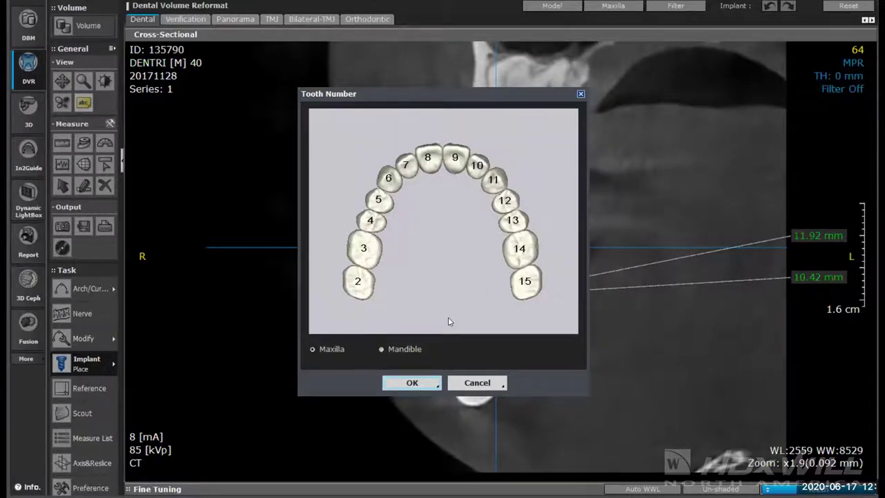
click(381, 350)
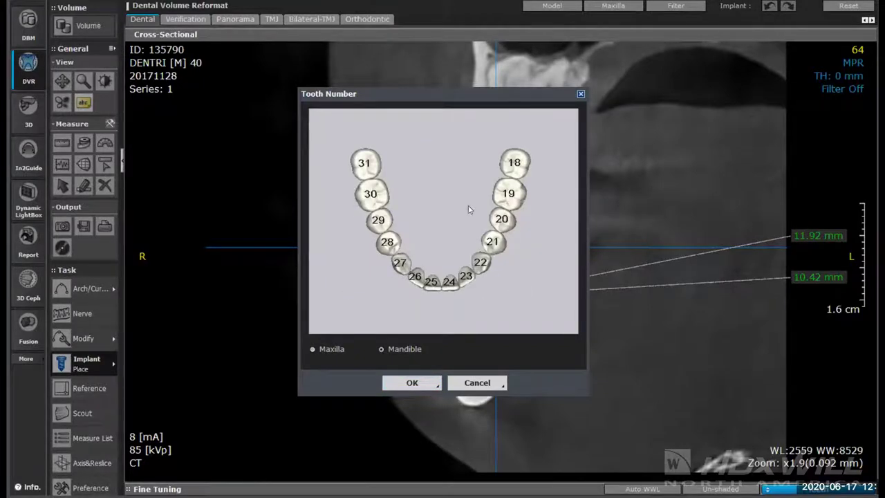
click(371, 197)
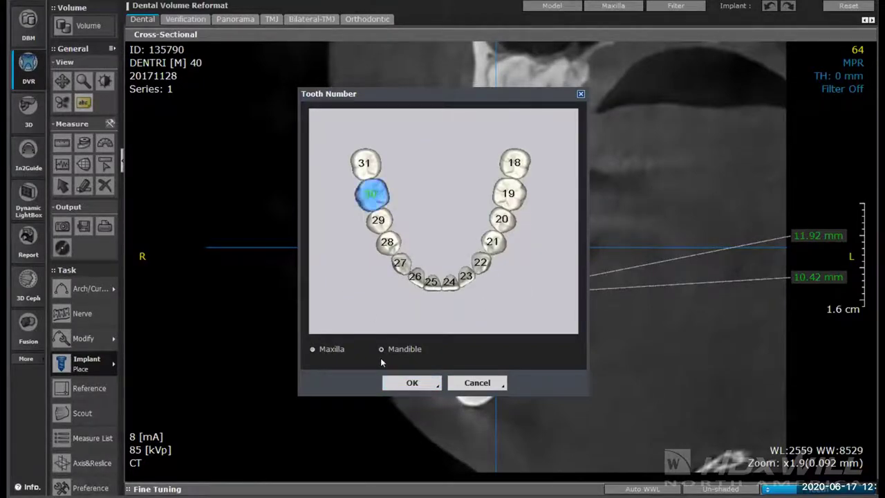
click(414, 382)
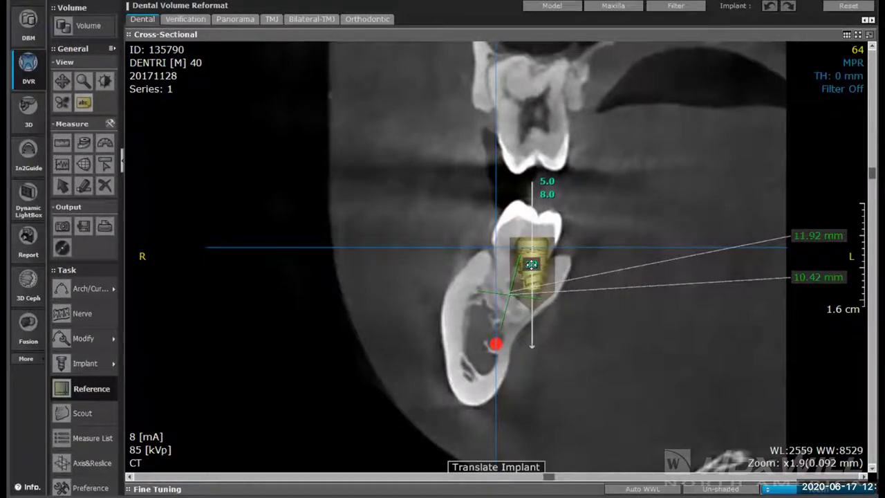
Move and tilt the implant in the cross-section so it follows the measured height line and stays above the nerve
drag(532, 264, 494, 295)
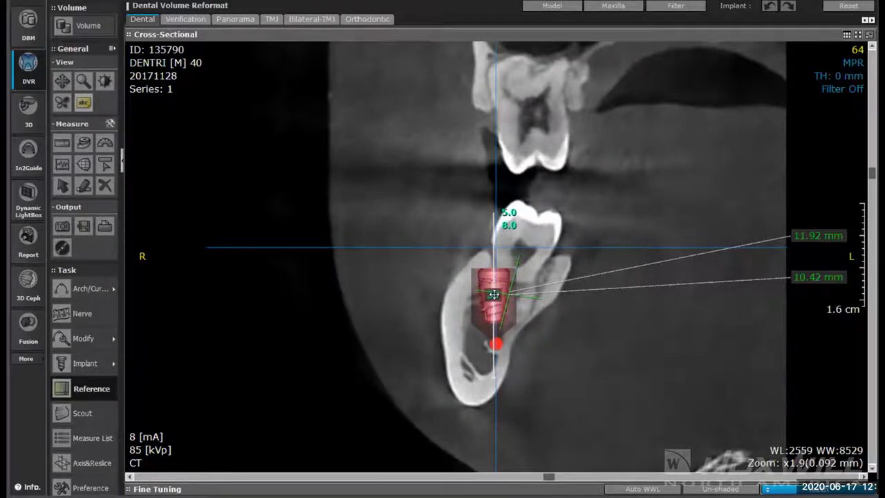
drag(494, 294, 509, 283)
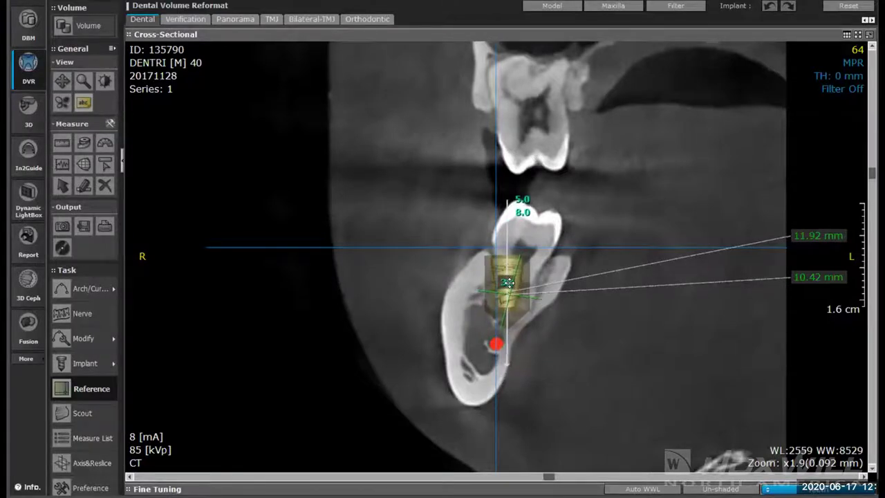
drag(509, 283, 510, 283)
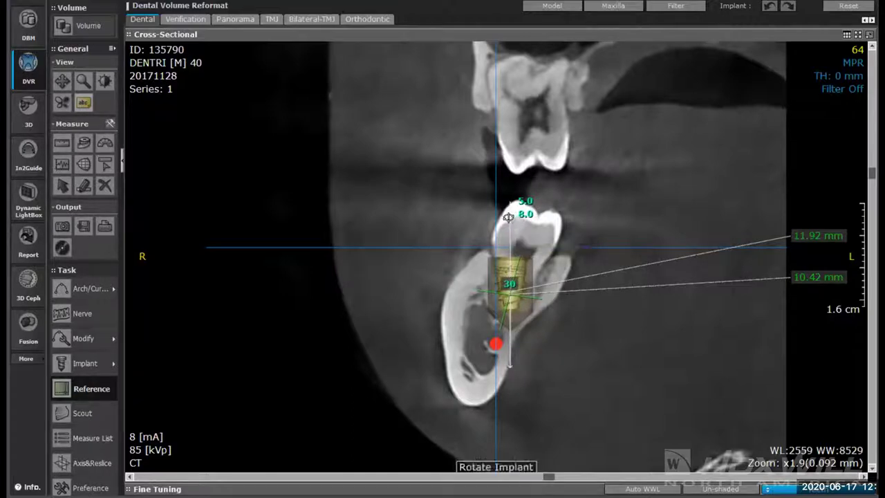
mouse_move(509, 217)
mouse_down()
mouse_move(521, 205)
mouse_move(518, 218)
mouse_up()
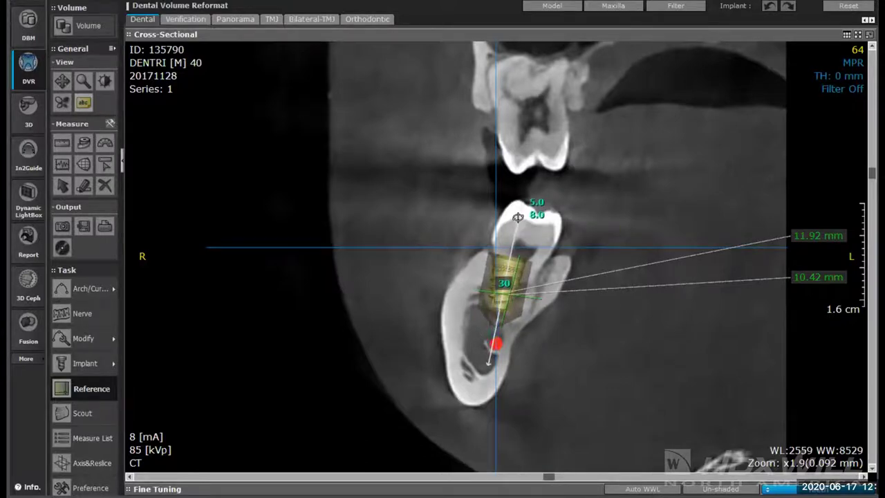
drag(504, 283, 511, 283)
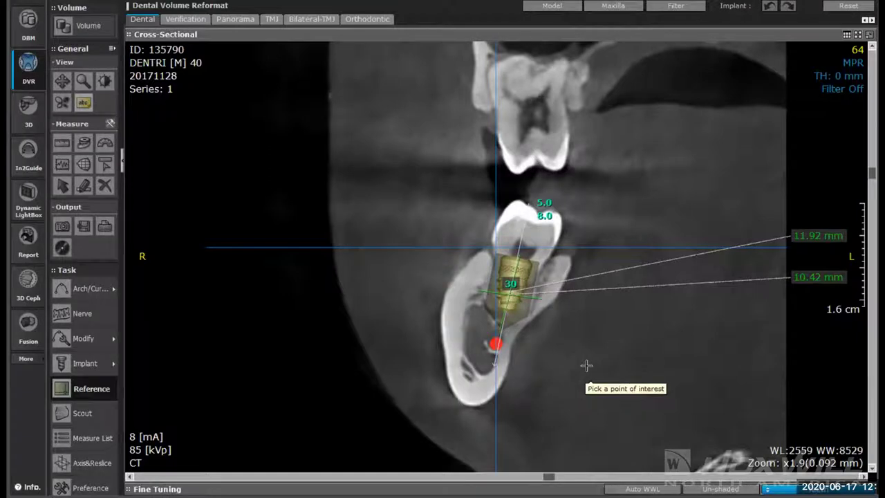
Restore the multi-view layout, enlarge the Panorama view, and shift the implant slightly to fine-tune its position at tooth 30
click(870, 36)
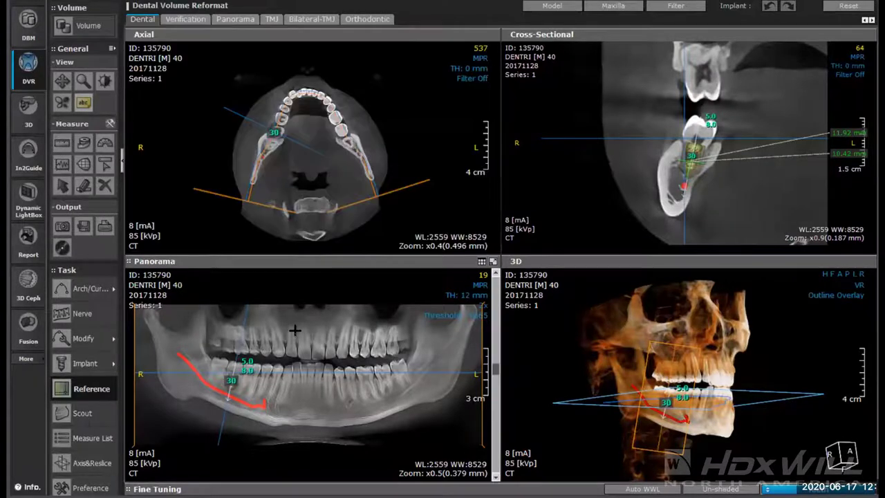
click(493, 262)
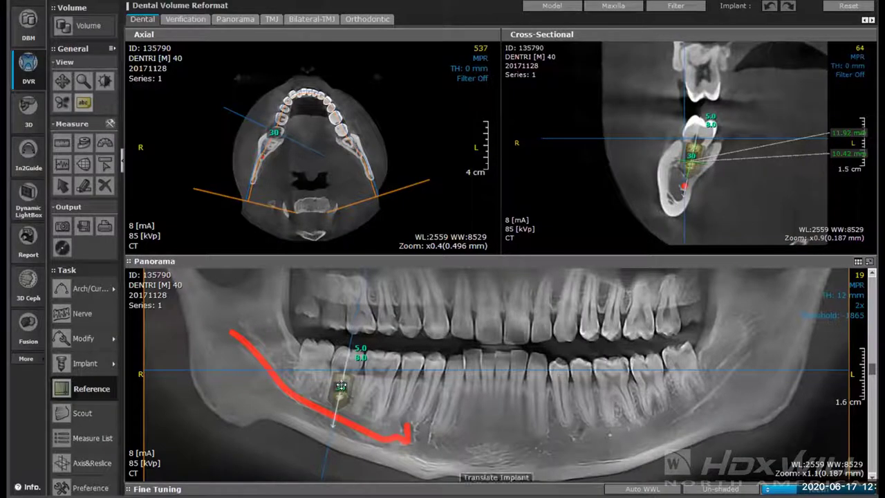
drag(340, 386, 338, 388)
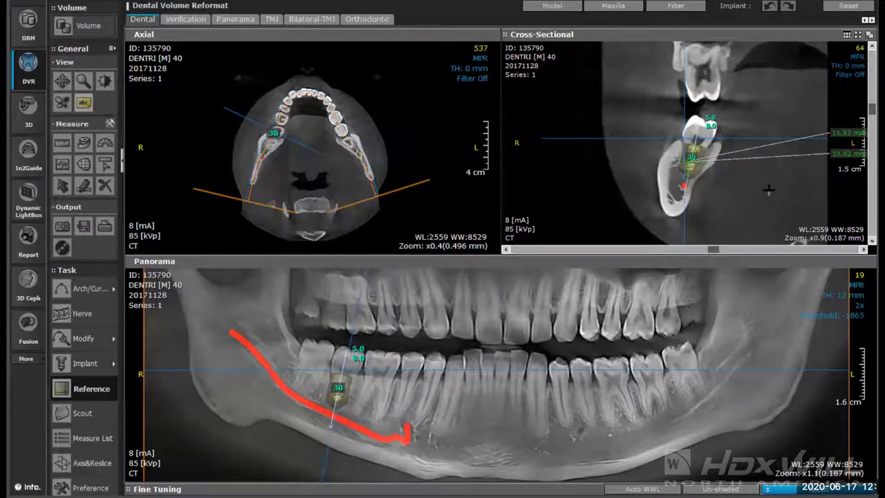
Inspect implant 30 in the Verification layout by rotating the slice plane around it and turning the 3D-Zoom model to the opposite side
click(186, 20)
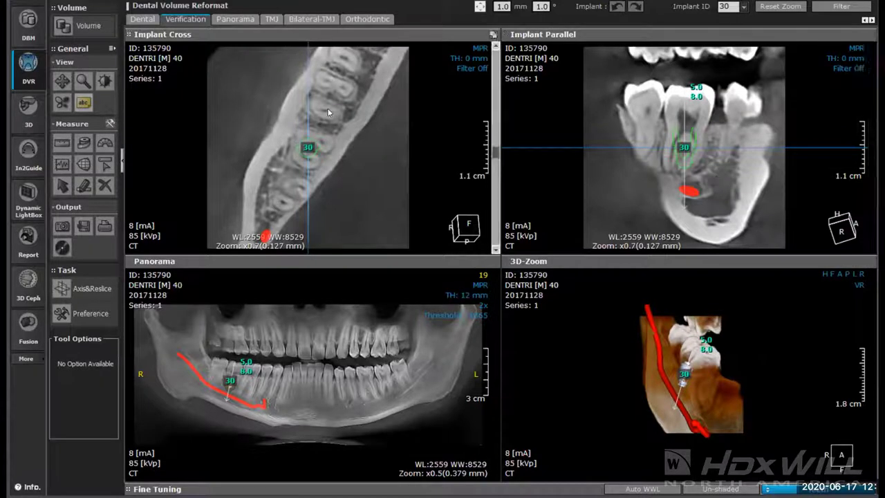
drag(308, 52, 356, 46)
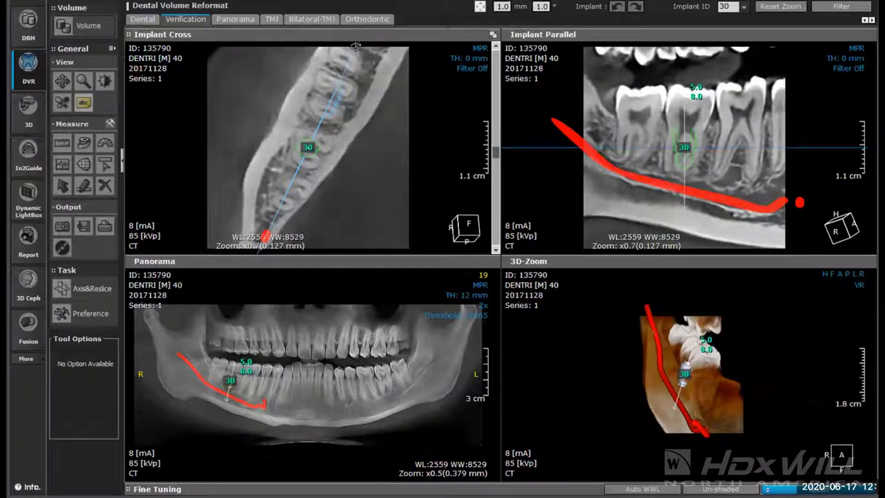
drag(355, 46, 405, 195)
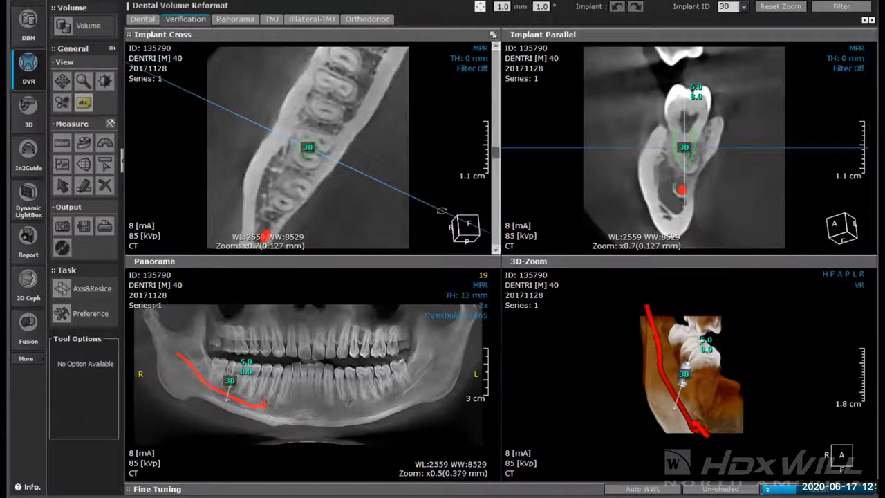
drag(444, 217, 255, 246)
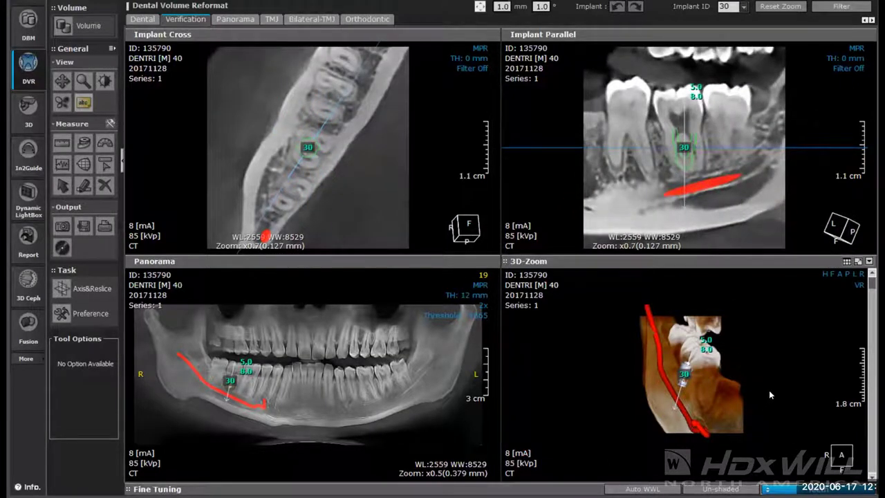
drag(795, 382, 662, 377)
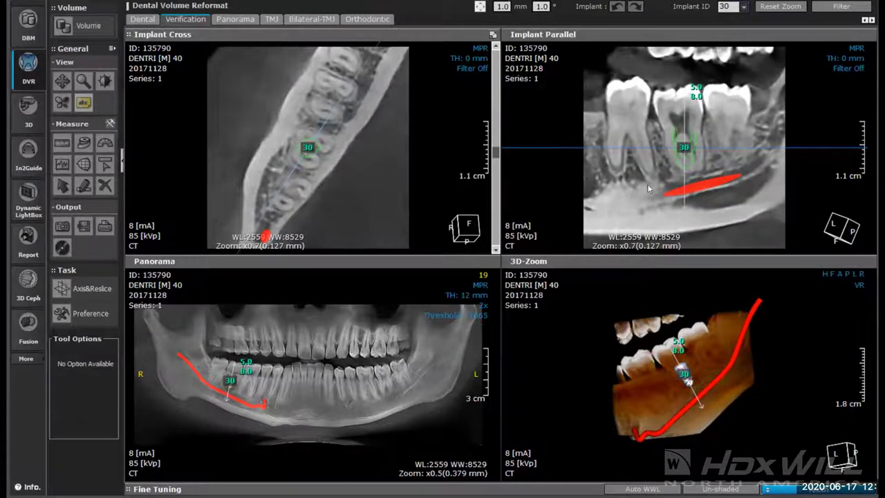
Preview several listed abutments and the custom abutment for implant 30, and attach model 70-1153-PRA0017
right_click(683, 147)
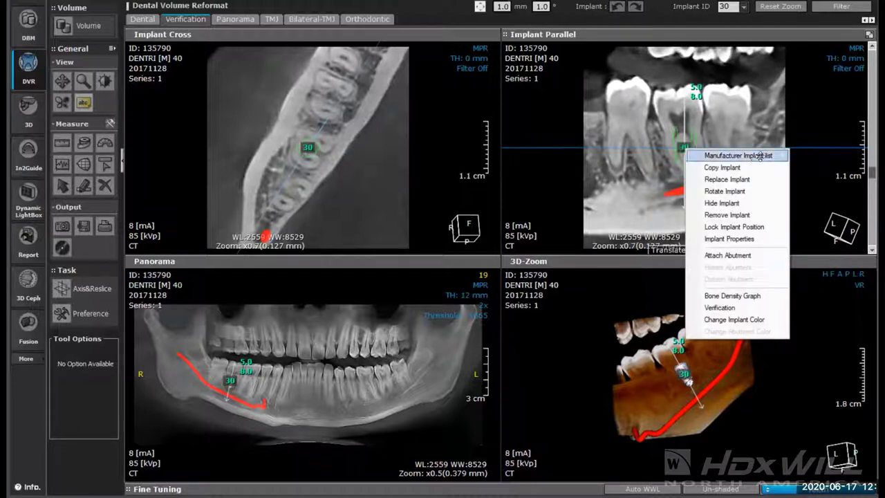
mouse_move(754, 156)
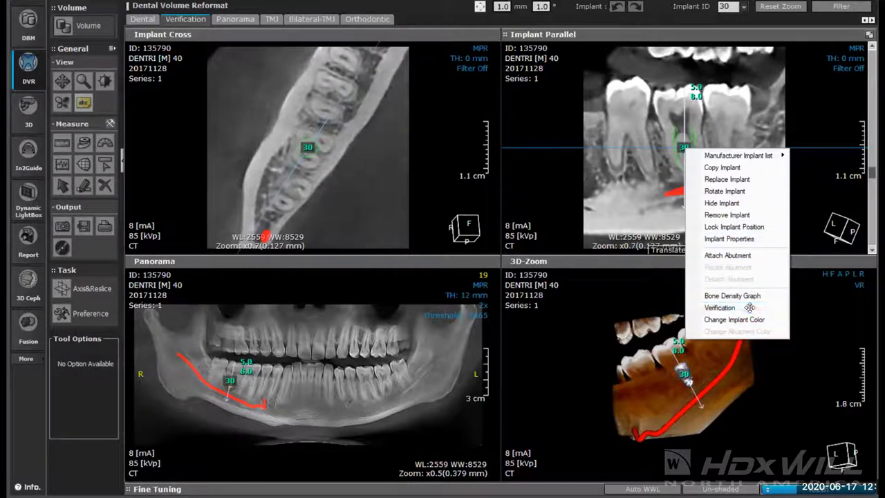
click(733, 256)
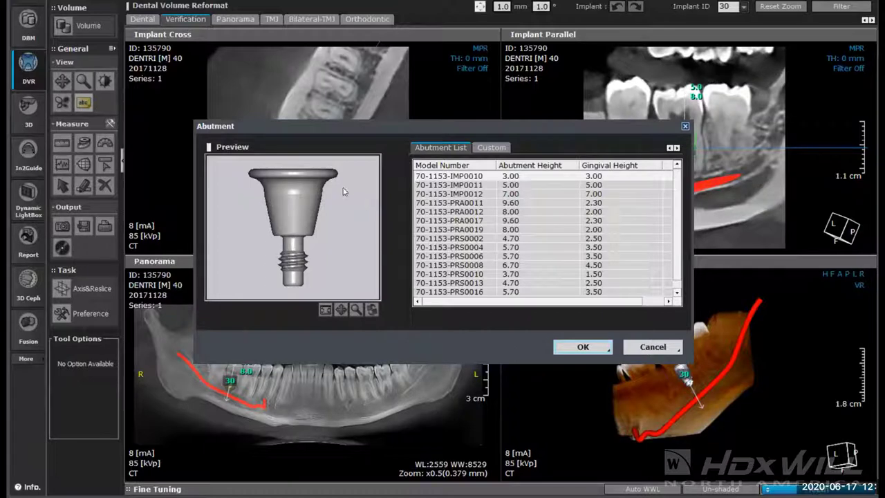
click(473, 203)
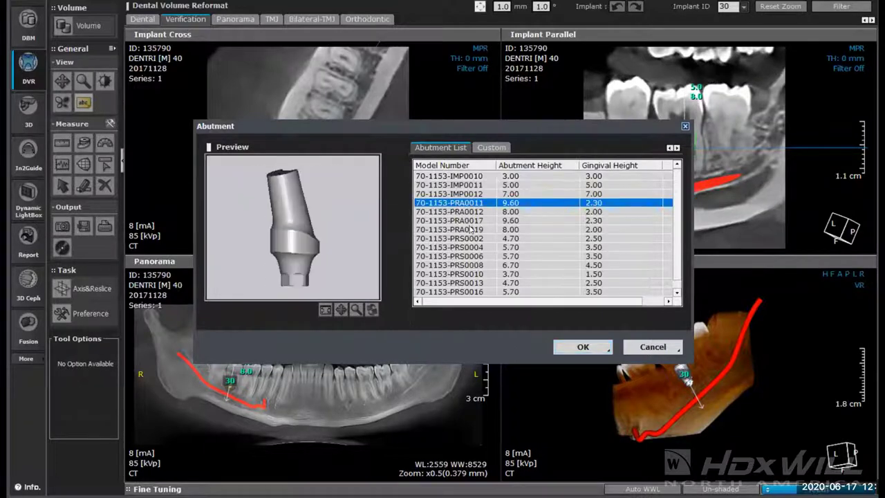
click(468, 247)
click(460, 266)
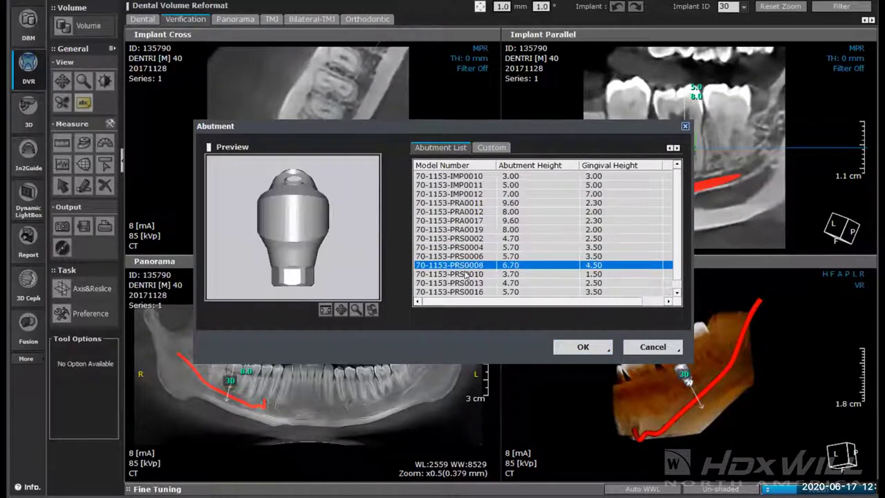
click(480, 221)
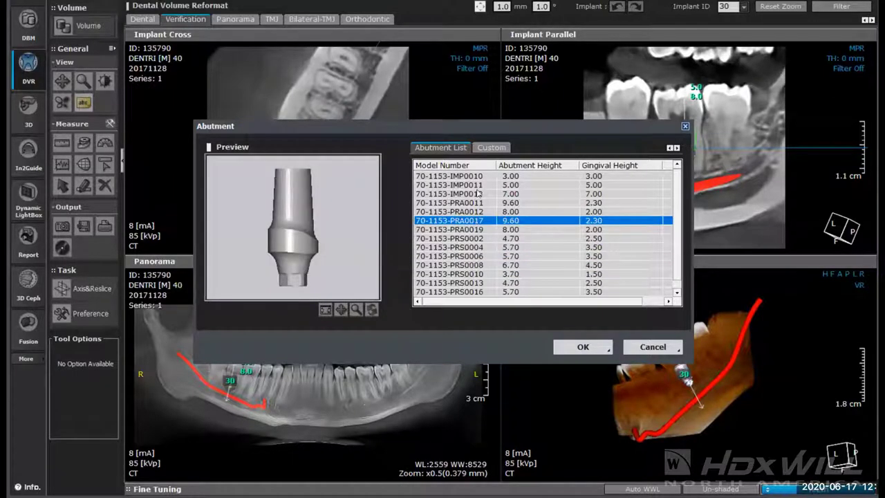
click(500, 148)
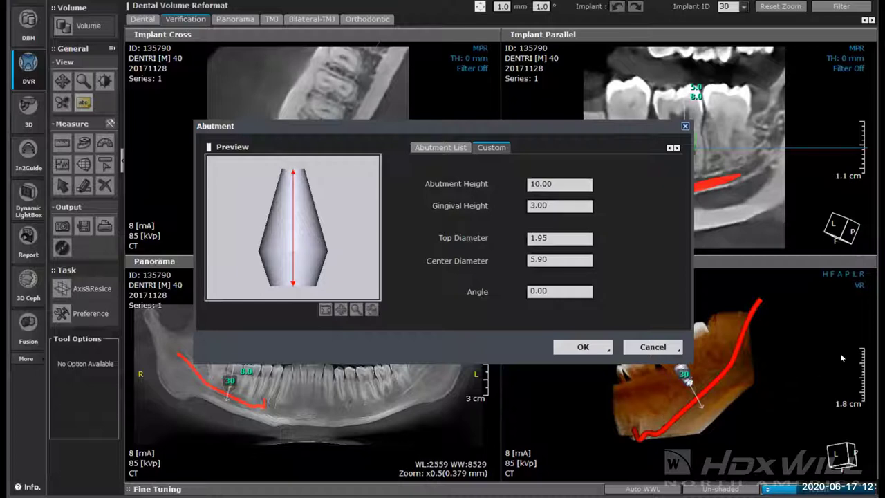
click(451, 149)
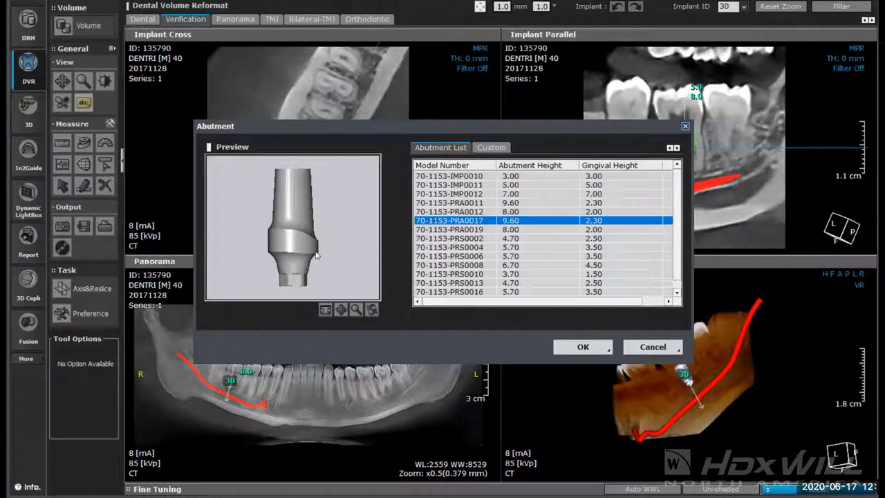
click(573, 346)
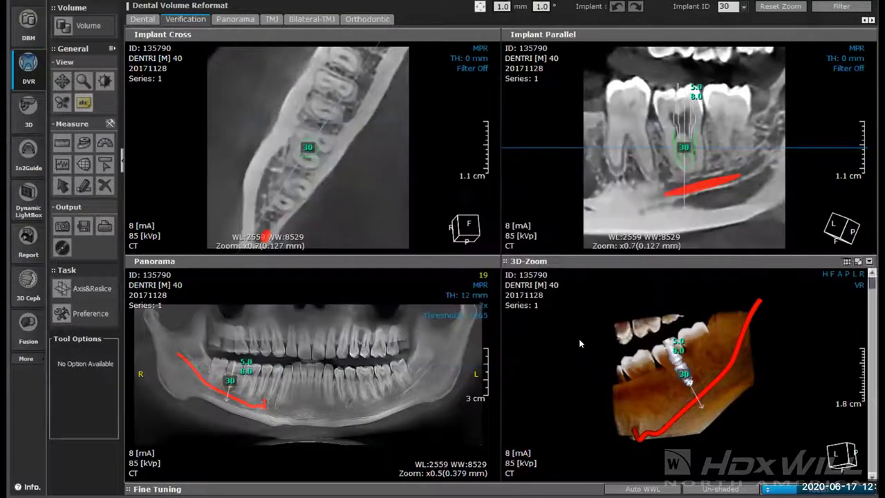
Open the bone density graph of implant 30, show the surrounding thickness, and turn the density model to look down on it
right_click(684, 147)
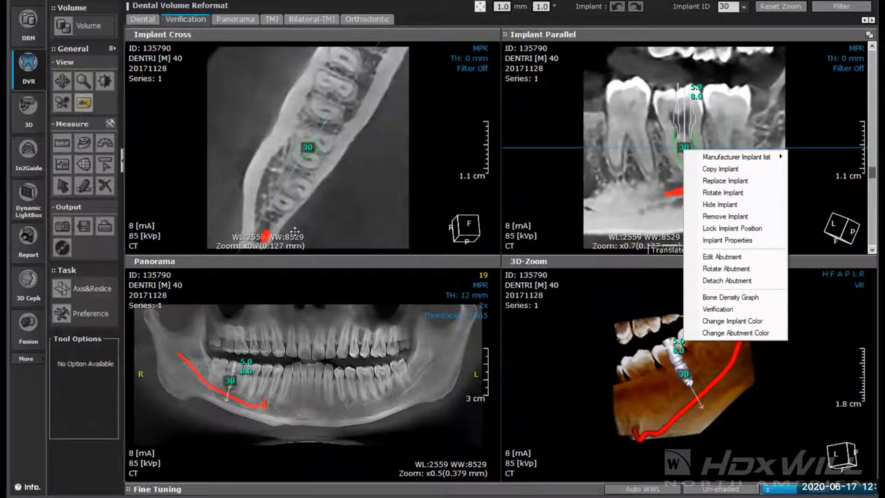
click(734, 297)
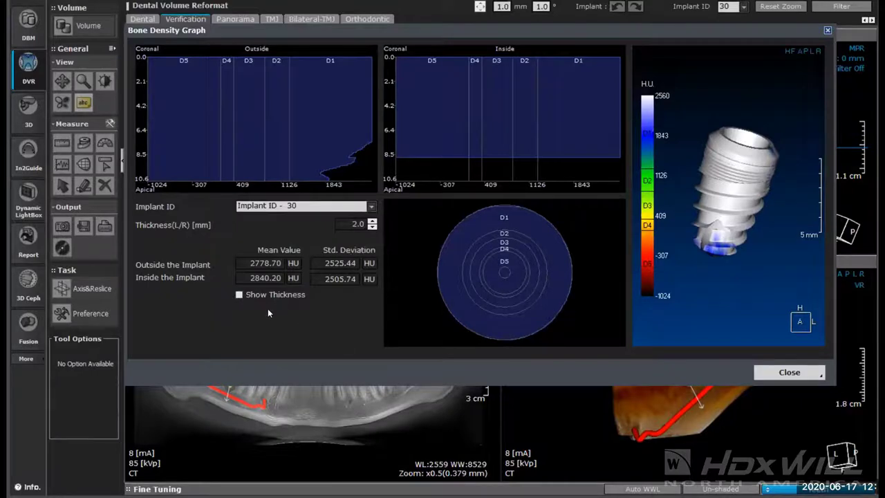
click(239, 296)
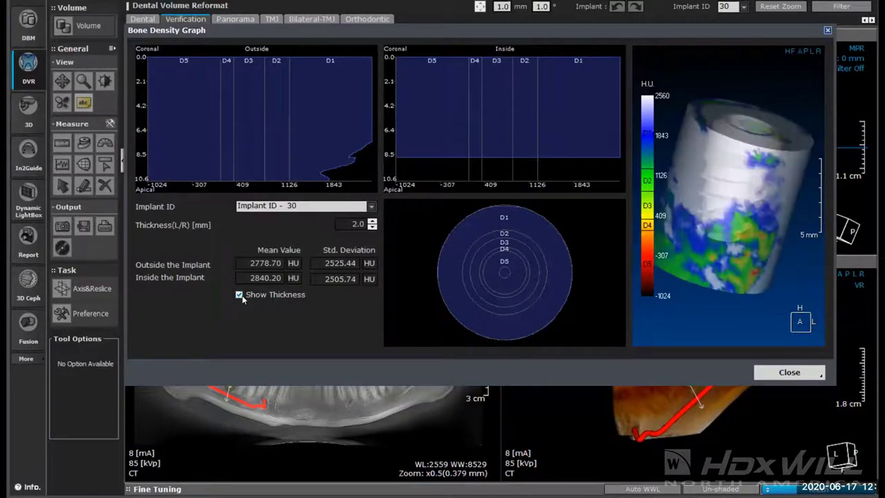
drag(748, 230, 745, 266)
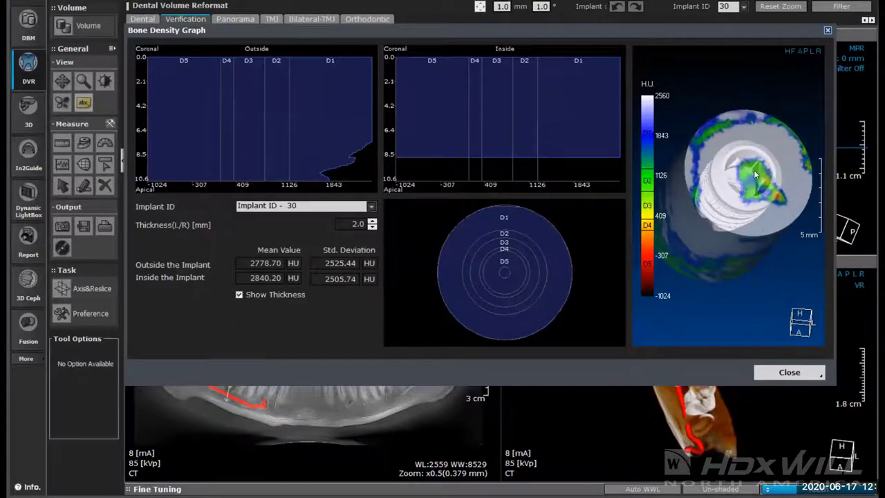
Set the bone density thickness around implant 30 to 4.5 mm
click(372, 222)
click(372, 222)
click(372, 222)
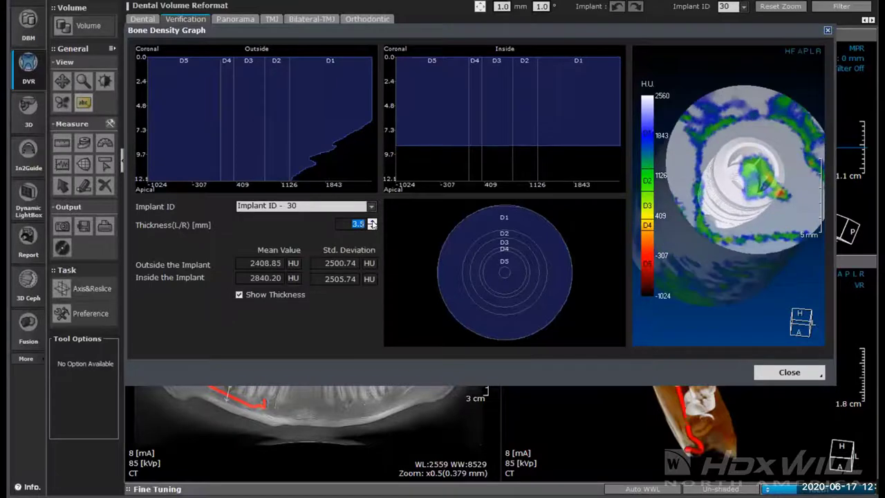
click(372, 222)
click(372, 222)
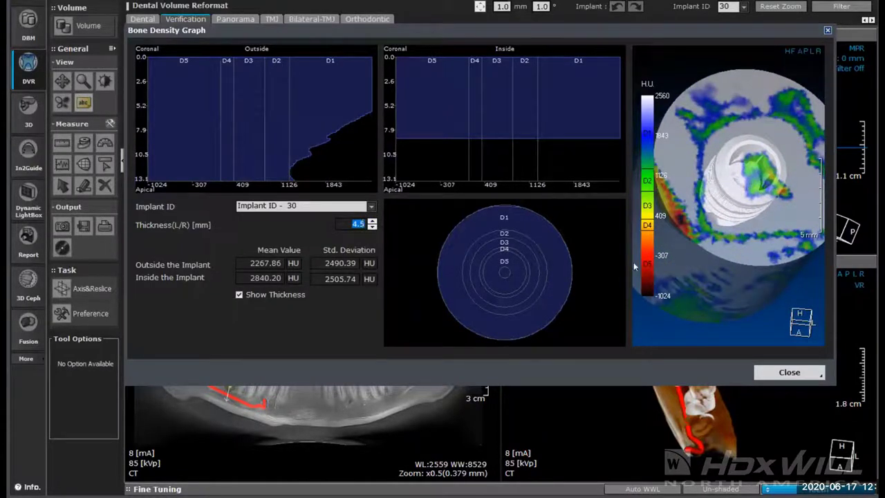
Examine the density colors around implant 30 from above, the sides and the front, resetting the density model to the anterior view in between
click(734, 242)
drag(722, 223, 717, 236)
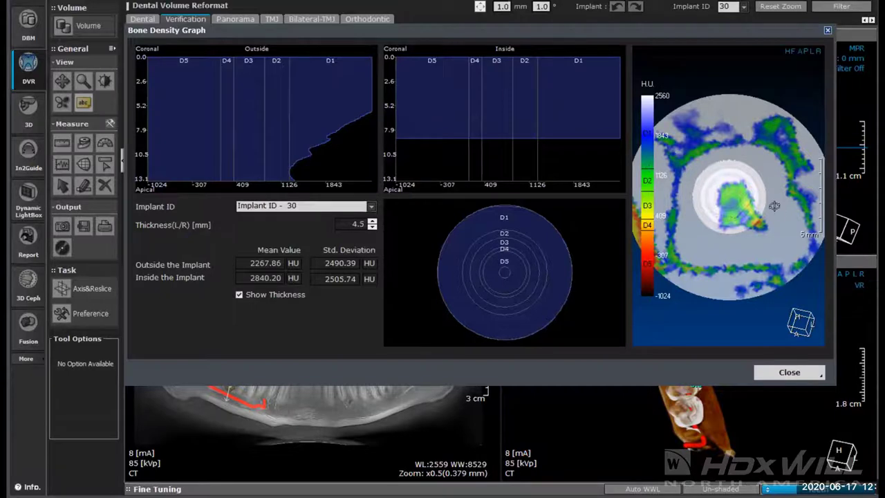
drag(776, 207, 758, 186)
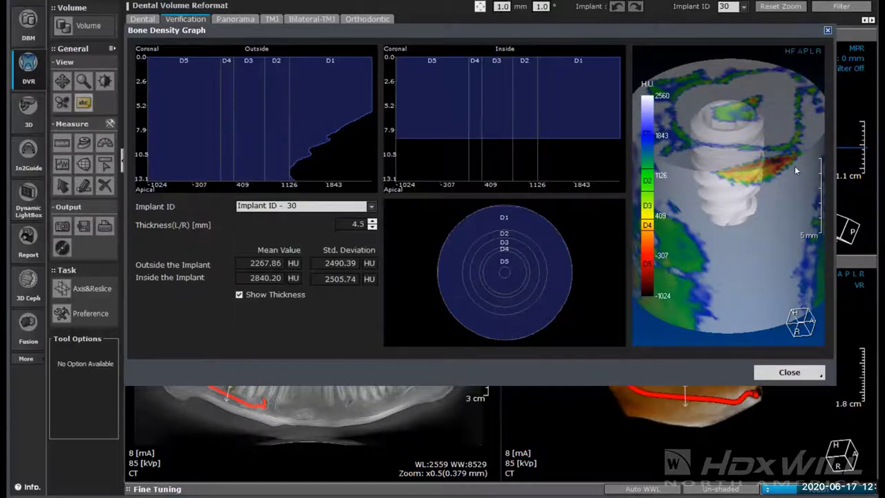
drag(741, 195, 789, 213)
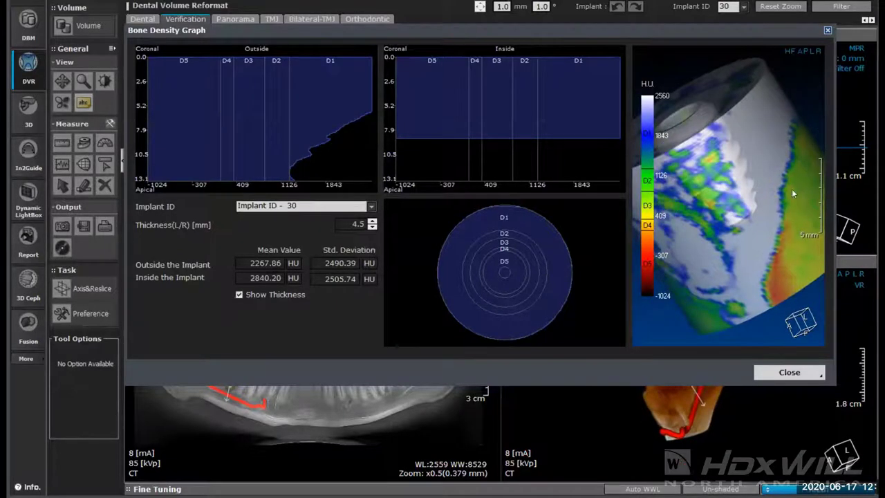
click(799, 51)
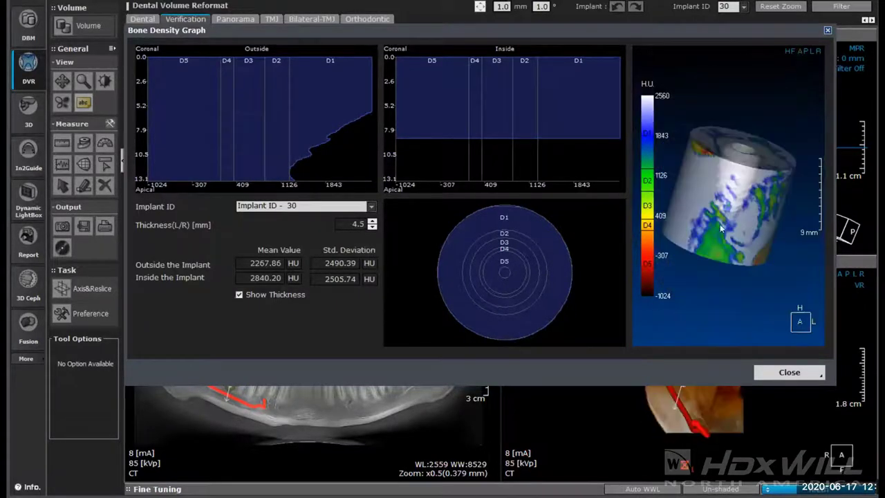
drag(749, 197, 722, 189)
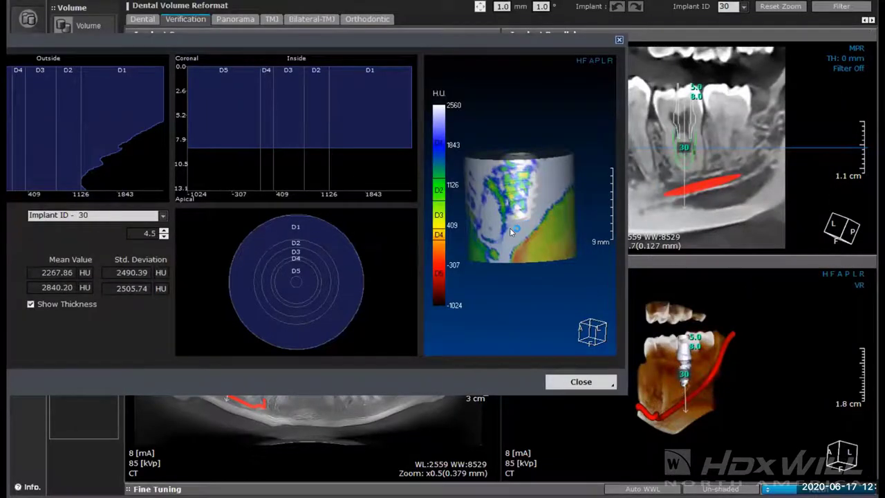
drag(513, 229, 524, 221)
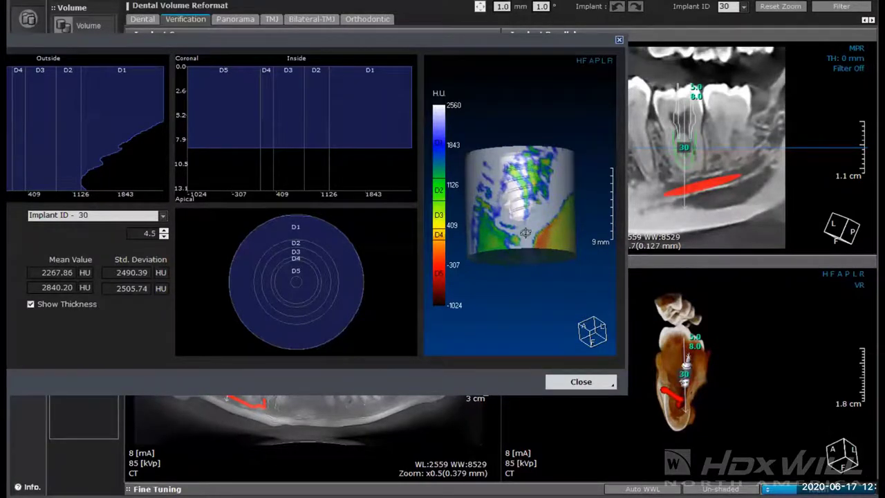
drag(527, 236, 526, 240)
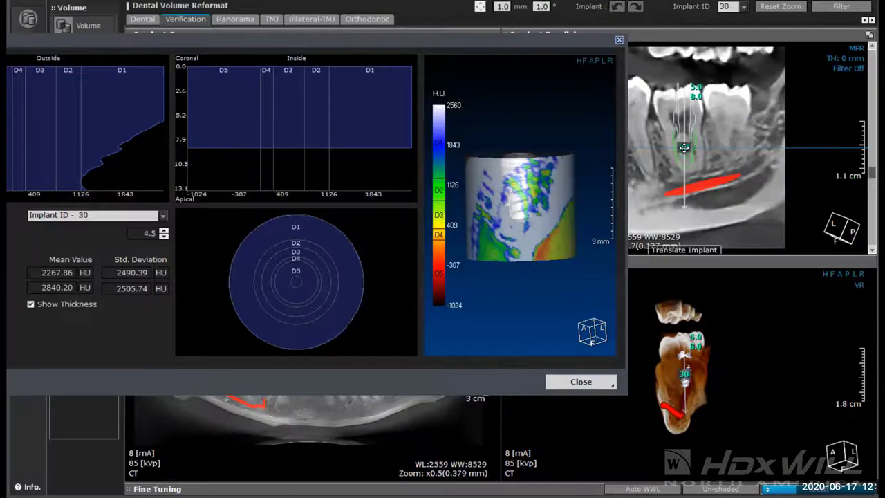
Shift implant 30 slightly deeper in the Implant Parallel view to compare bone density, move it back, and close the graph
drag(683, 147, 685, 150)
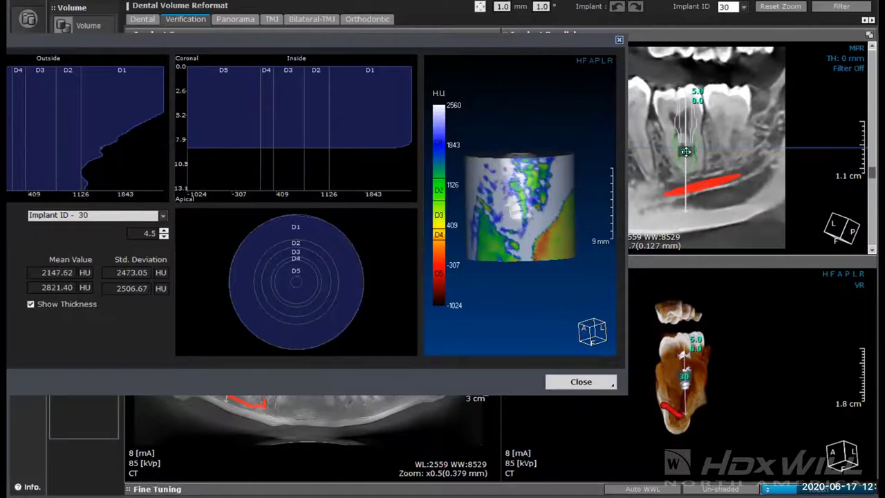
drag(686, 150, 683, 147)
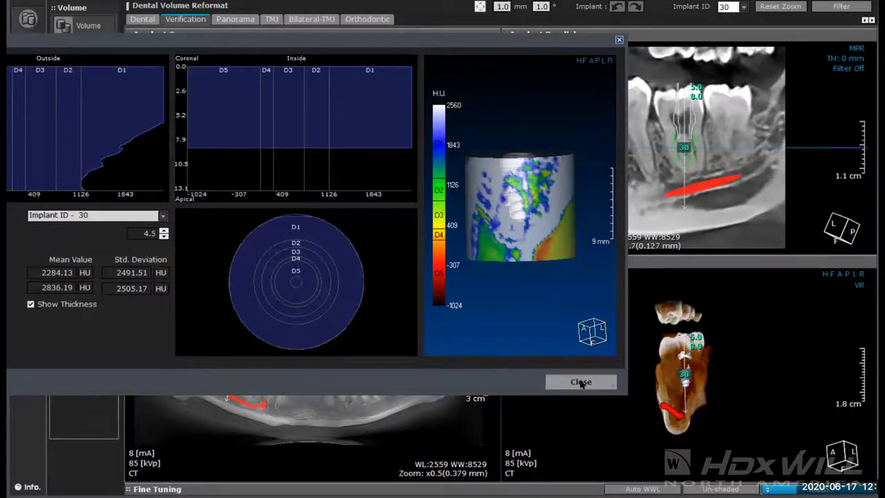
click(580, 384)
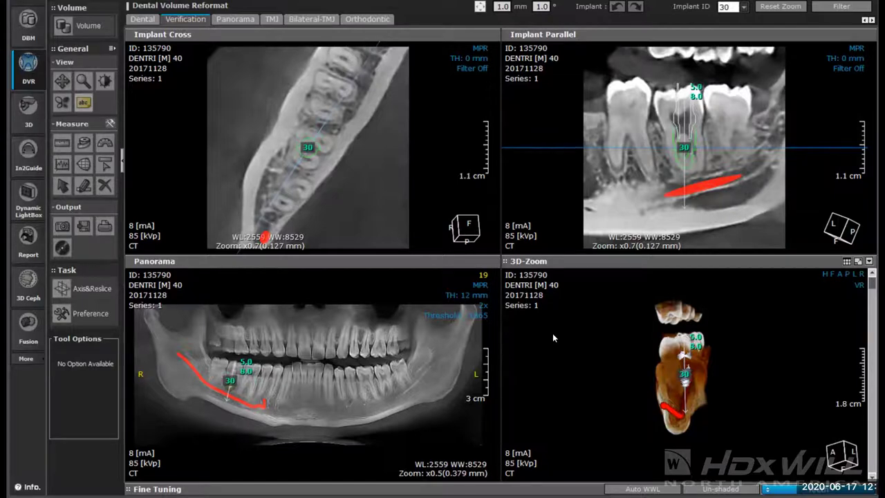
Return to the Dental layout and inspect implant 30 and the nerve up close from the patient's right side in the 3D view
click(141, 19)
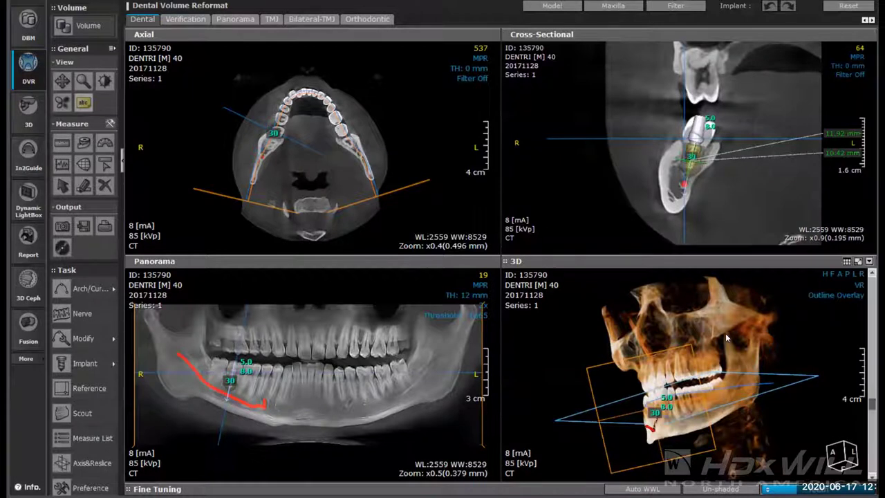
drag(726, 334, 833, 314)
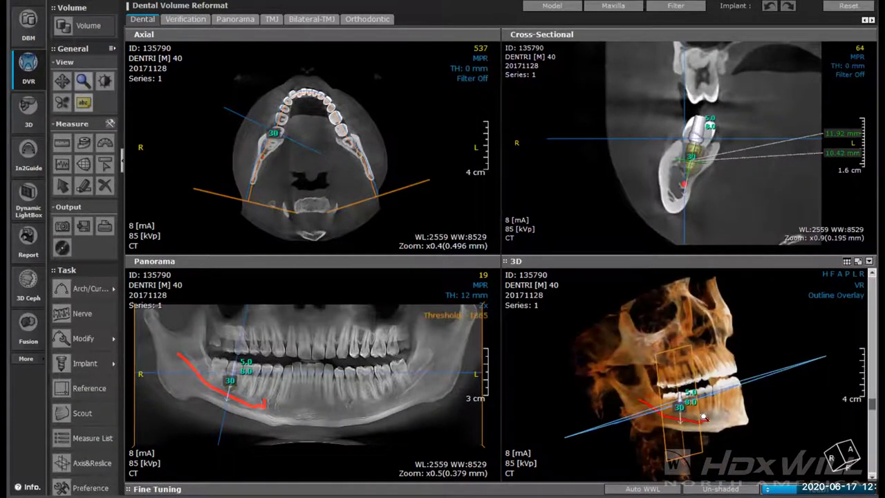
drag(626, 401, 623, 383)
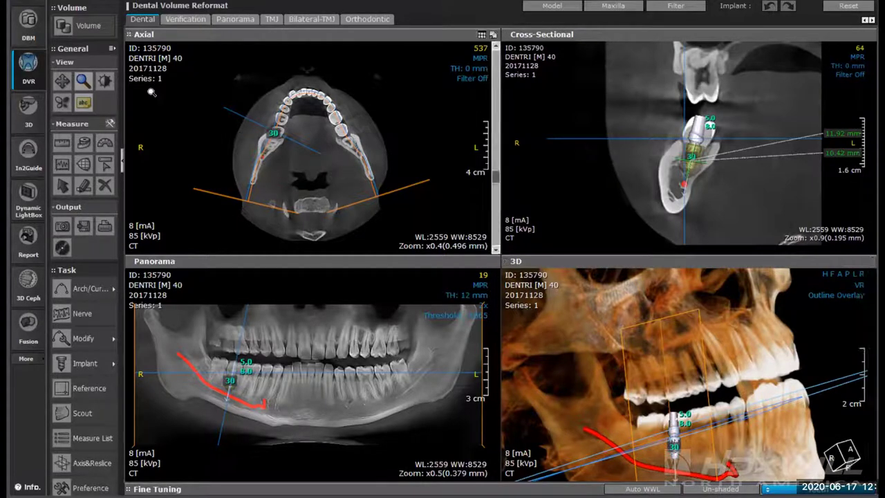
Open Ortho project 1009, stored 6/15/2020, from the Master Database and make its face photo overlay more transparent
click(28, 26)
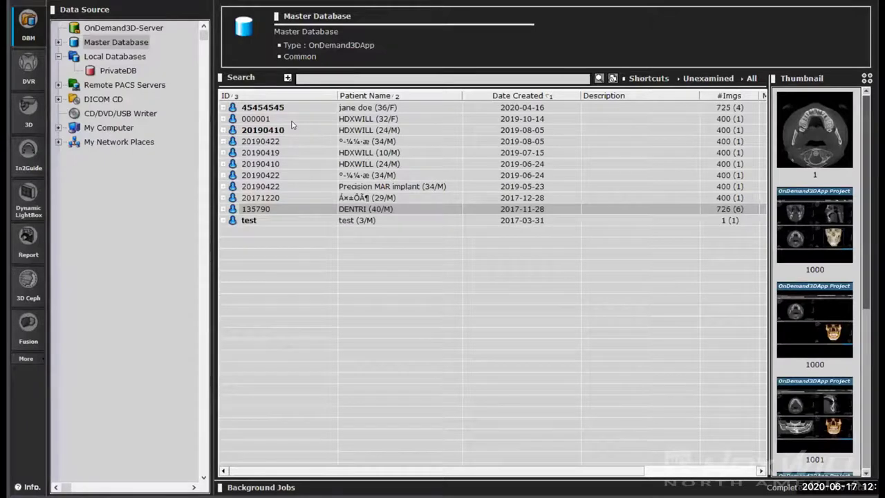
click(221, 108)
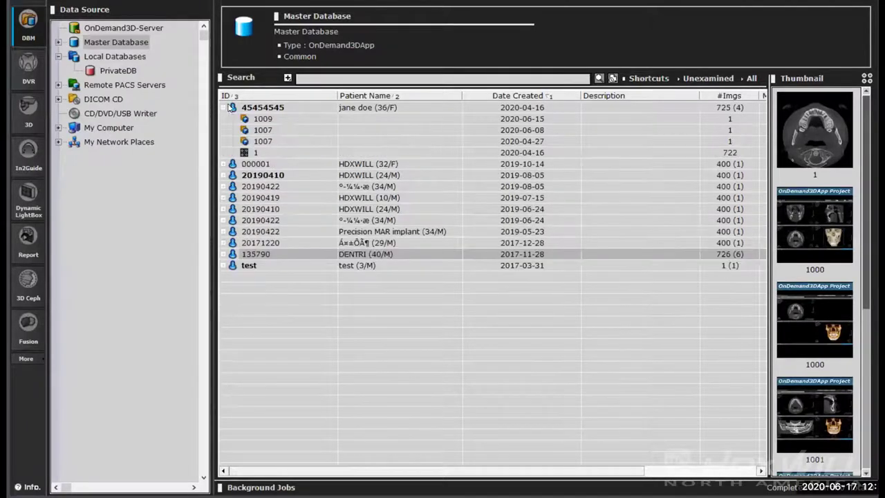
double_click(267, 120)
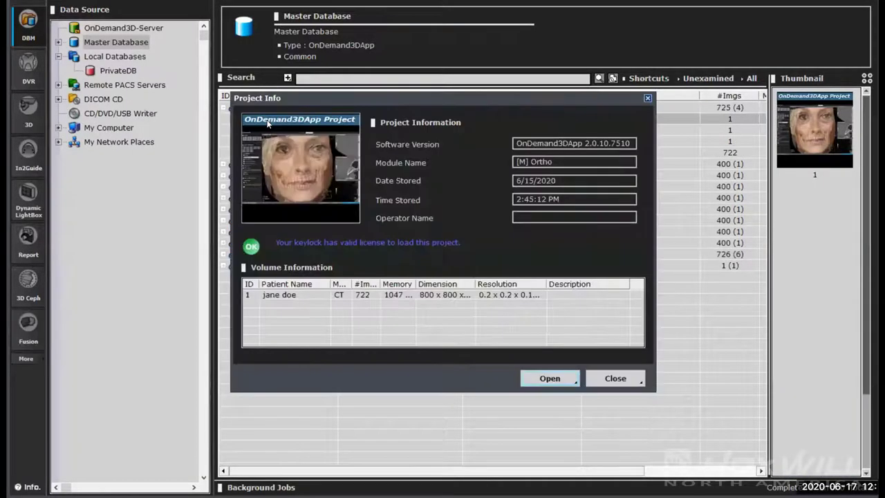
click(543, 378)
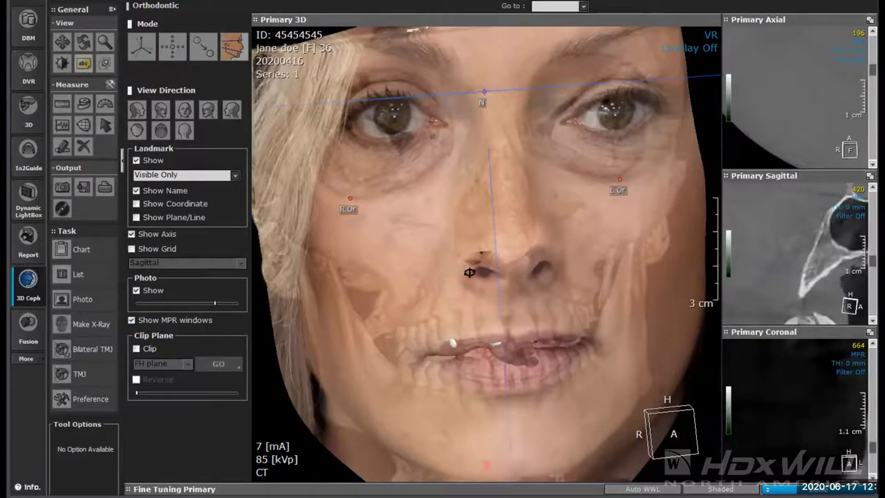
drag(469, 273, 415, 281)
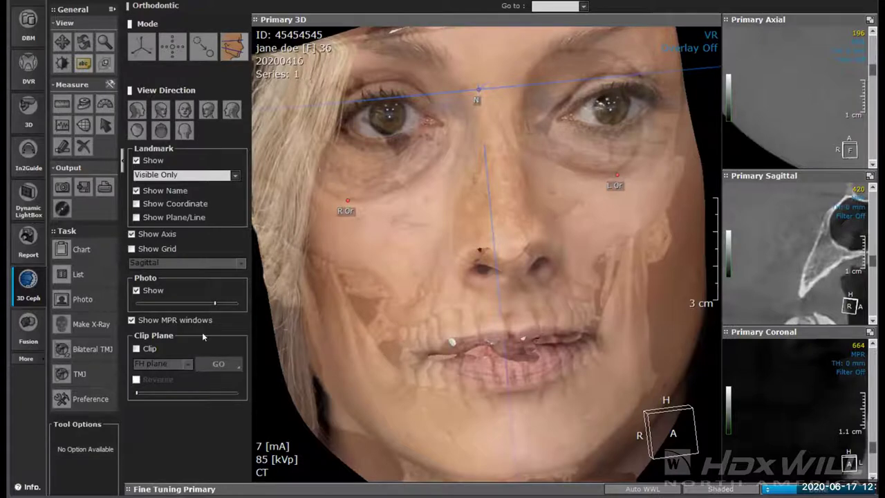
mouse_move(215, 303)
mouse_down()
mouse_move(149, 307)
mouse_move(207, 307)
mouse_up()
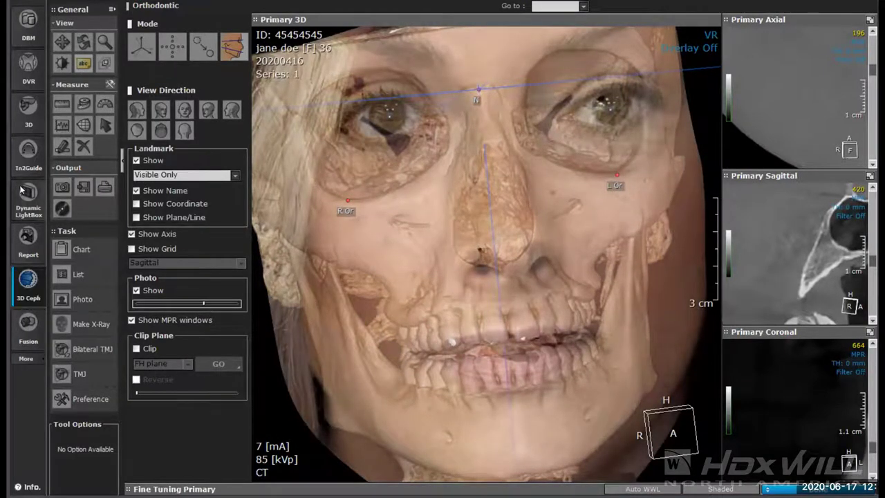
Open the orthodontic patient's scan in the DVR module
click(31, 69)
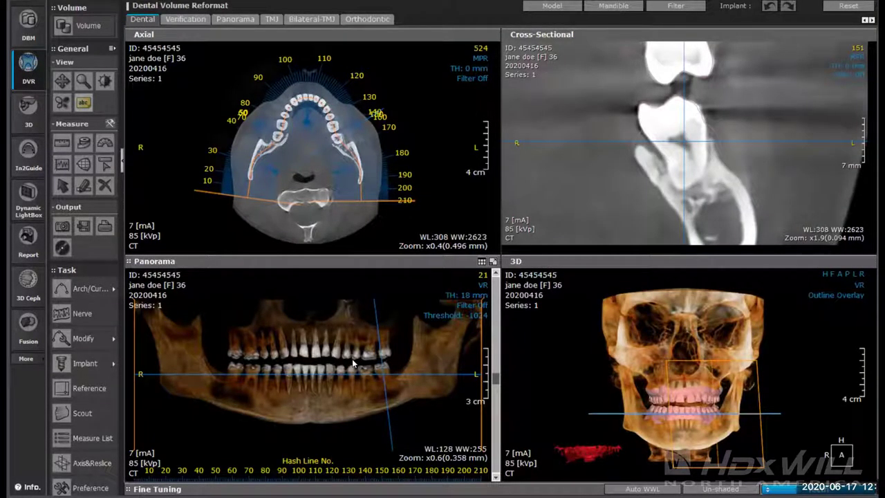
Switch the Panorama view's rendering to MPR
click(482, 285)
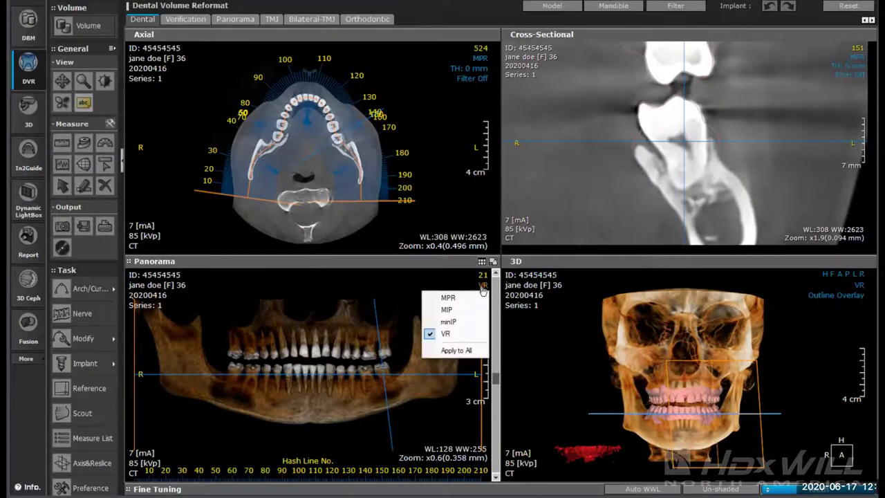
click(449, 298)
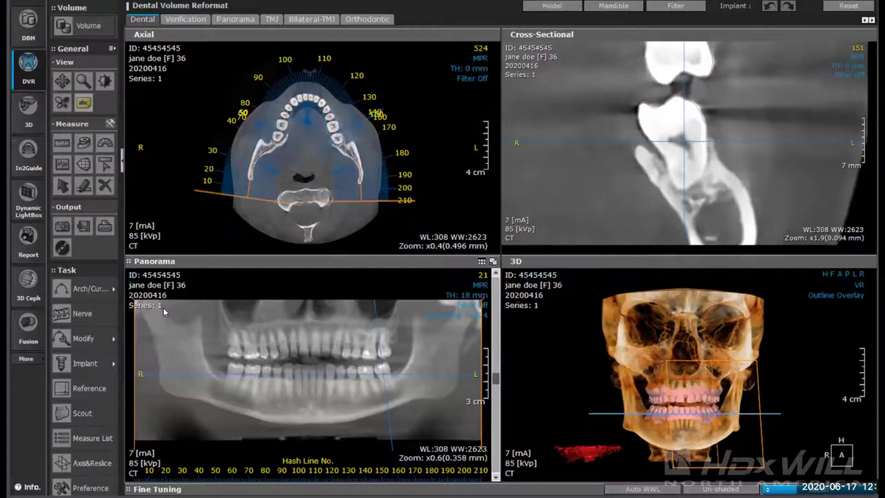
Enlarge the 3D view, inspect the overlaid dental models up close from the front and the patient's right, and restore the layout
mouse_move(560, 418)
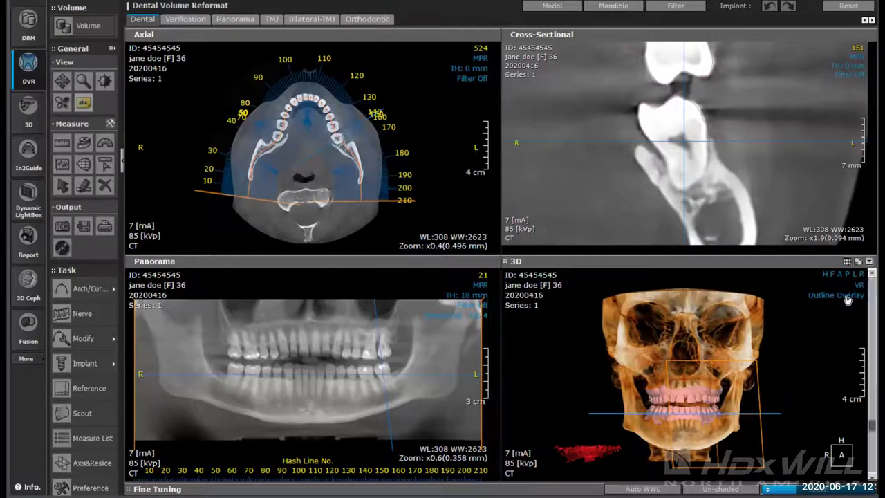
click(857, 261)
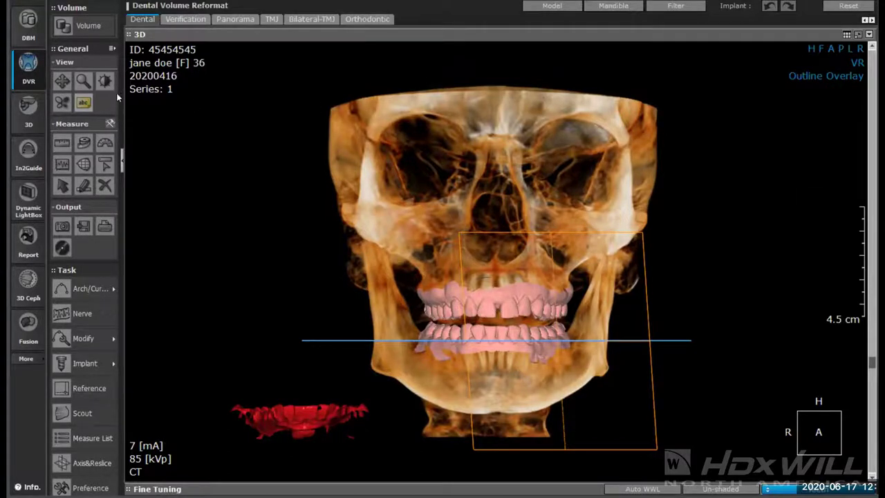
click(82, 81)
drag(255, 264, 259, 239)
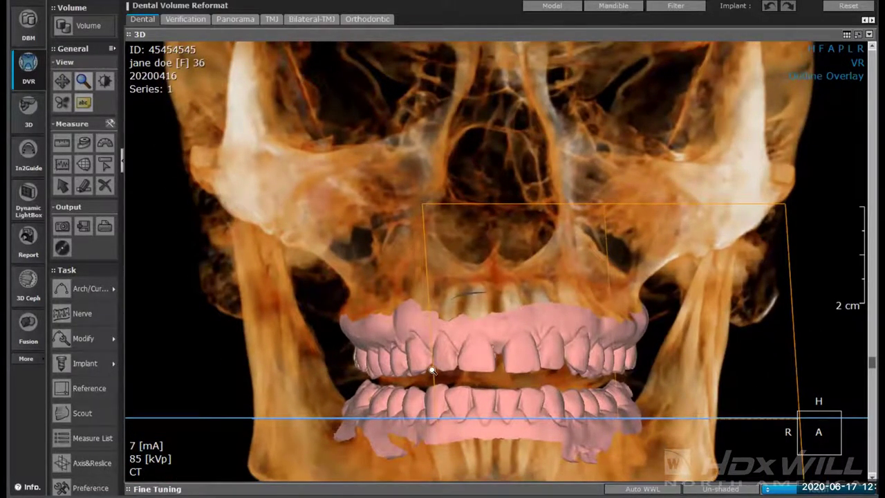
drag(472, 353, 572, 340)
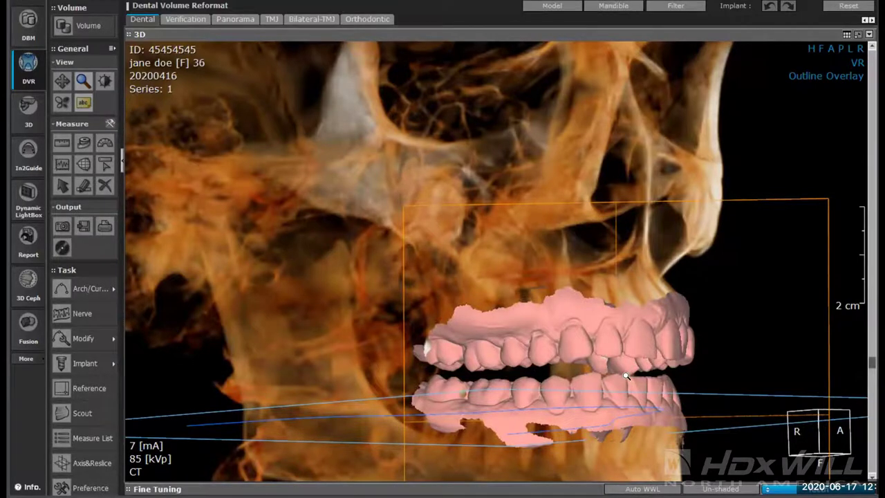
drag(606, 373, 488, 395)
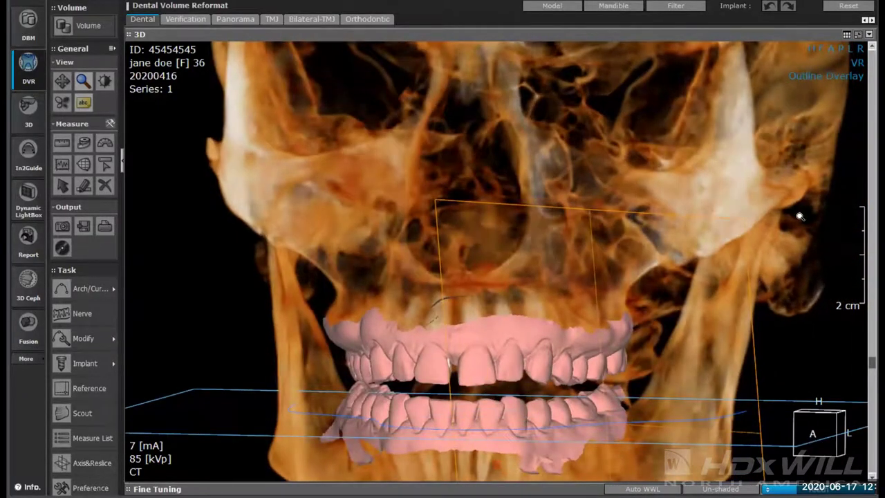
click(858, 35)
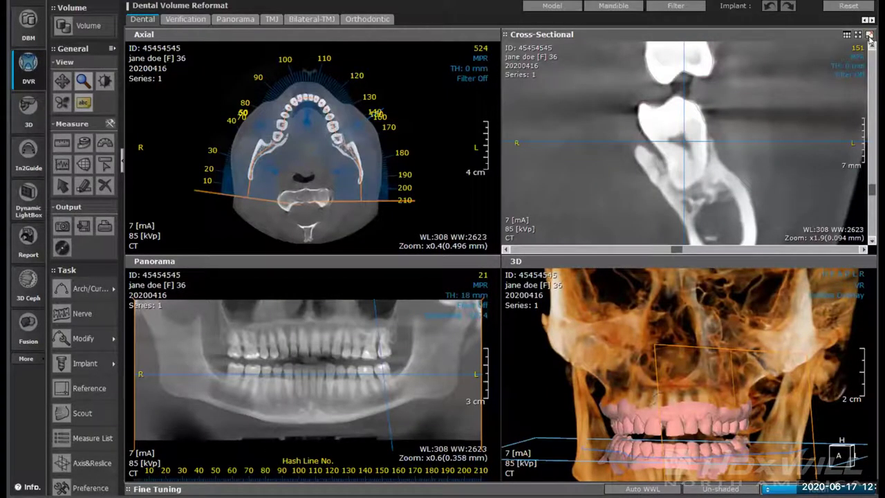
Enlarge the Cross-Sectional view, compare the 2x filter with Filter Off, and view the whole mandible section before restoring the layout
click(870, 35)
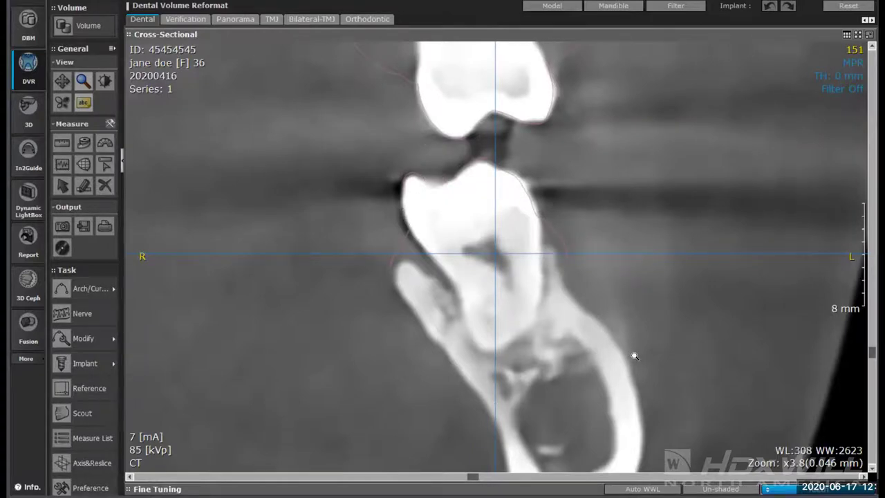
click(850, 89)
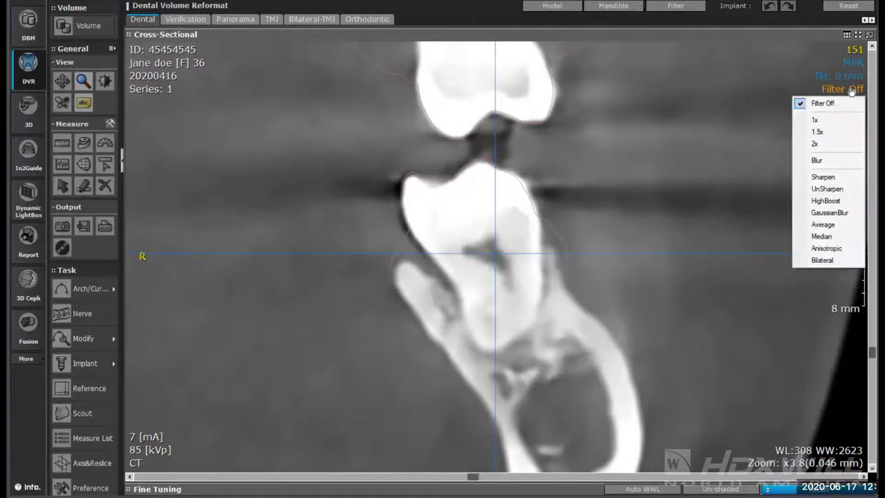
click(817, 142)
click(858, 91)
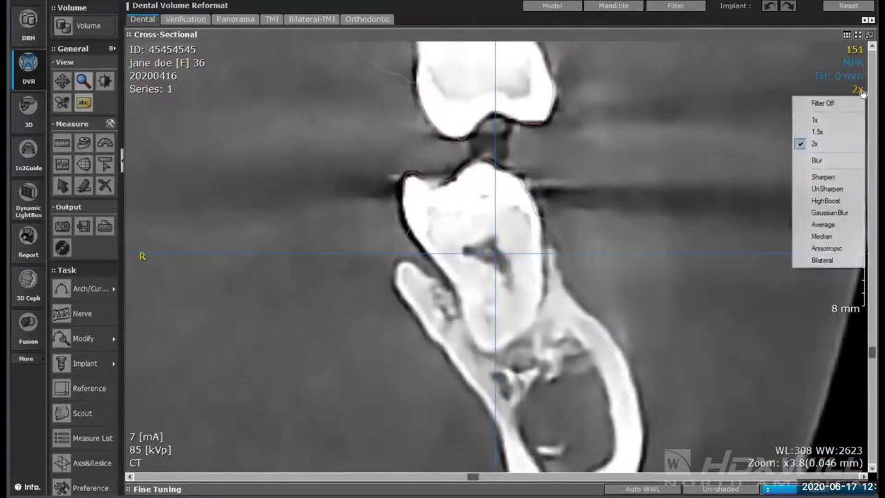
click(822, 103)
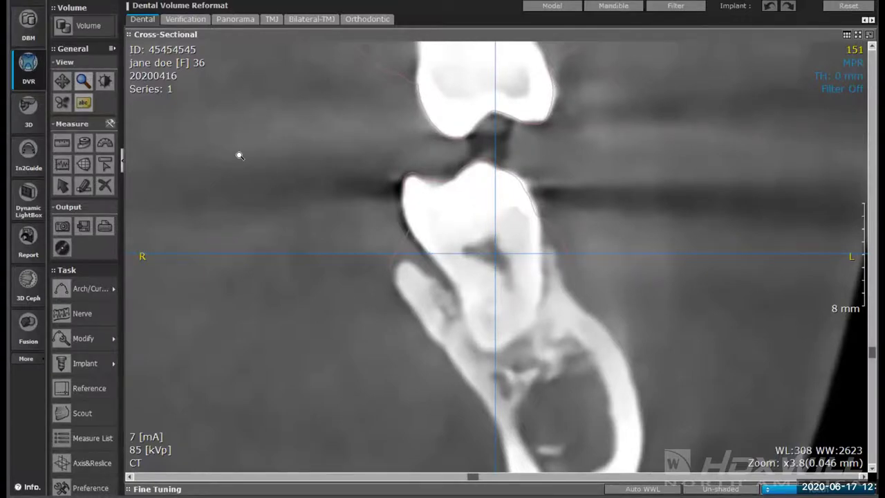
drag(239, 154, 233, 195)
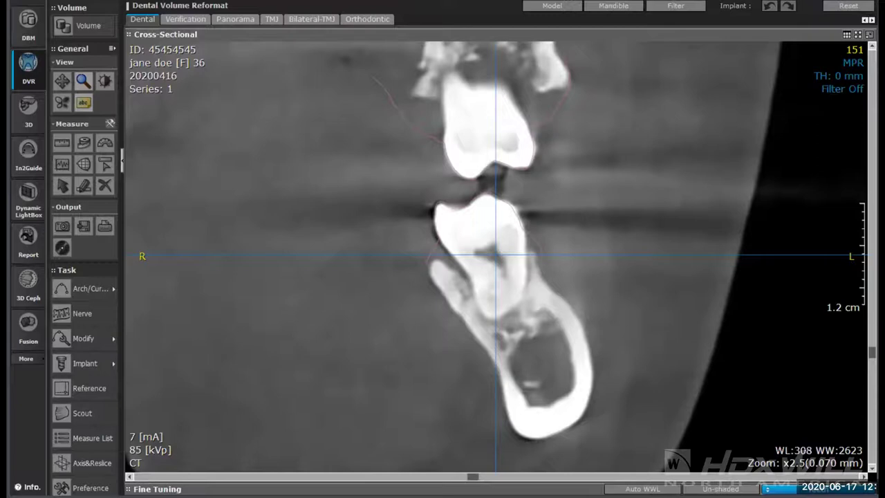
click(870, 34)
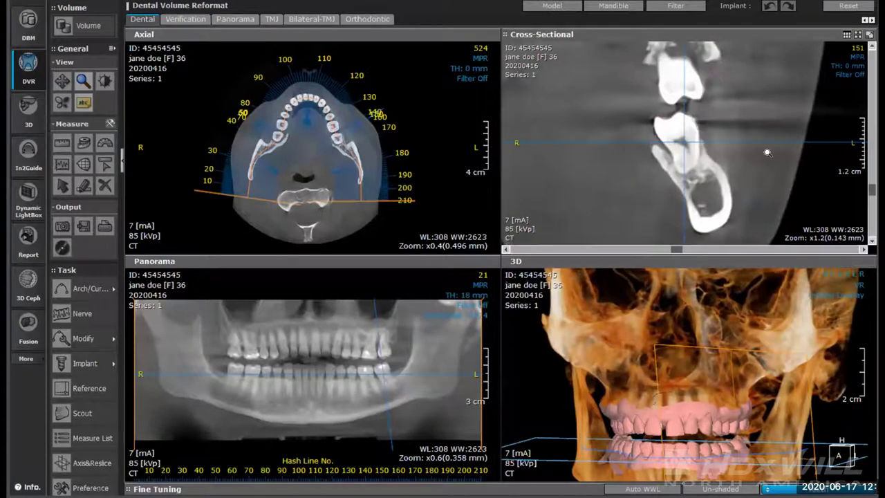
Review the visibility, colour, opacity and contour settings of the imported models in the 3D Model List and close it
click(553, 7)
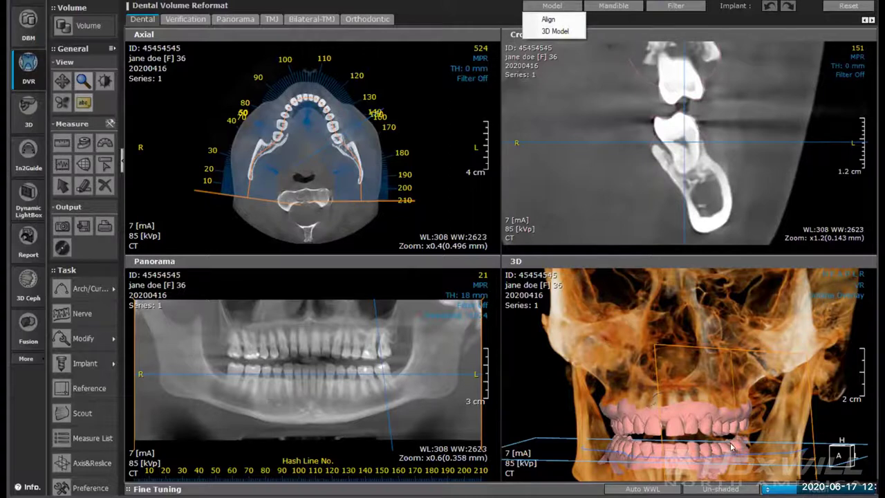
click(568, 32)
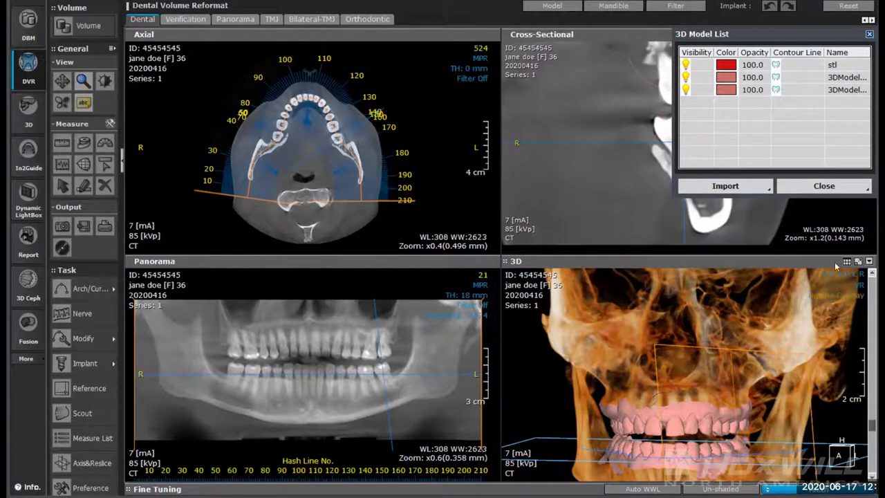
click(820, 188)
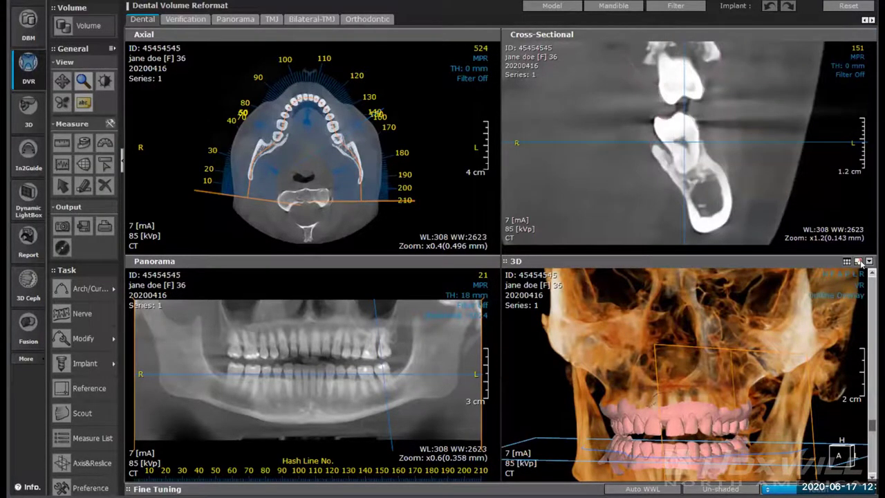
Enlarge the 3D view to examine the whole skull together with the separate red stl model, and return to the four-view layout
click(859, 261)
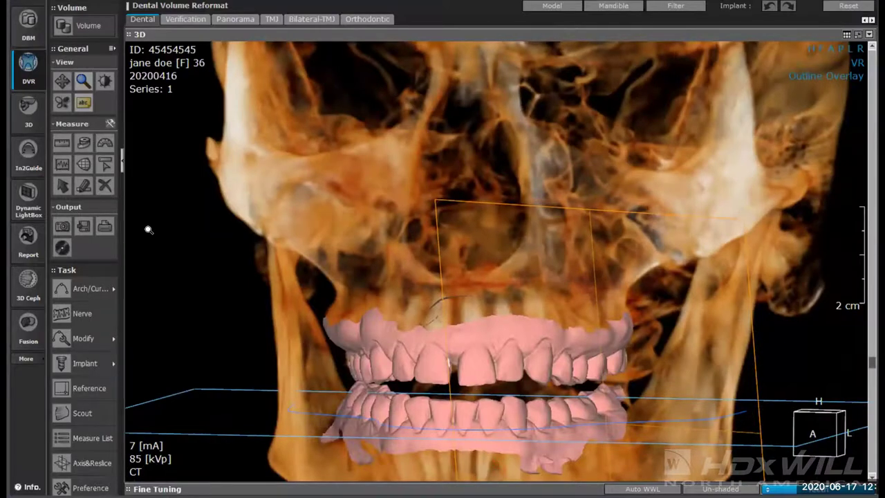
scroll(214, 213, down, 5)
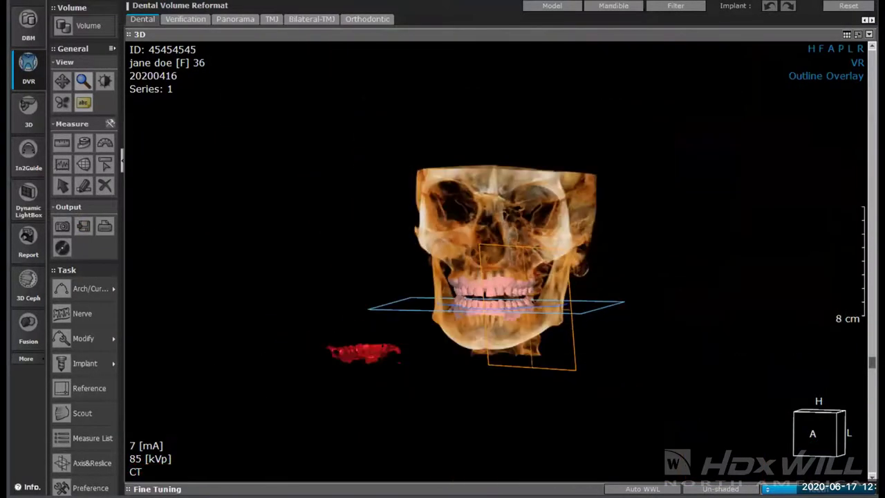
scroll(214, 216, up, 2)
scroll(526, 193, up, 2)
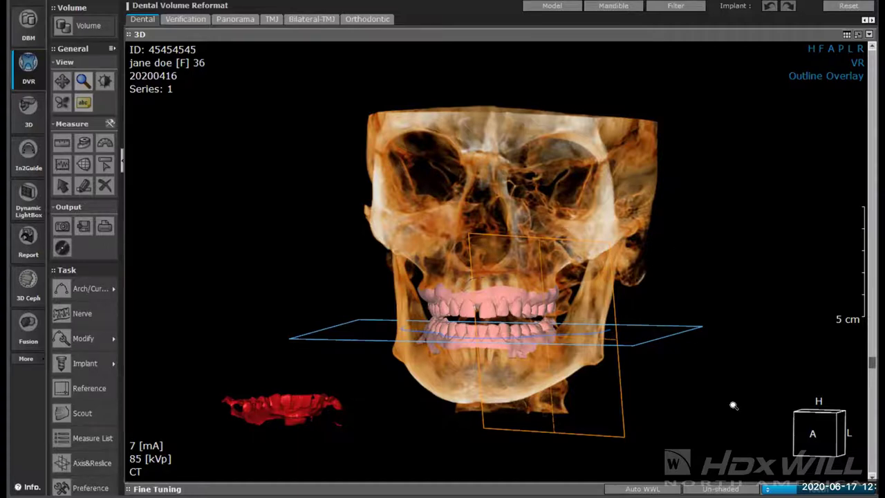
click(859, 35)
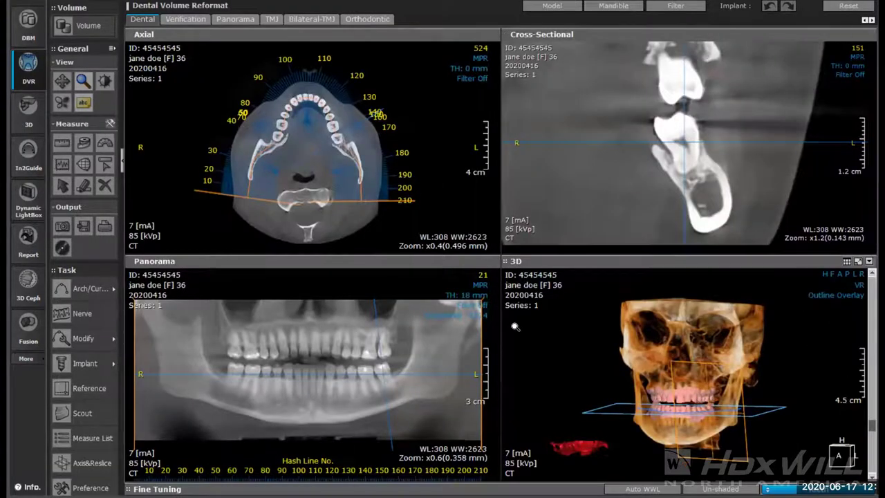
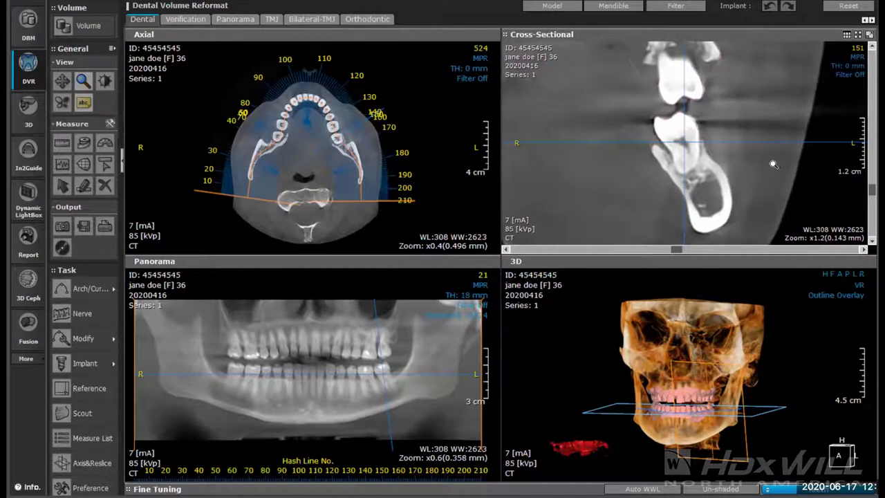
click(680, 391)
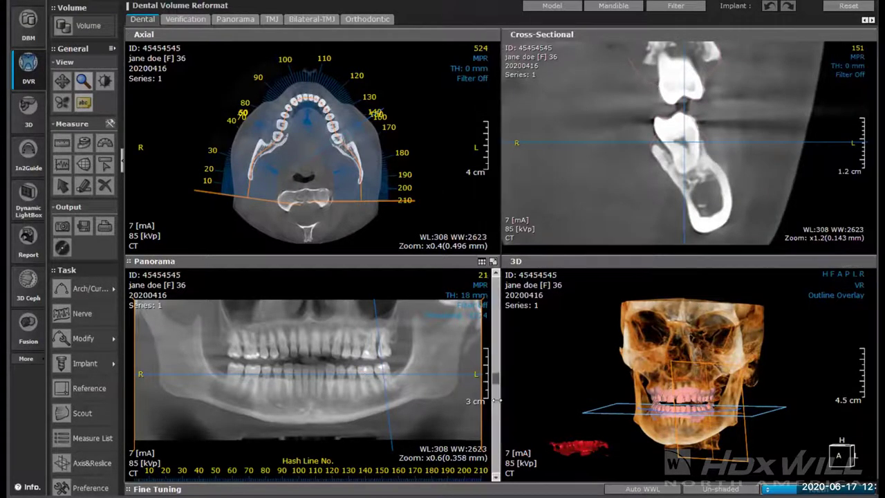
click(690, 228)
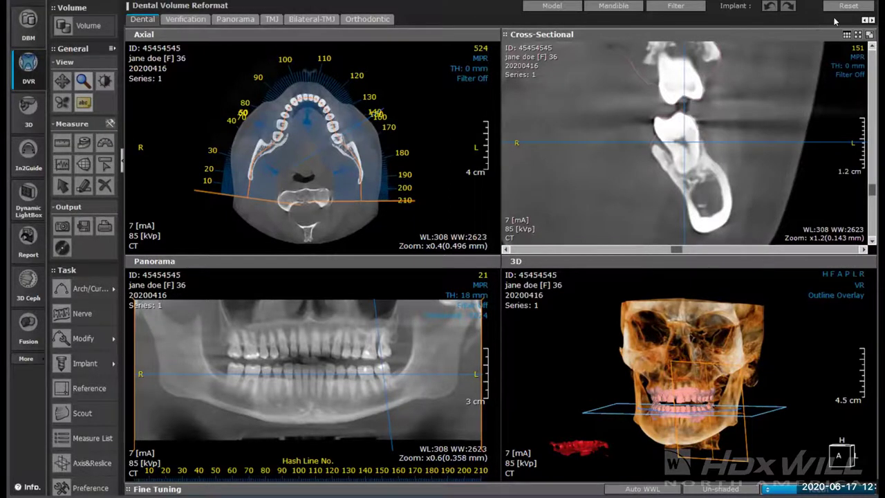
click(442, 171)
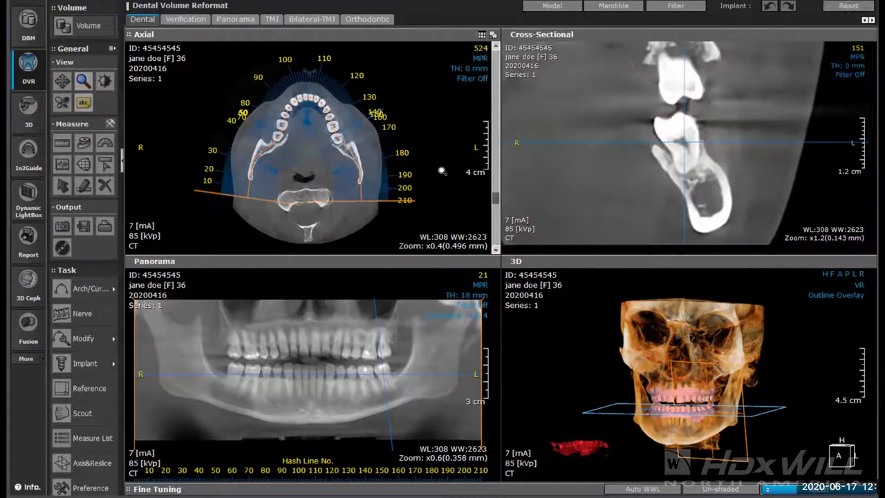
click(625, 193)
click(848, 7)
Return to the DBM module and browse My Computer to the Central Dental Group folder inside New folder (2) on the Desktop
click(28, 26)
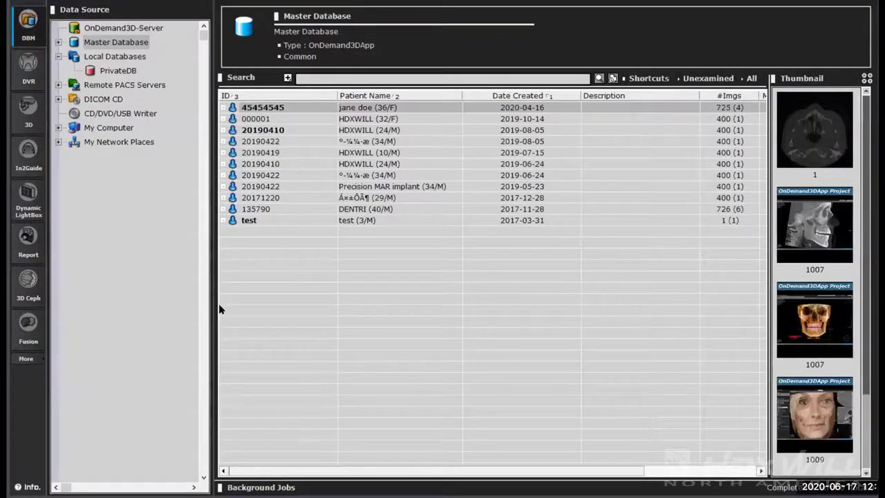
click(86, 129)
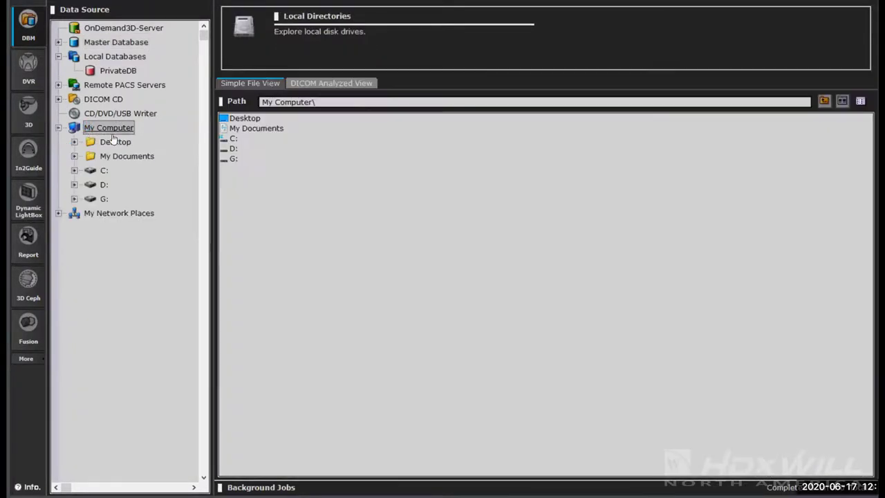
click(115, 142)
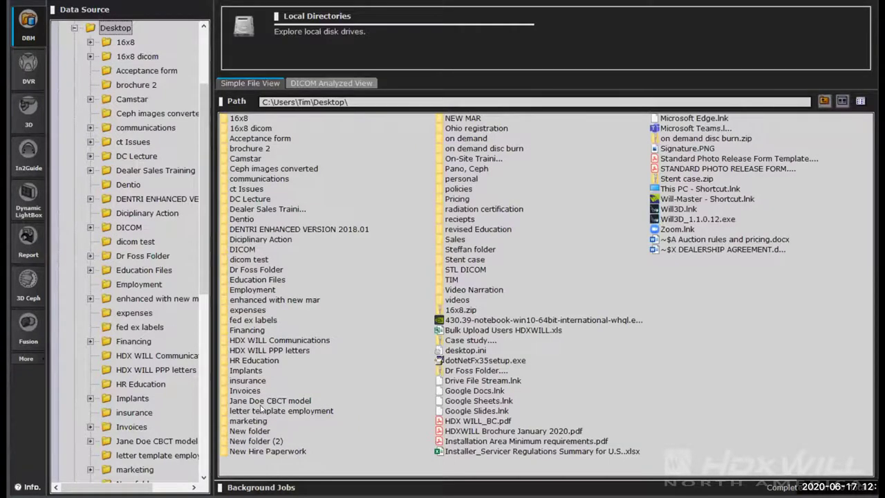
click(253, 441)
double_click(254, 441)
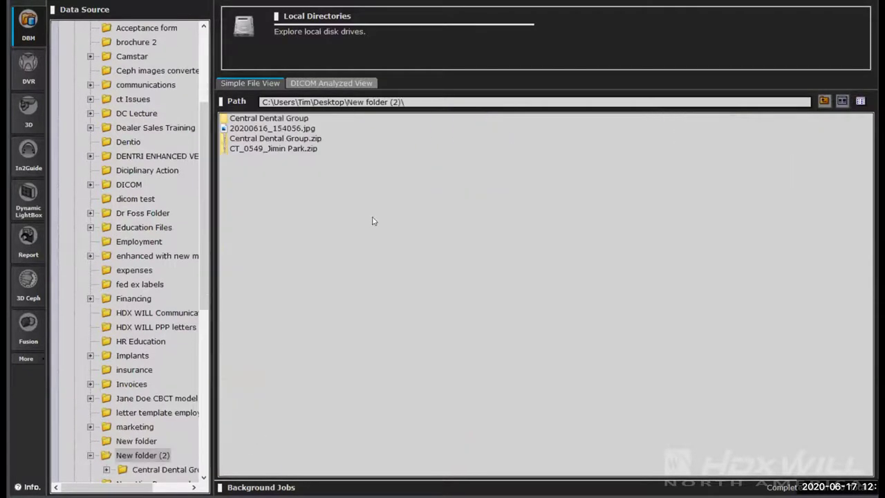
double_click(262, 119)
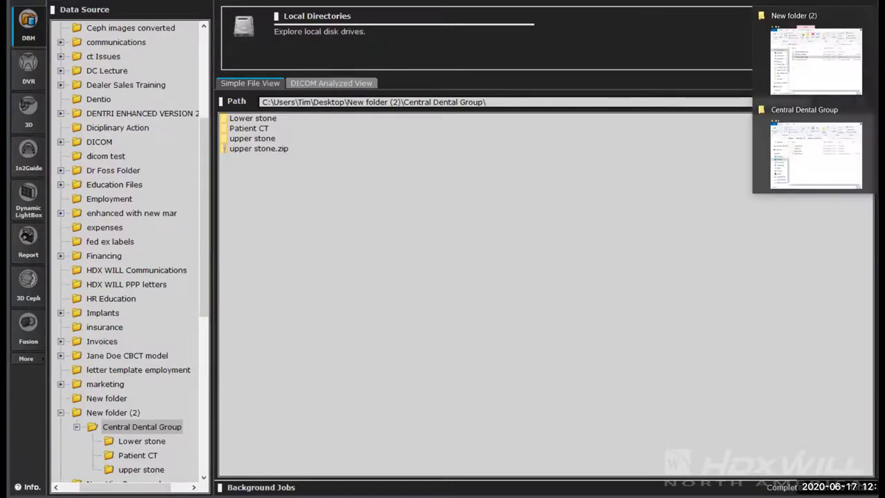
Switch to File Explorer, view the photo 20200616_154056 in New folder (2), close it, and return to OnDemand3D with Explorer minimized
click(835, 149)
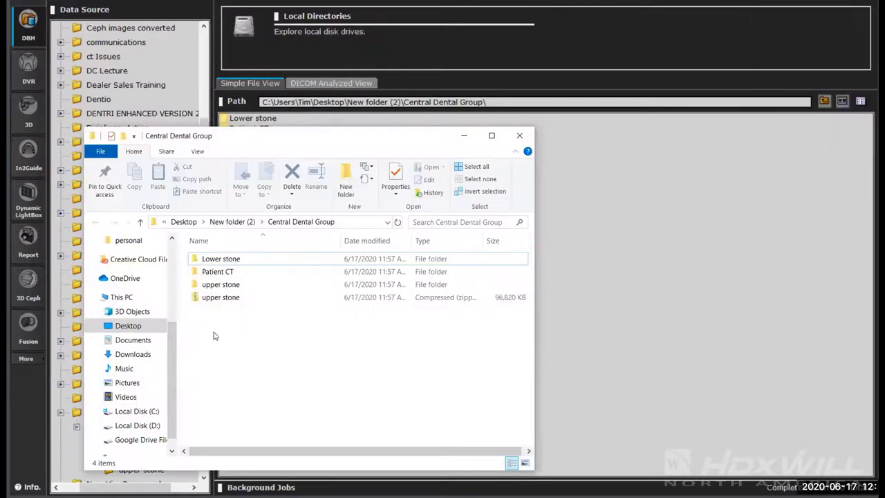
click(243, 222)
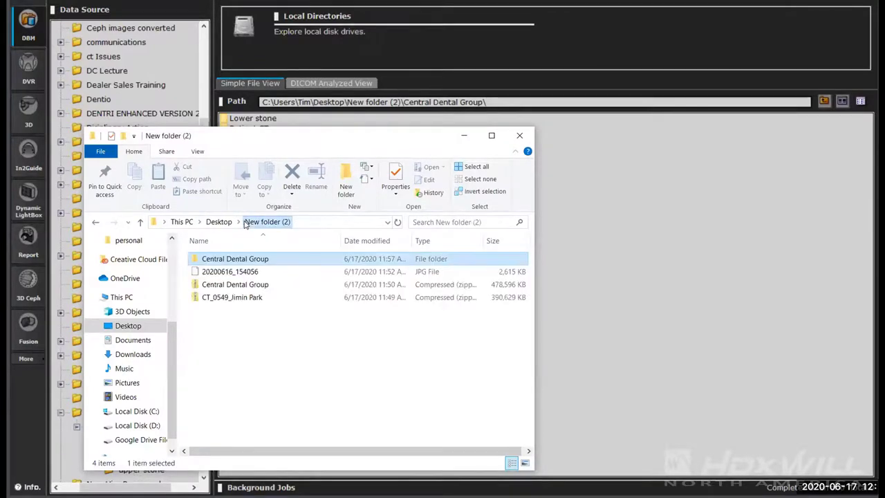
double_click(228, 273)
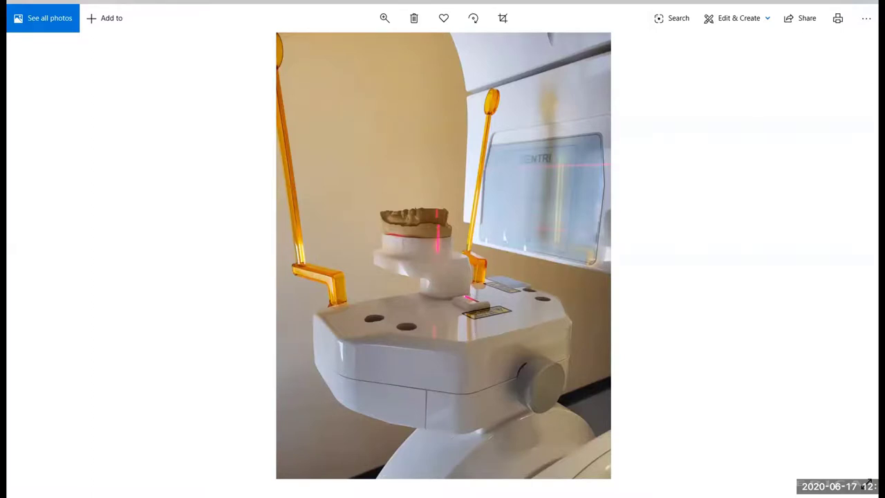
click(871, 2)
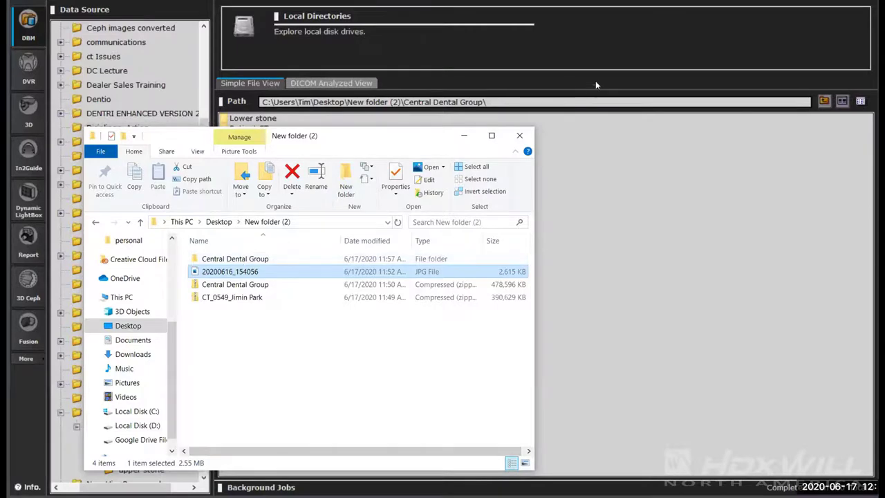
click(462, 135)
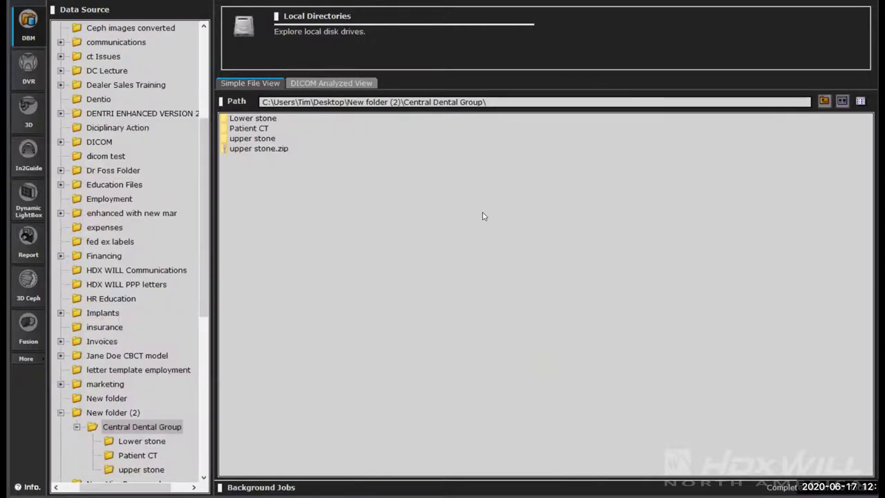
Open the Lower stone folder as analyzed DICOM data and load its 400-image axial series into the Dental Volume Reformat module
click(253, 119)
double_click(253, 118)
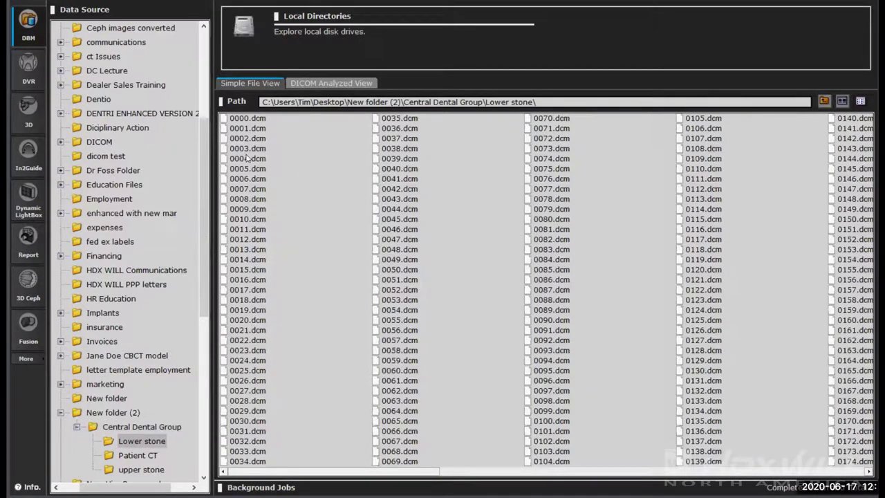
click(336, 83)
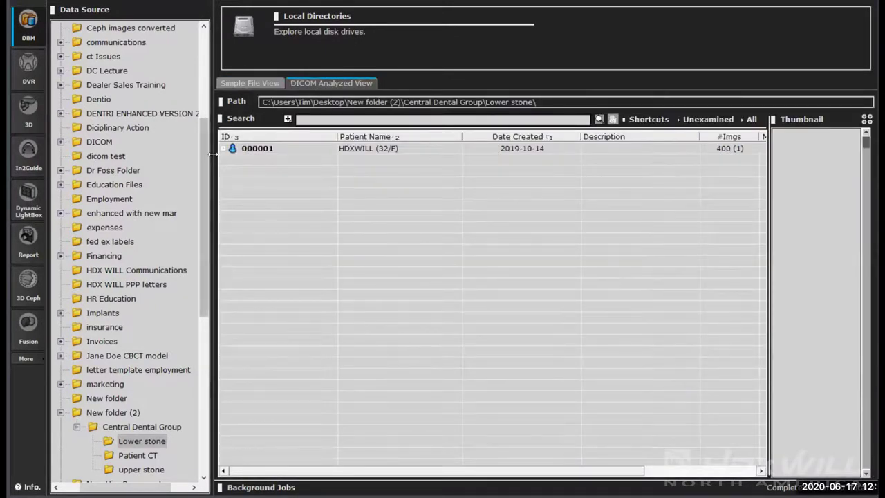
click(224, 149)
double_click(246, 162)
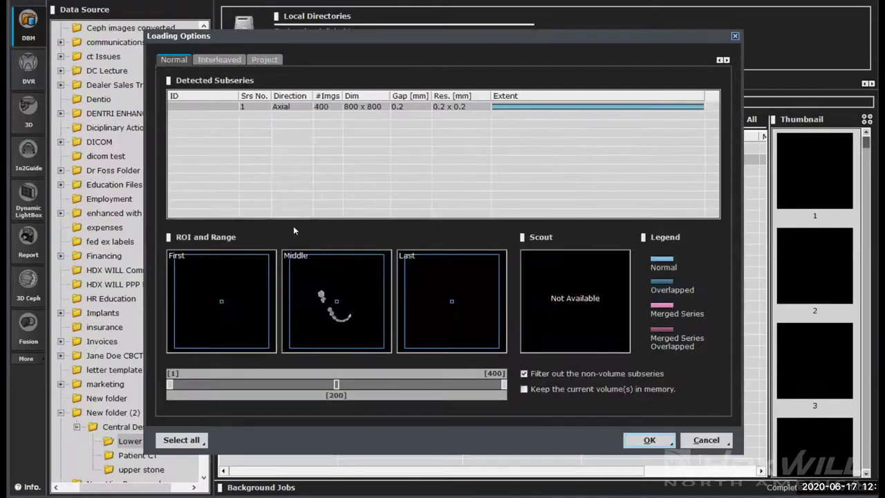
click(645, 442)
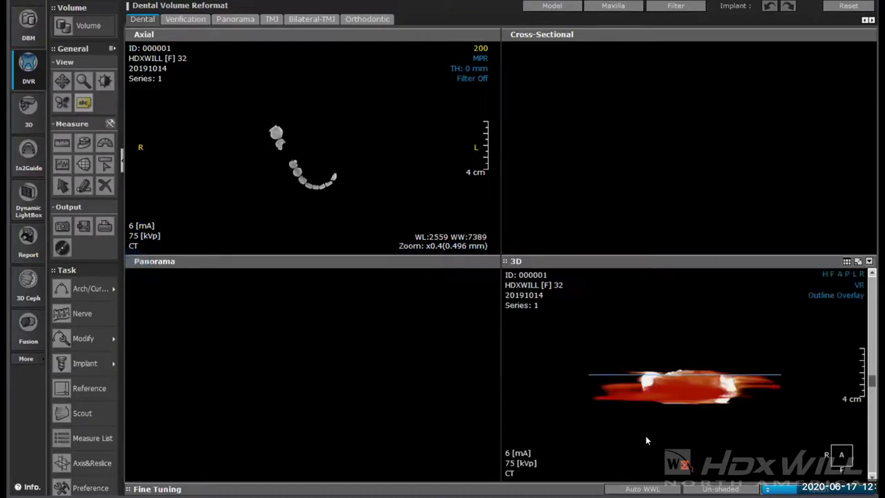
Apply automatic window levelling to the axial slice and render the 3D volume as shaded Bone
click(661, 488)
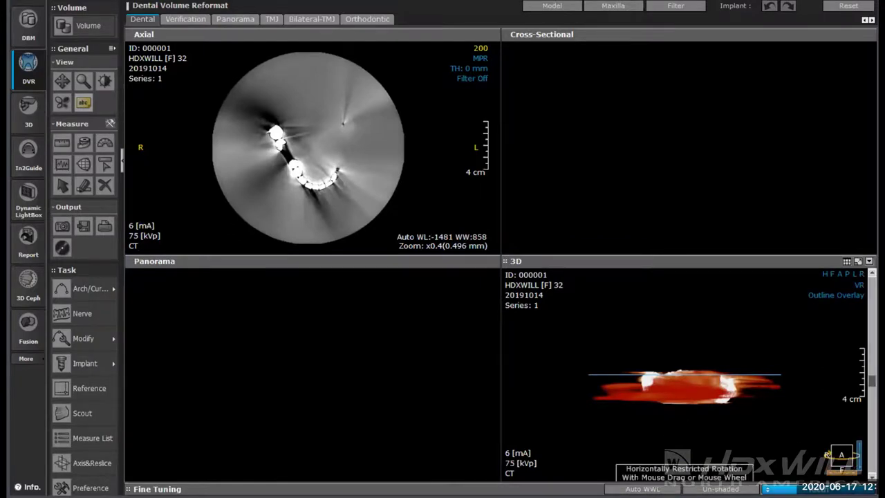
click(841, 455)
click(654, 412)
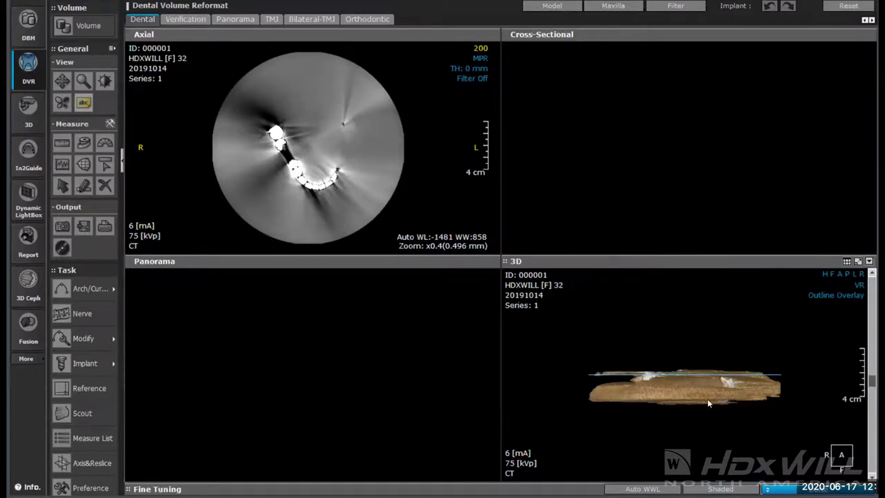
Fine-tune Object1's opacity range to about 367 to 10396 to isolate the stone model from the surrounding material
click(336, 489)
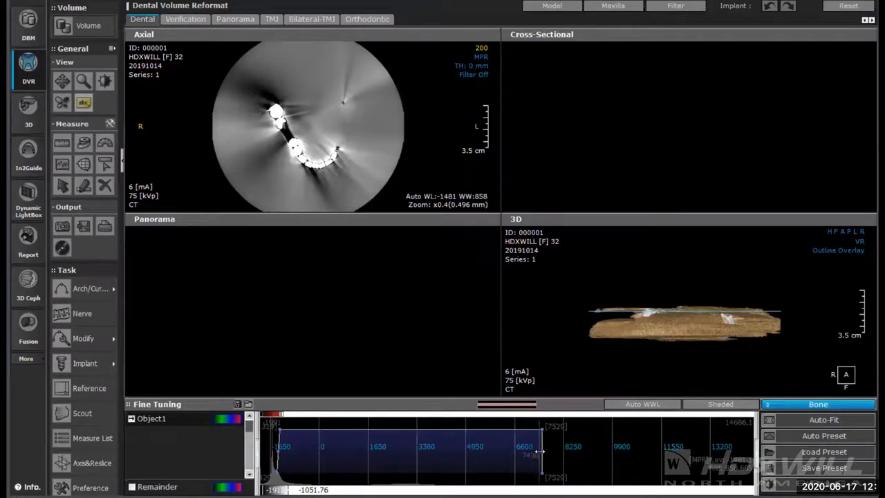
drag(542, 452, 627, 451)
drag(280, 451, 328, 449)
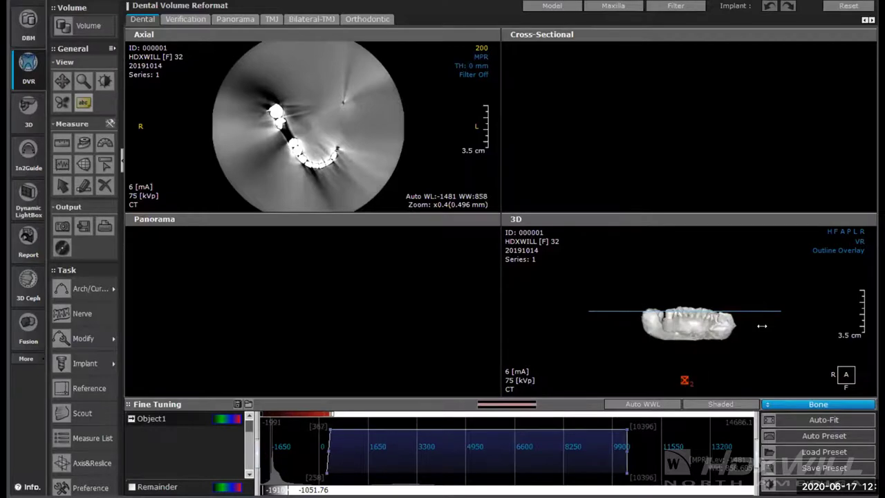
Enlarge the 3D view and examine the lower stone model's teeth, gaps, sides and underside from all angles
click(858, 220)
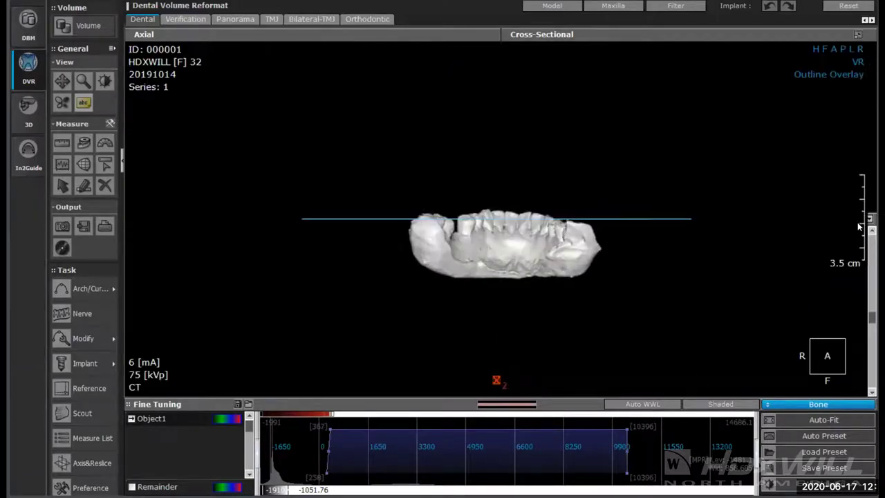
drag(567, 330, 351, 353)
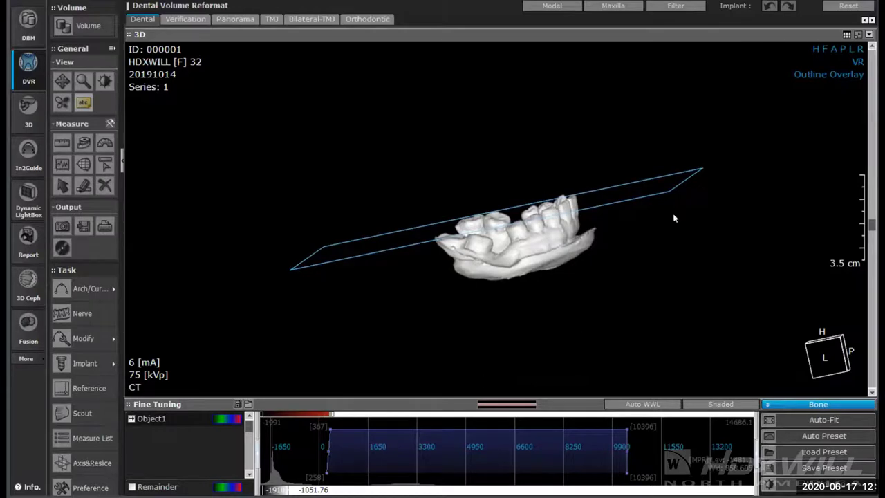
right_click(141, 420)
click(325, 341)
drag(566, 255, 518, 270)
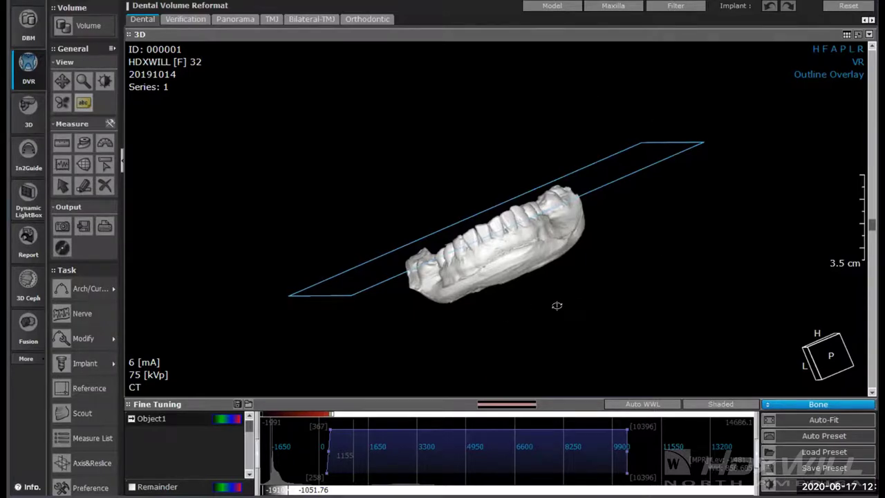
drag(555, 307, 666, 255)
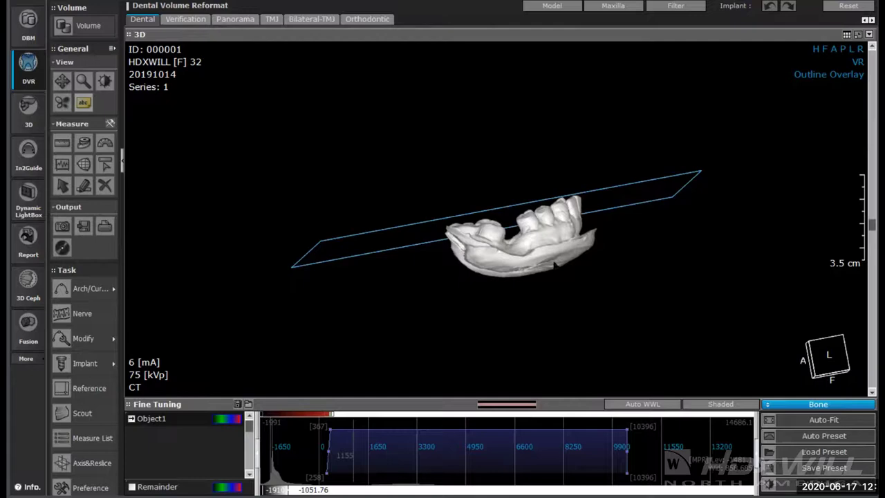
drag(553, 251, 574, 297)
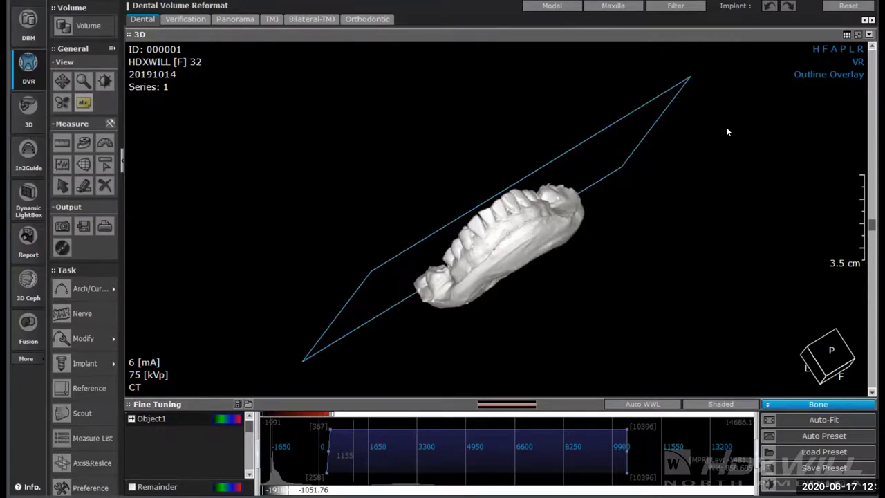
drag(726, 128, 413, 39)
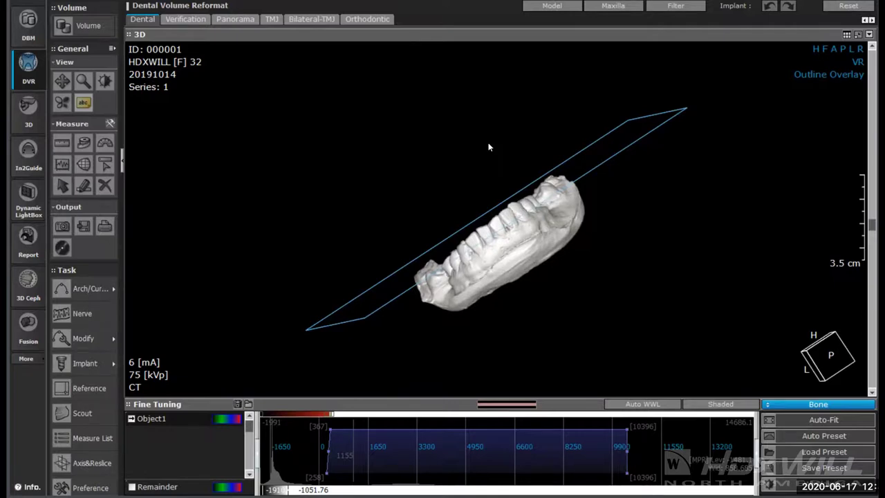
drag(565, 260, 724, 188)
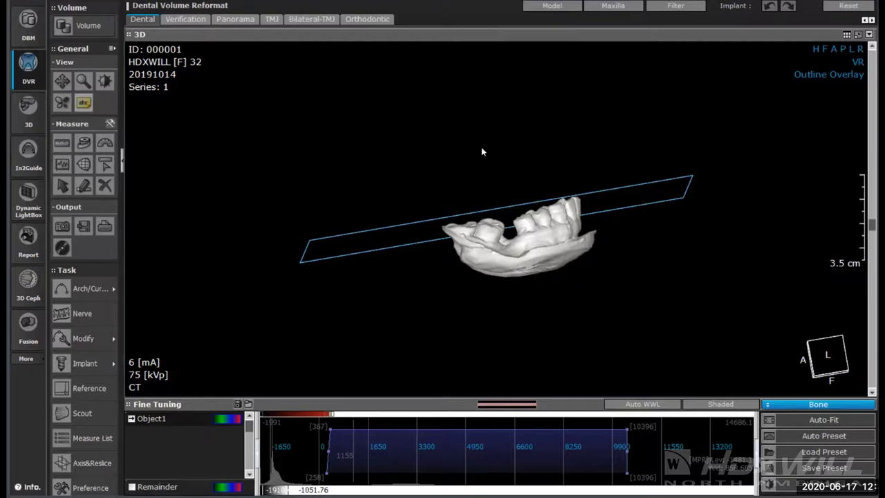
drag(546, 262, 496, 380)
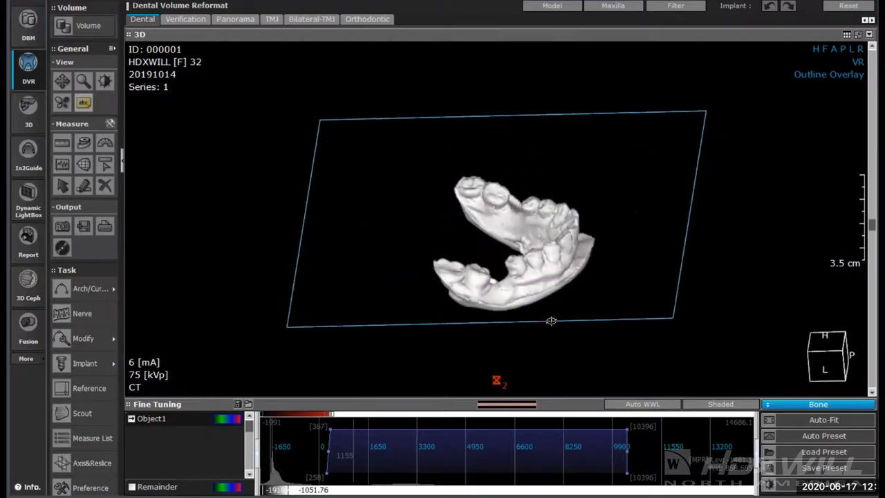
drag(551, 320, 494, 233)
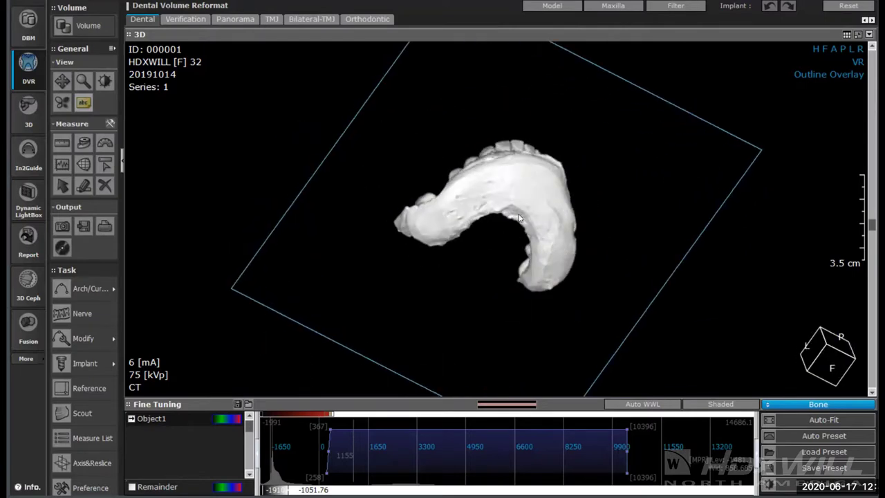
drag(523, 200, 438, 329)
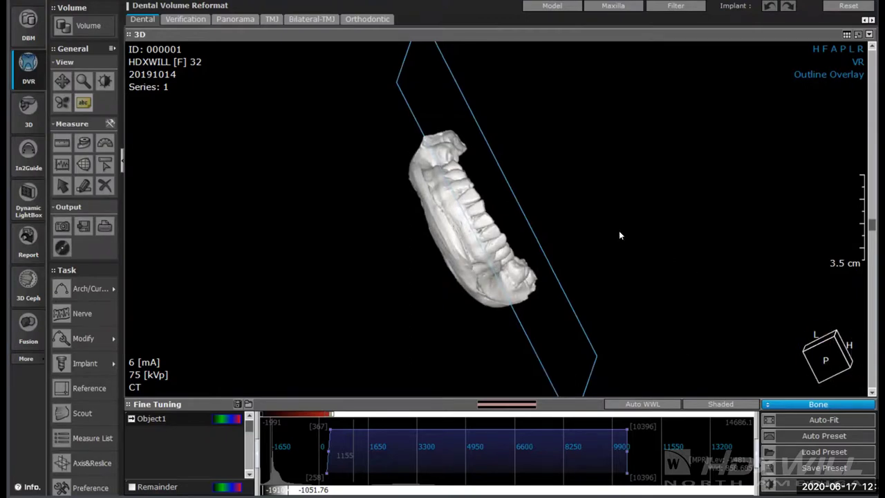
drag(603, 232, 475, 288)
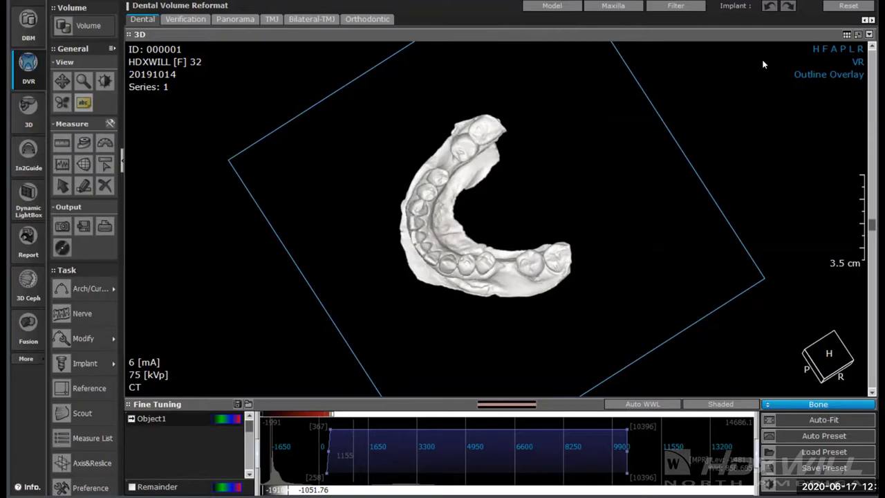
Inspect the stone model in the standard head, foot, anterior, posterior, left and right views, ending on the anterior view
click(817, 50)
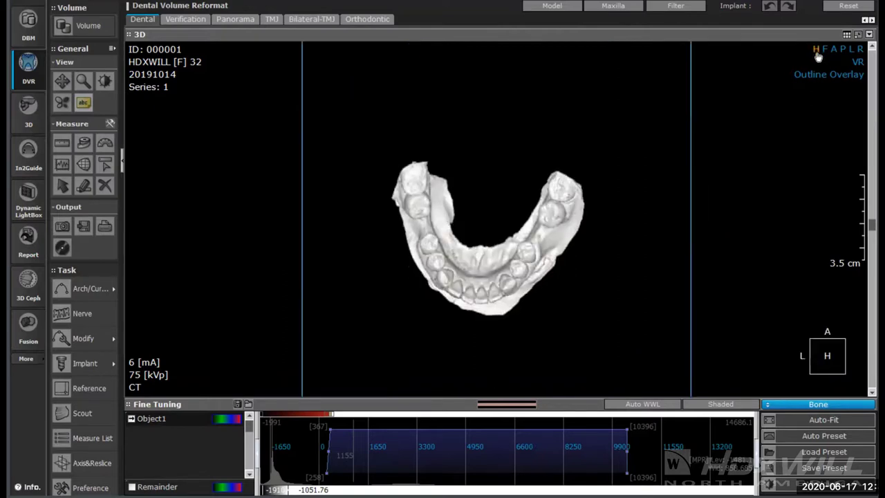
click(825, 51)
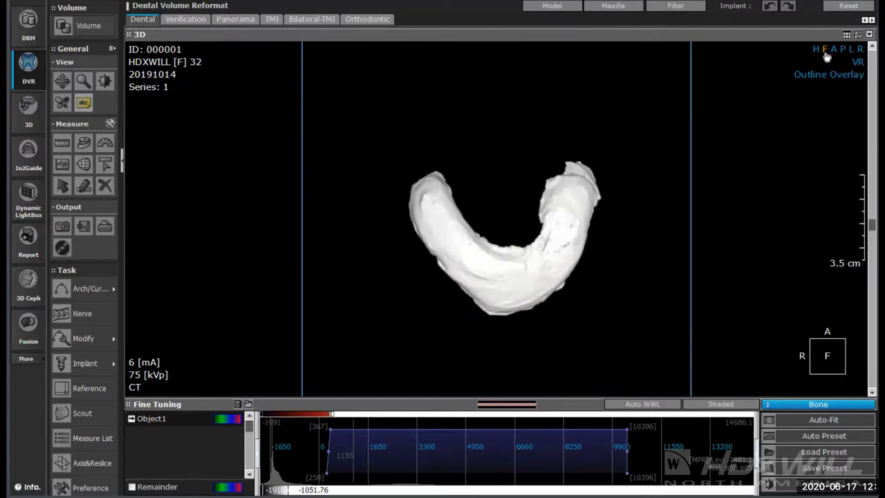
click(835, 52)
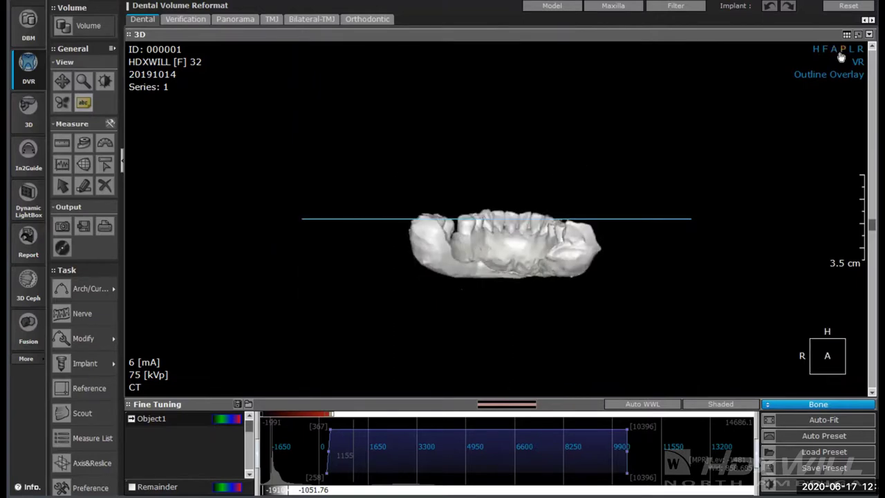
click(843, 52)
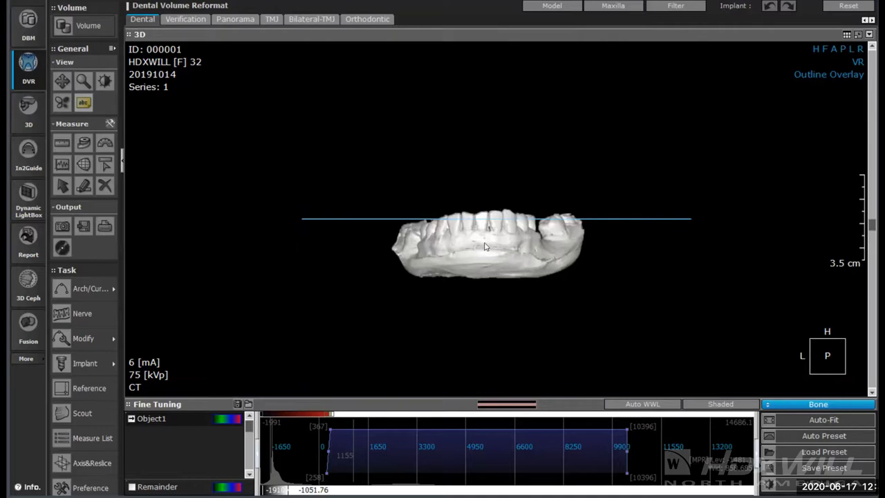
click(853, 49)
click(860, 50)
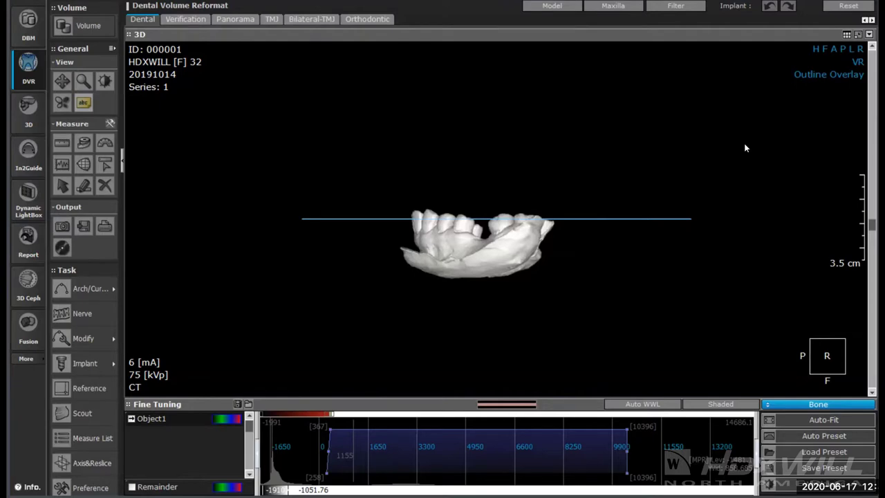
click(834, 48)
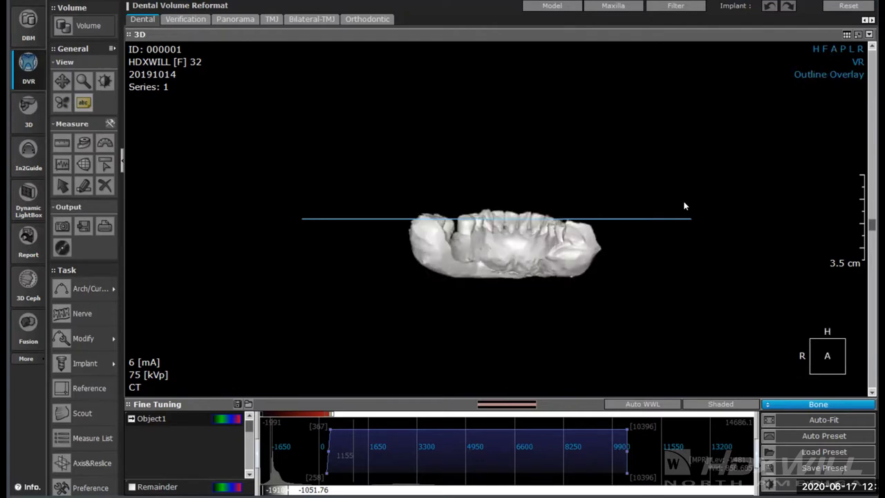